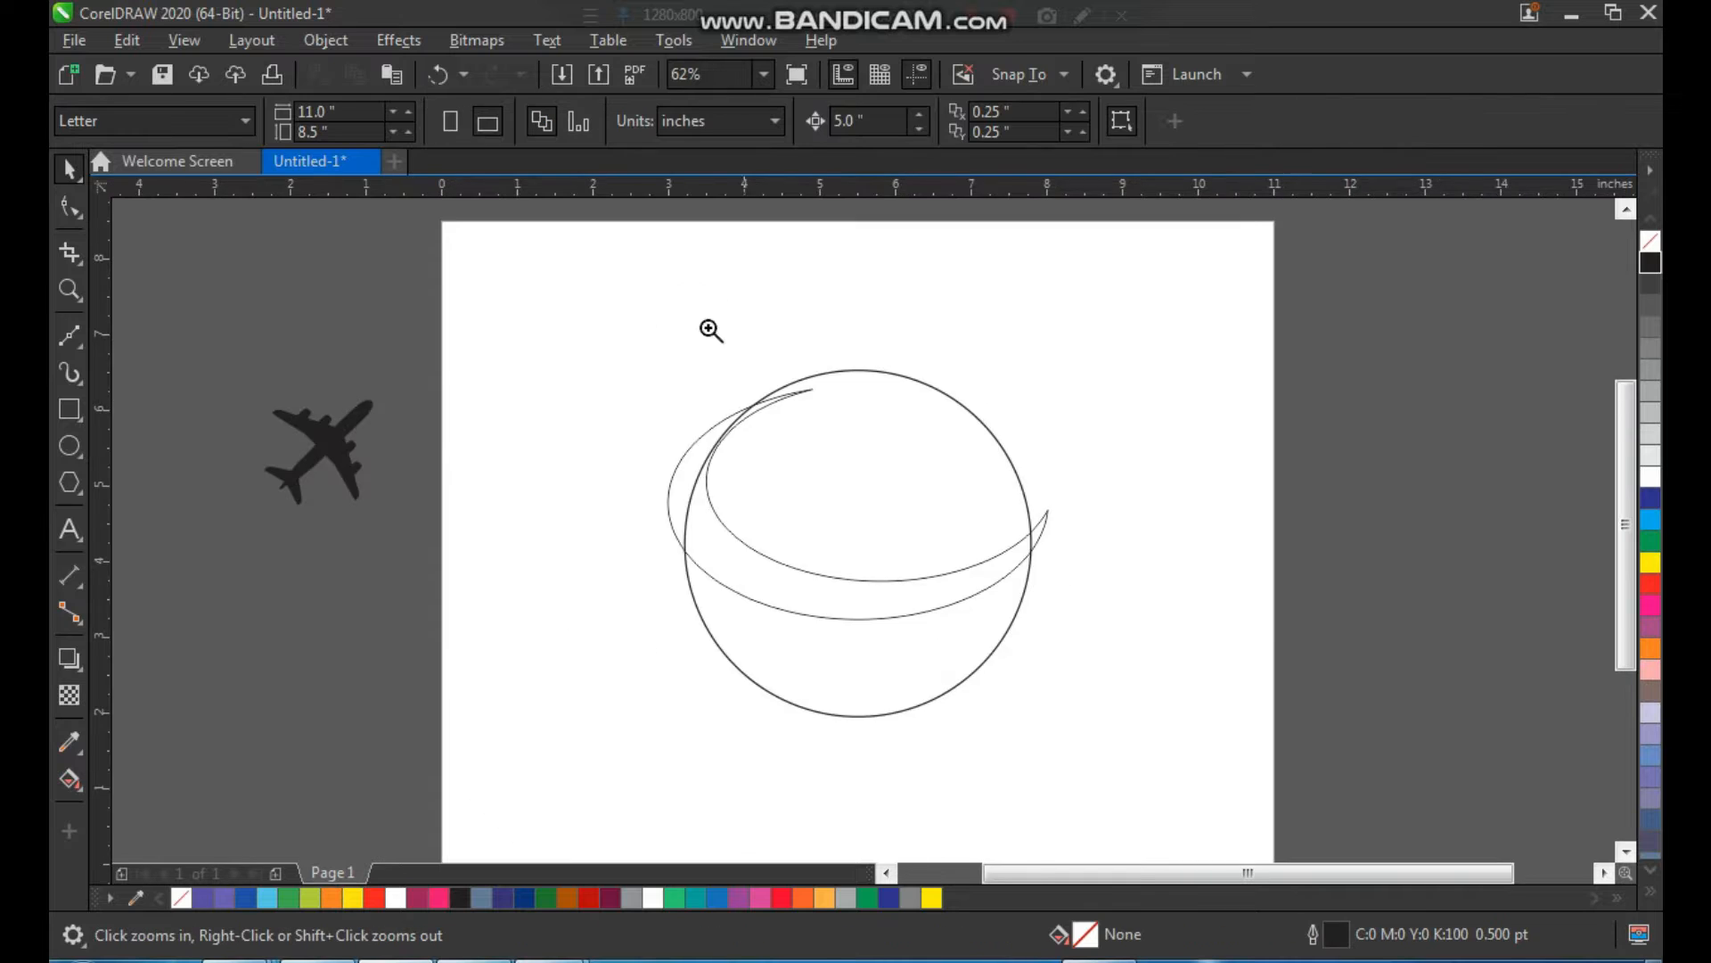
Rotate the crescent swoosh over the circle counterclockwise to about 16.7 degrees.
click(916, 588)
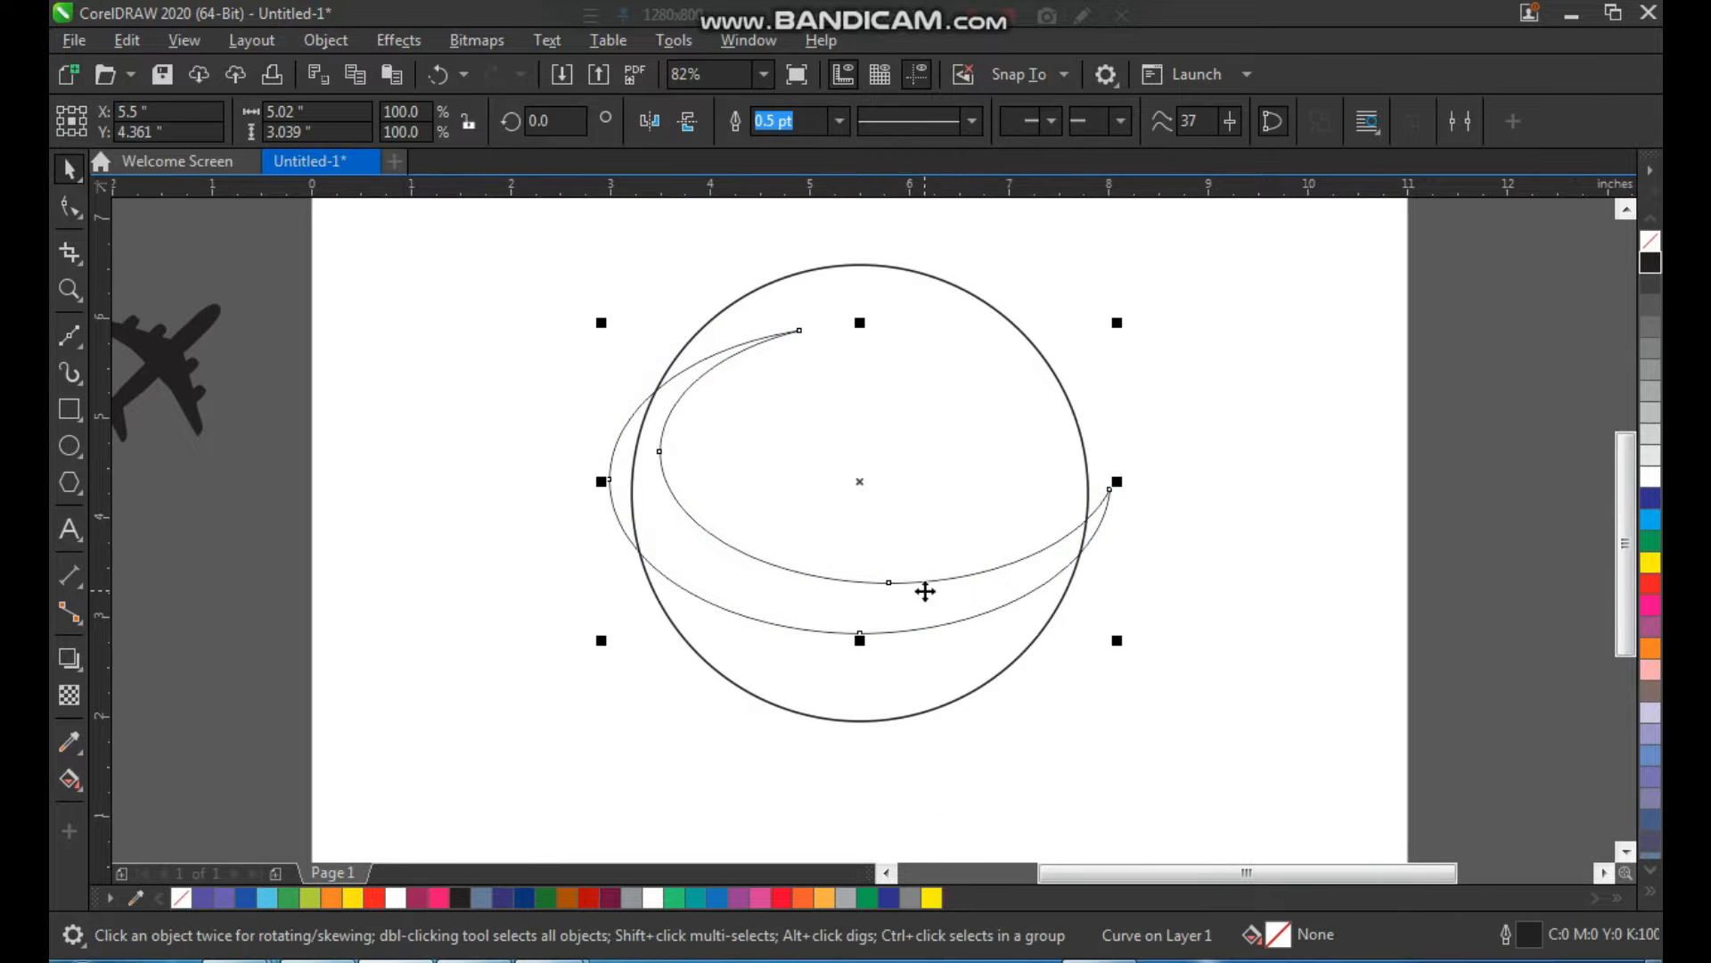
click(924, 587)
drag(1114, 640, 1154, 557)
click(1195, 603)
key(F2)
drag(849, 596, 852, 599)
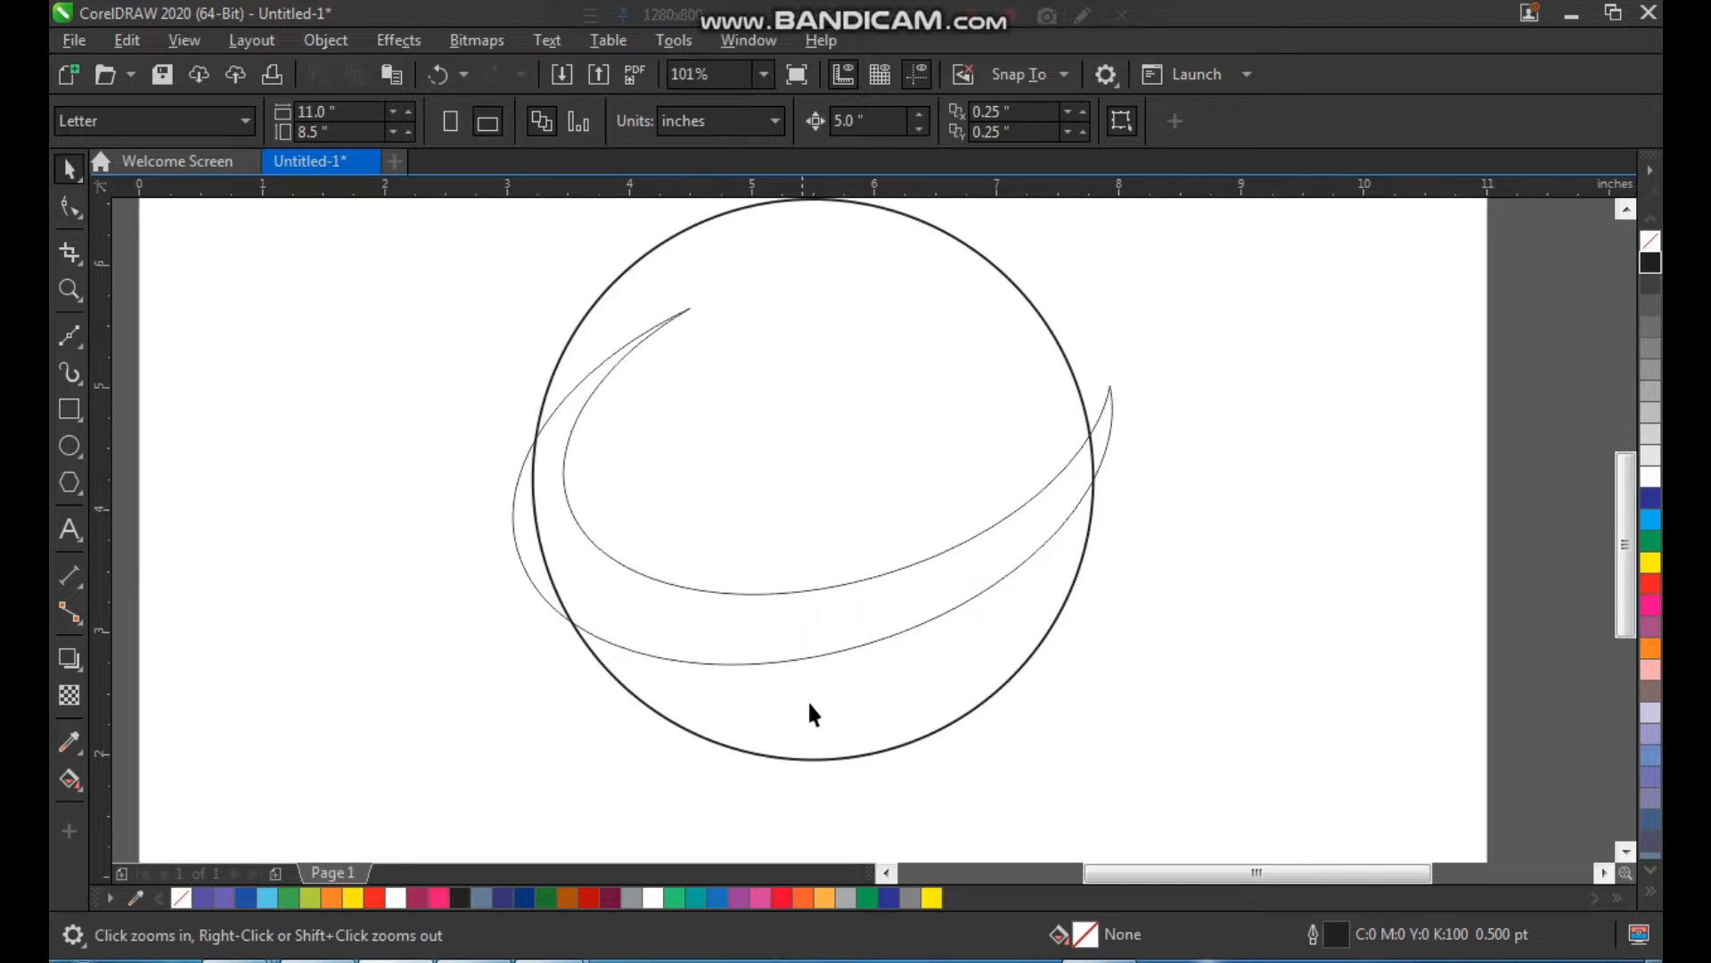
Scale the tilted crescent down to about 93.3% so its outer edges fit the width of the circle.
click(845, 638)
drag(1113, 675, 1101, 673)
click(1283, 596)
key(F2)
drag(1285, 262, 415, 791)
click(996, 566)
drag(1191, 263, 1177, 271)
click(394, 522)
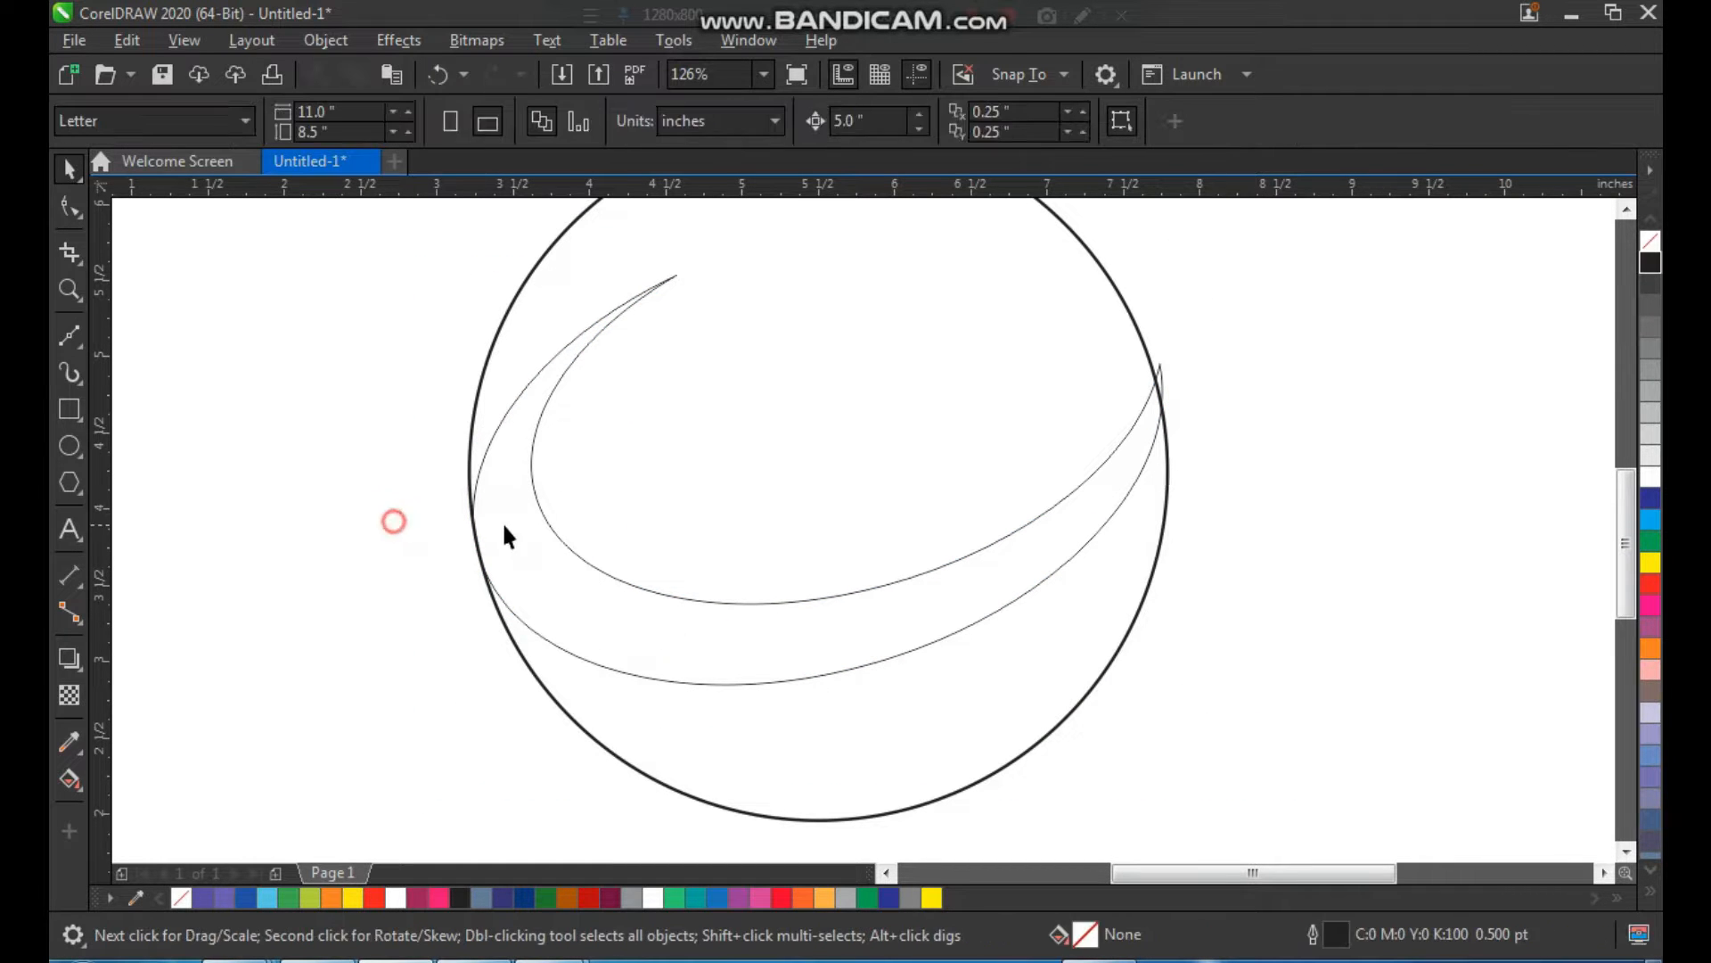
click(501, 527)
drag(464, 696, 456, 699)
click(443, 728)
scroll(838, 453, down, 1)
Place a copy of the crescent higher in the circle and rotate the copy to about 211.7 degrees.
key(F2)
drag(687, 272, 1094, 665)
drag(898, 634, 925, 549)
right_click(926, 549)
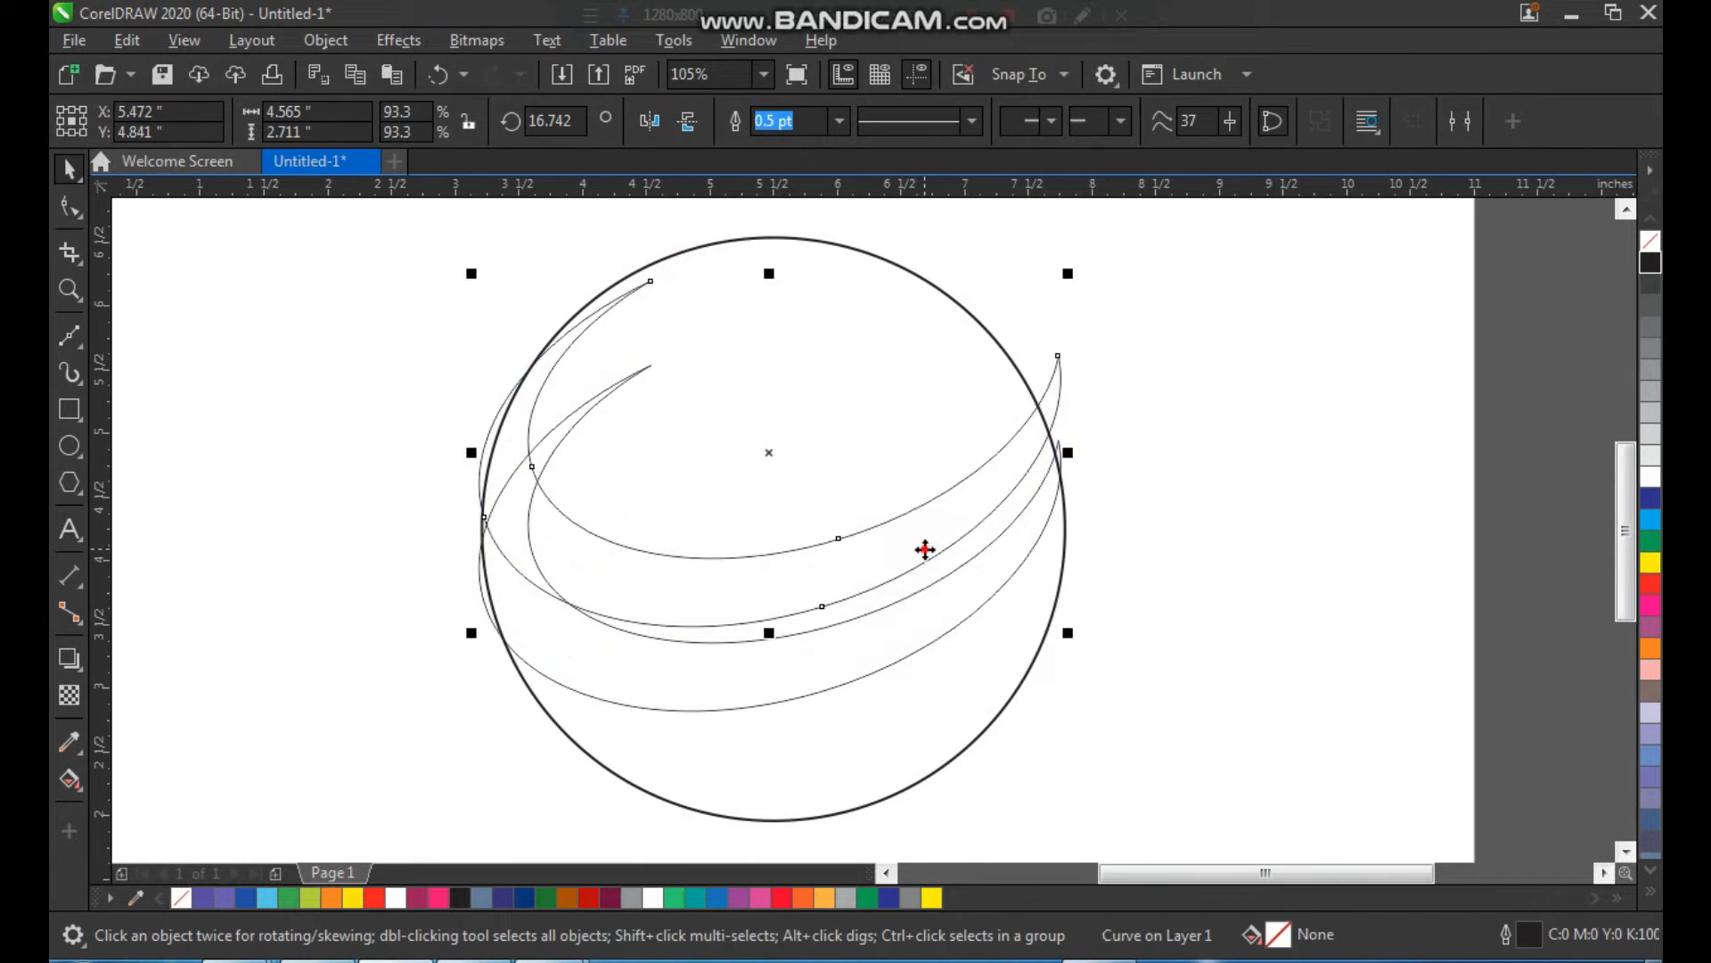
click(925, 549)
drag(1073, 264, 645, 566)
click(1148, 229)
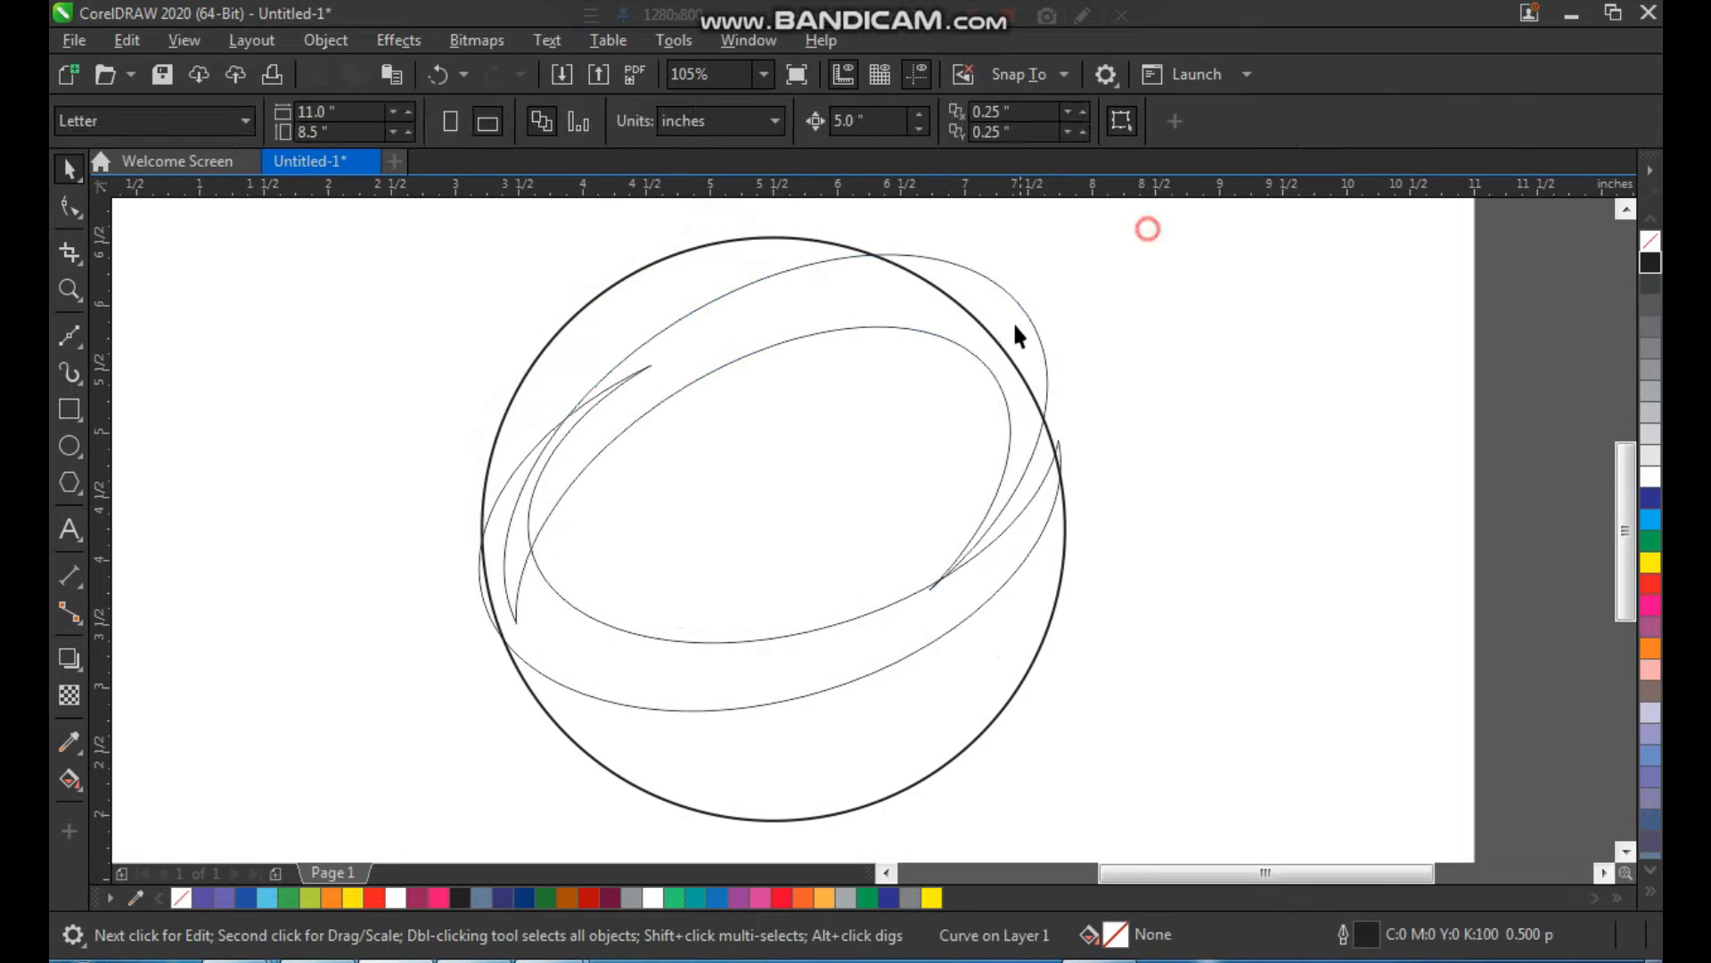
Scale the rotated crescent copy to about 60.7% and position it against the circle's upper-right edge.
click(1005, 306)
drag(1055, 631, 957, 597)
drag(928, 382, 978, 375)
key(F2)
drag(1058, 283, 836, 391)
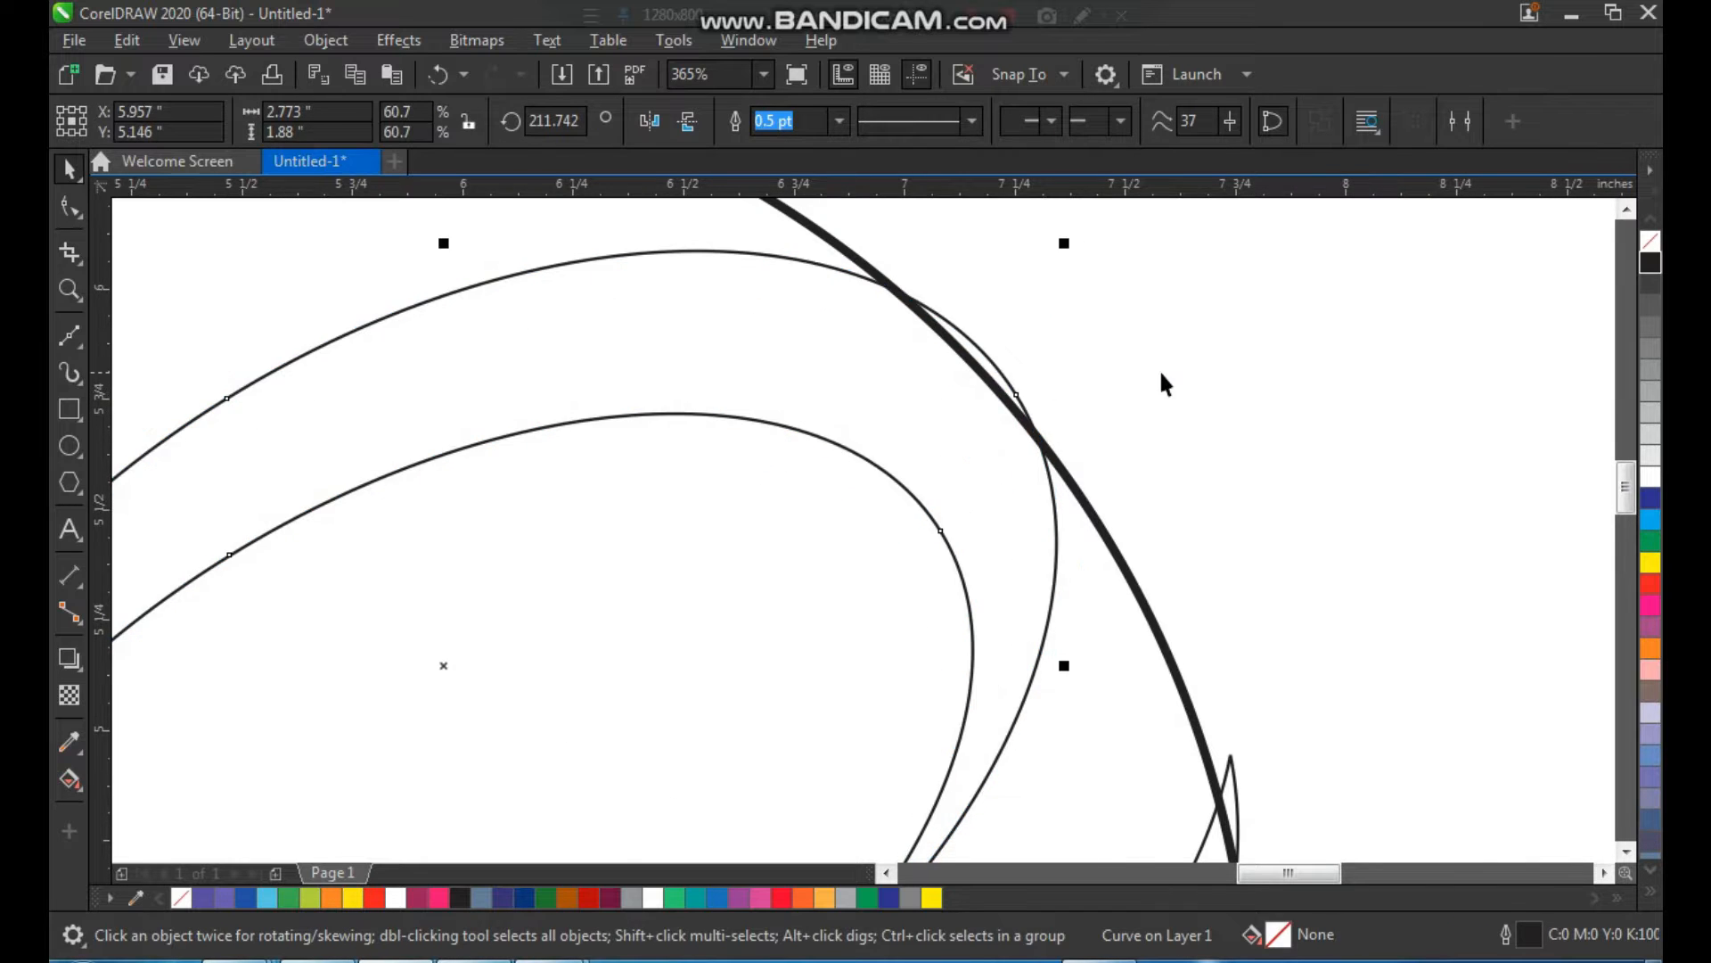
click(1088, 443)
key(F3)
key(F2)
drag(1123, 333, 393, 952)
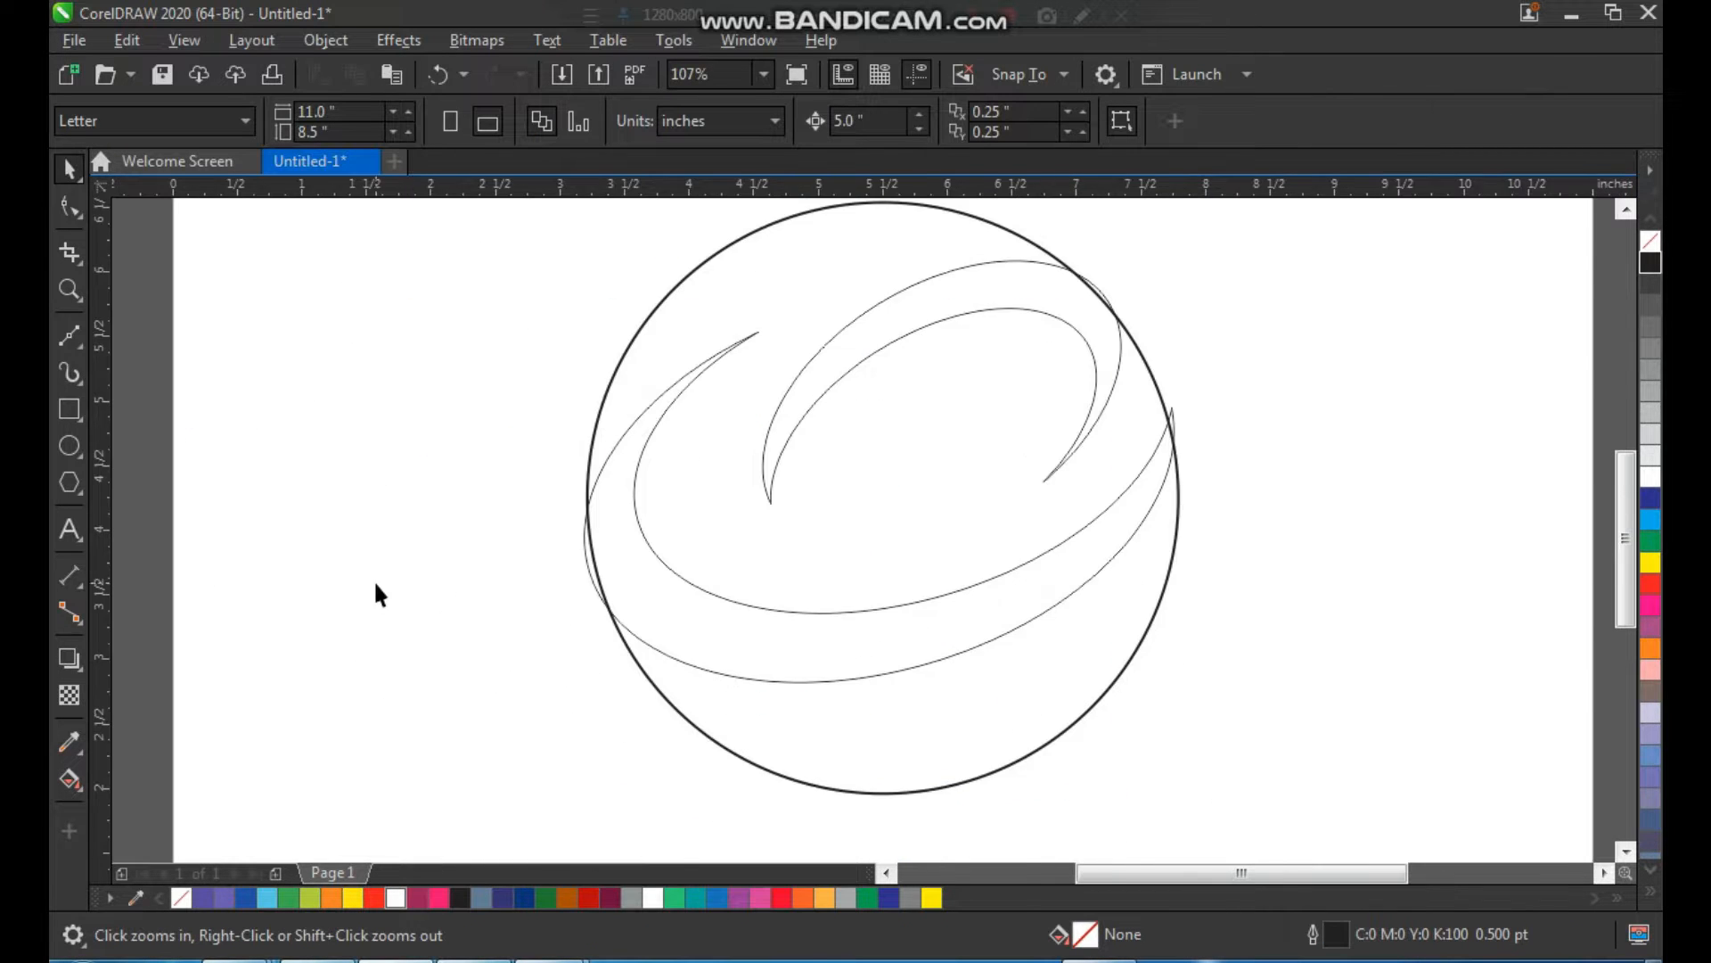
Use Smart Fill to create filled shapes from the globe's upper area, small crescent, large crescent and bottom area.
scroll(625, 641, down, 2)
key(F2)
drag(601, 439, 989, 713)
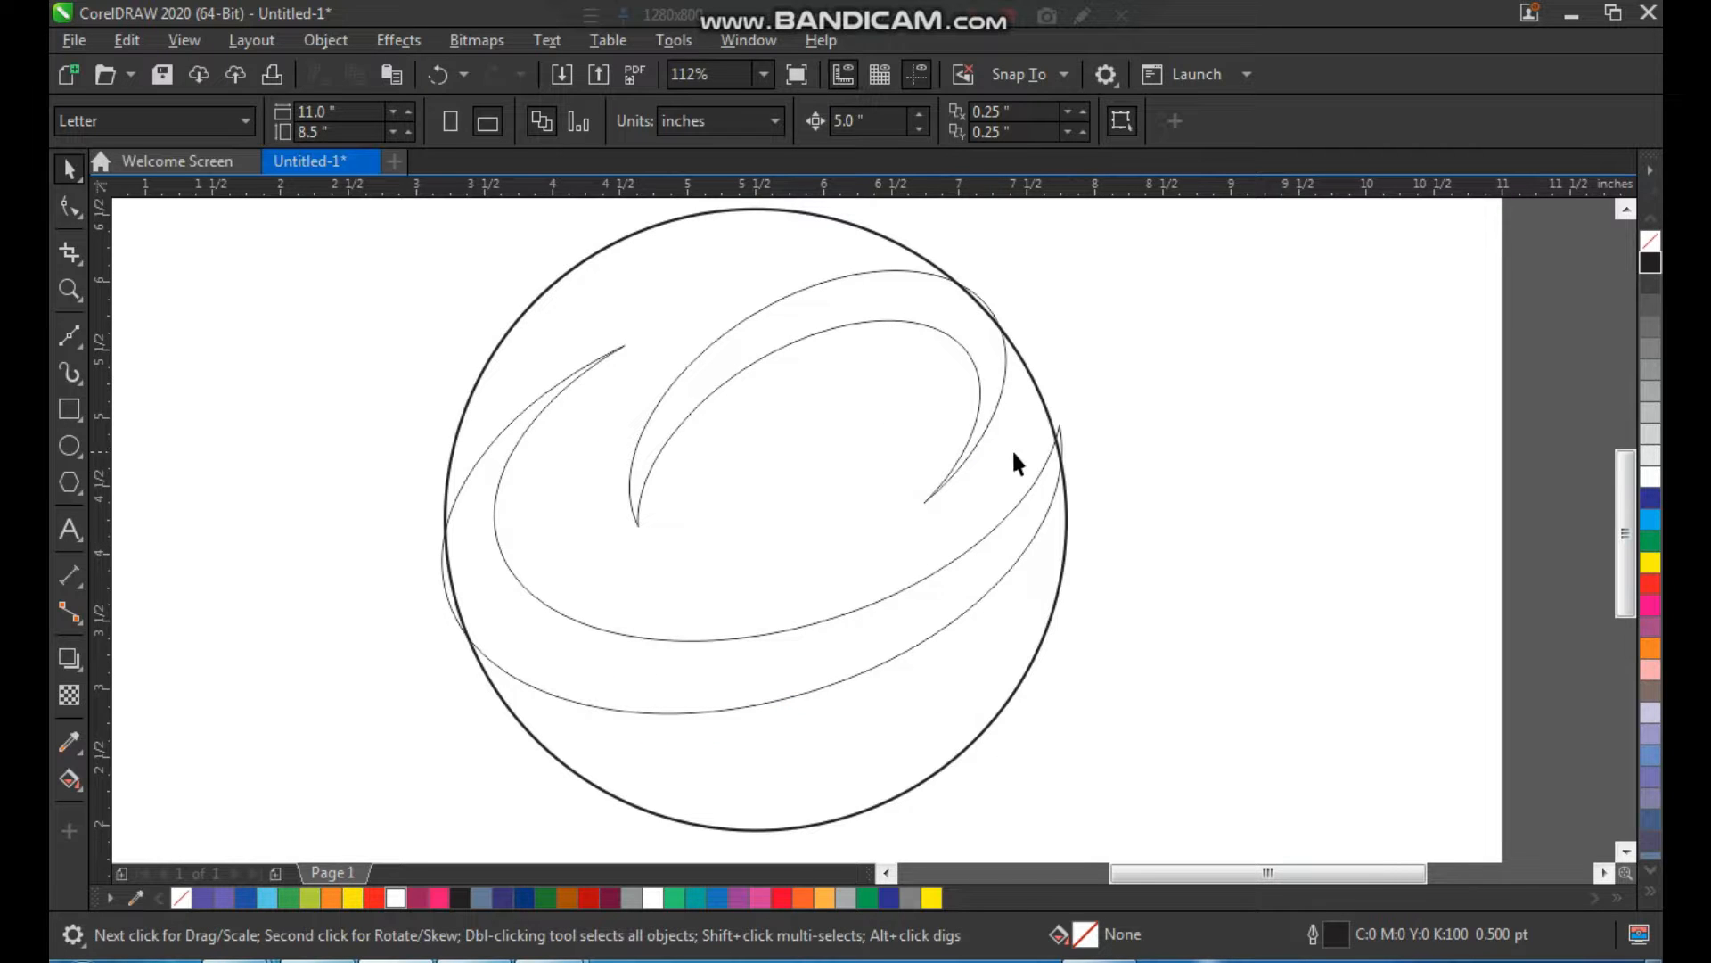
scroll(657, 420, down, 2)
key(F2)
drag(591, 339, 940, 675)
click(76, 796)
click(156, 808)
click(736, 360)
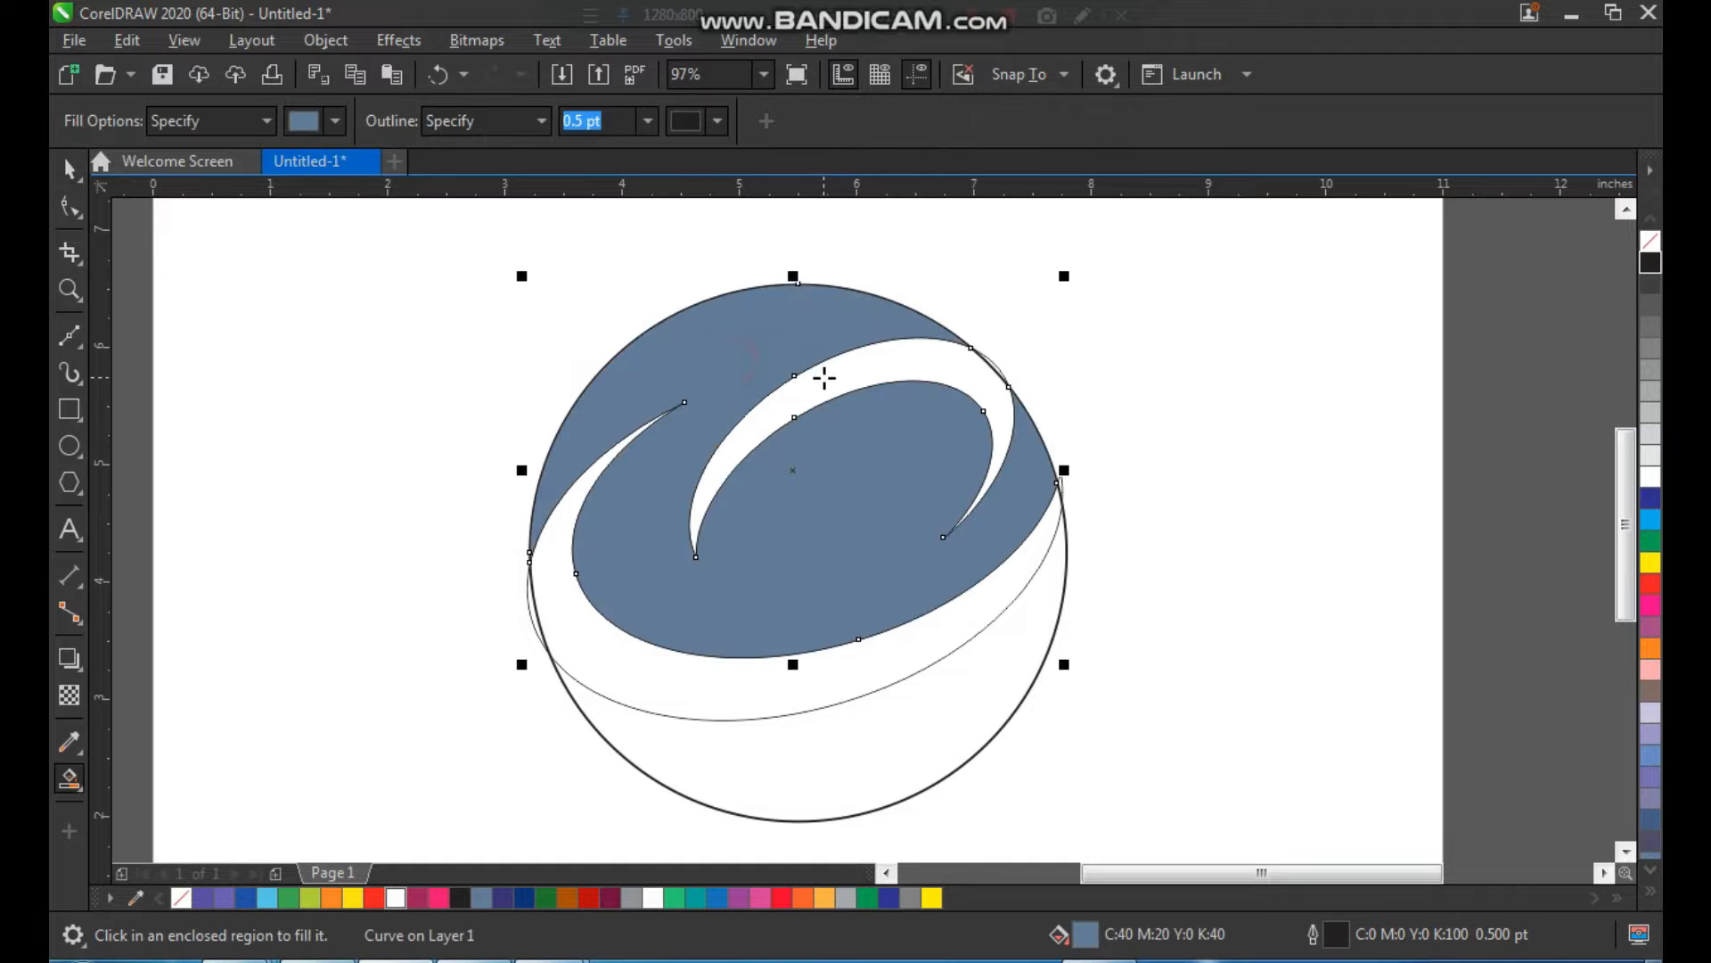
click(820, 373)
click(791, 676)
click(808, 727)
key(space)
Move the four filled shapes away to the left and delete the original circle and crescent outlines.
click(1157, 574)
click(985, 688)
shift+click(928, 644)
shift+click(915, 566)
drag(989, 396, 436, 396)
drag(467, 237, 1165, 863)
key(Delete)
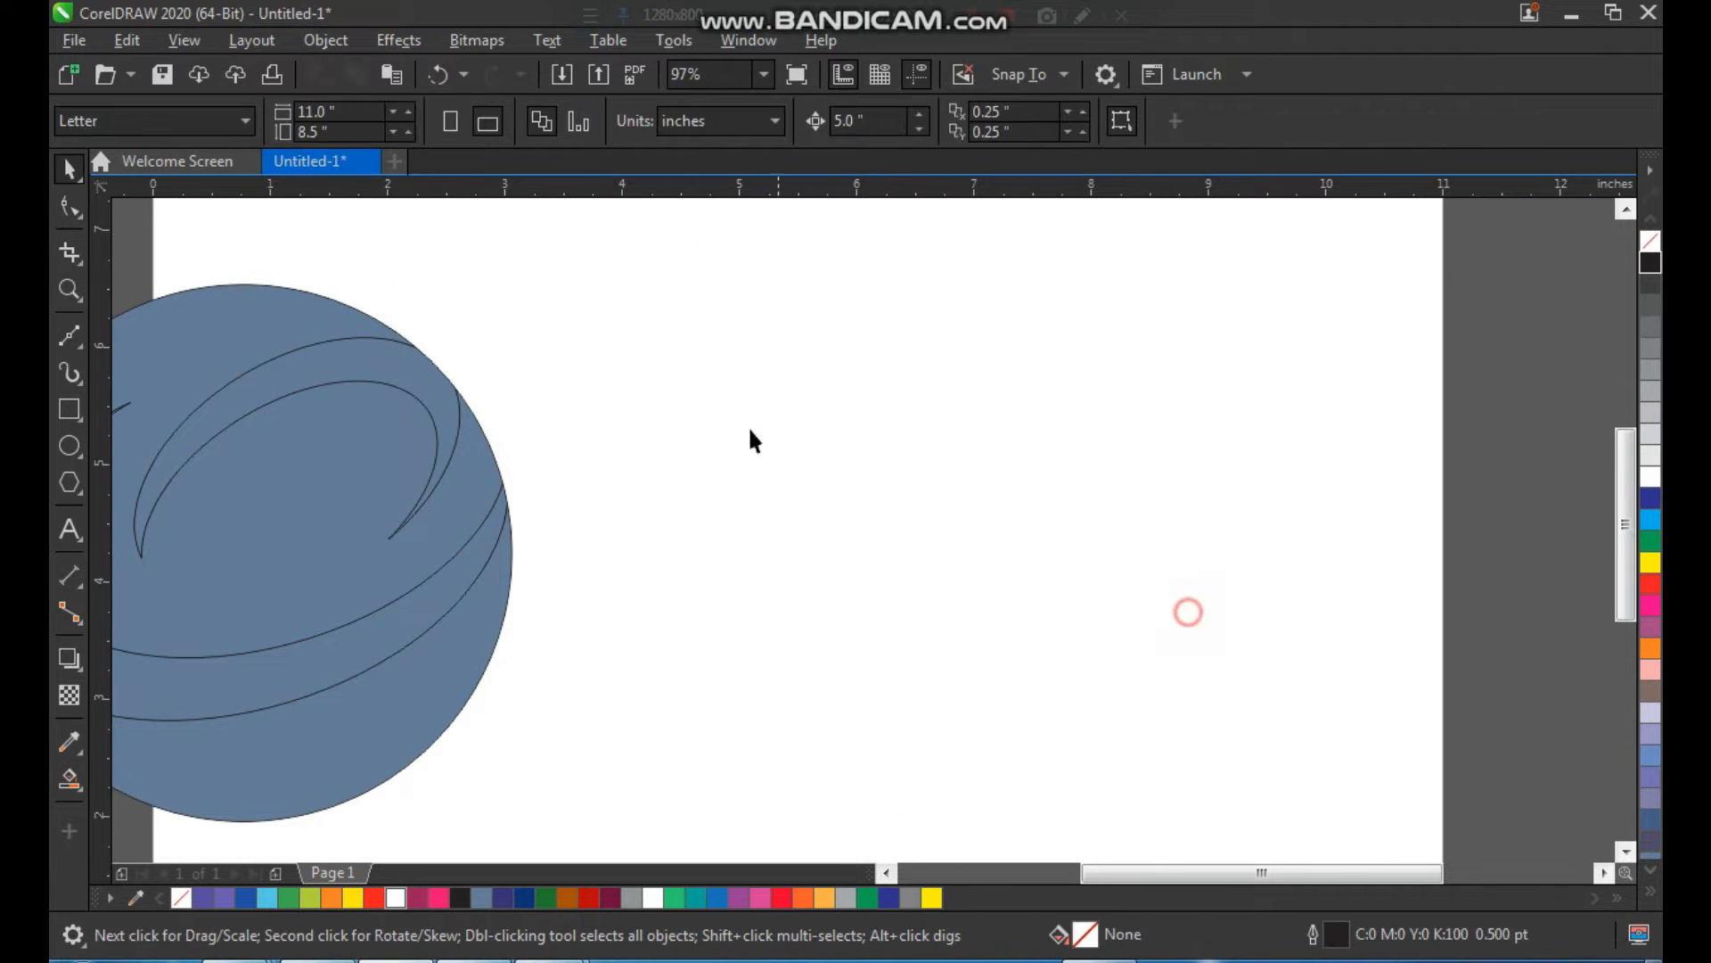
Move the four filled globe pieces together back to the middle of the page.
scroll(664, 412, down, 2)
drag(374, 667, 287, 693)
drag(394, 627, 703, 626)
click(951, 426)
Fill the globe's upper area with navy blue (R13 G51 B122).
key(F2)
drag(578, 348, 987, 692)
drag(859, 511, 898, 508)
key(ctrl+z)
key(z)
drag(1054, 260, 490, 745)
click(525, 898)
scroll(664, 513, down, 2)
key(F2)
drag(592, 356, 1011, 669)
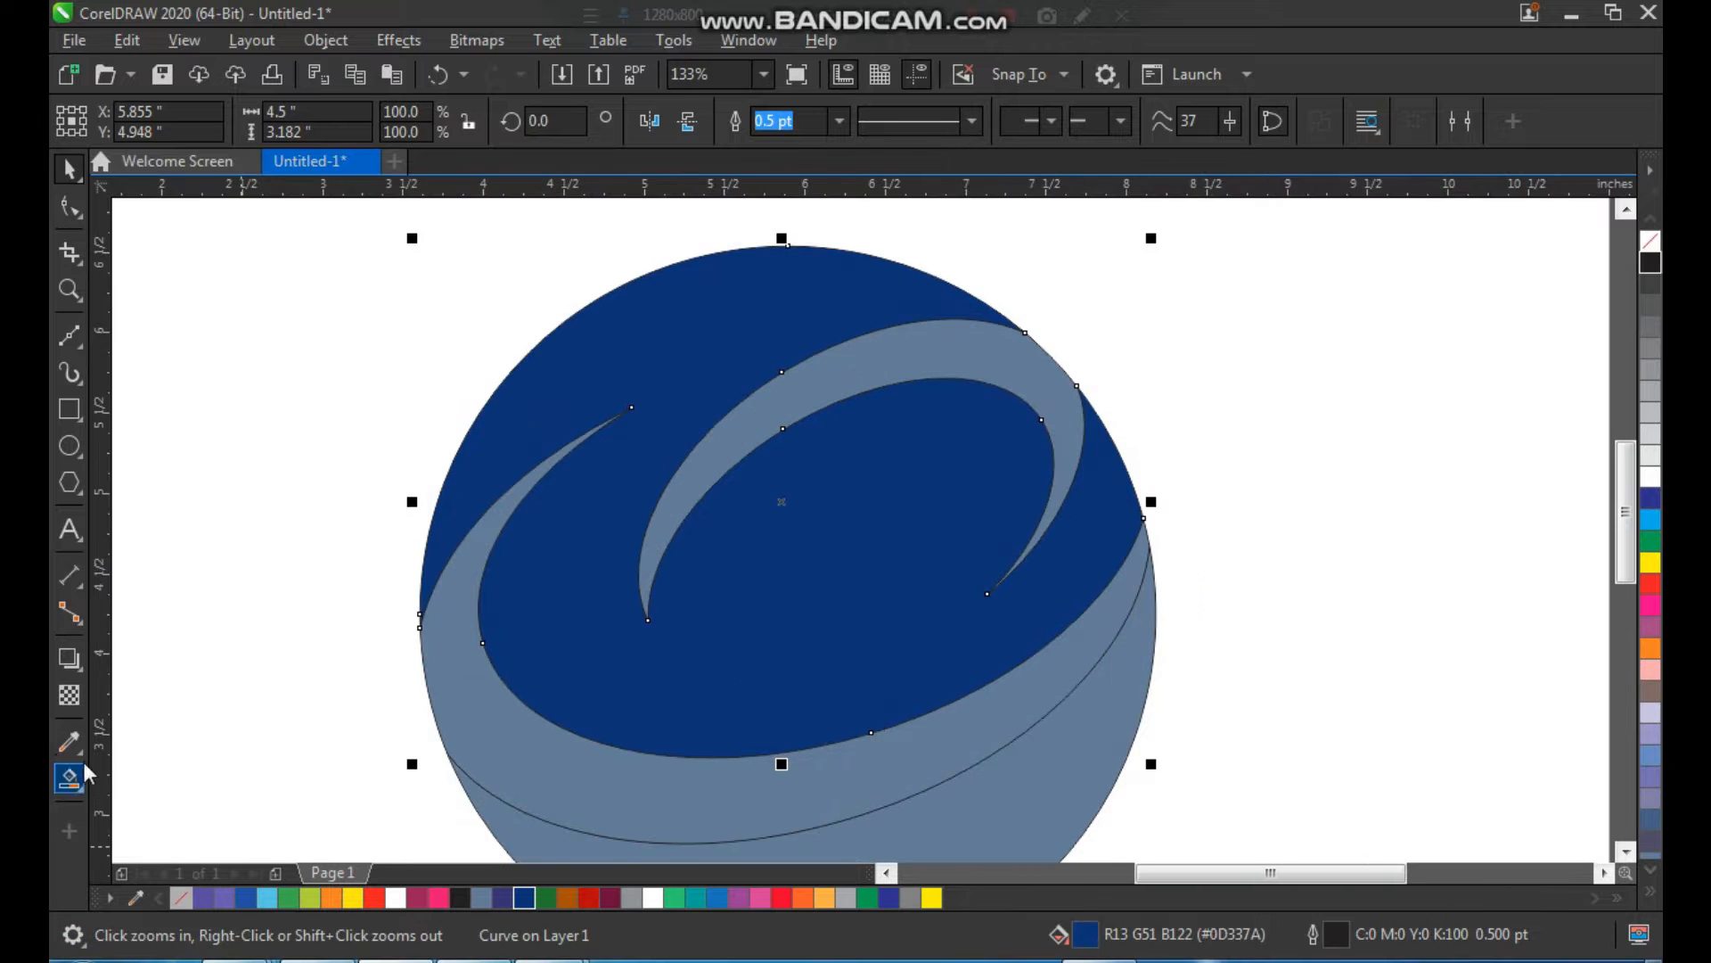
Apply a linear fountain fill from navy to light blue to the globe's upper area.
click(70, 788)
click(78, 788)
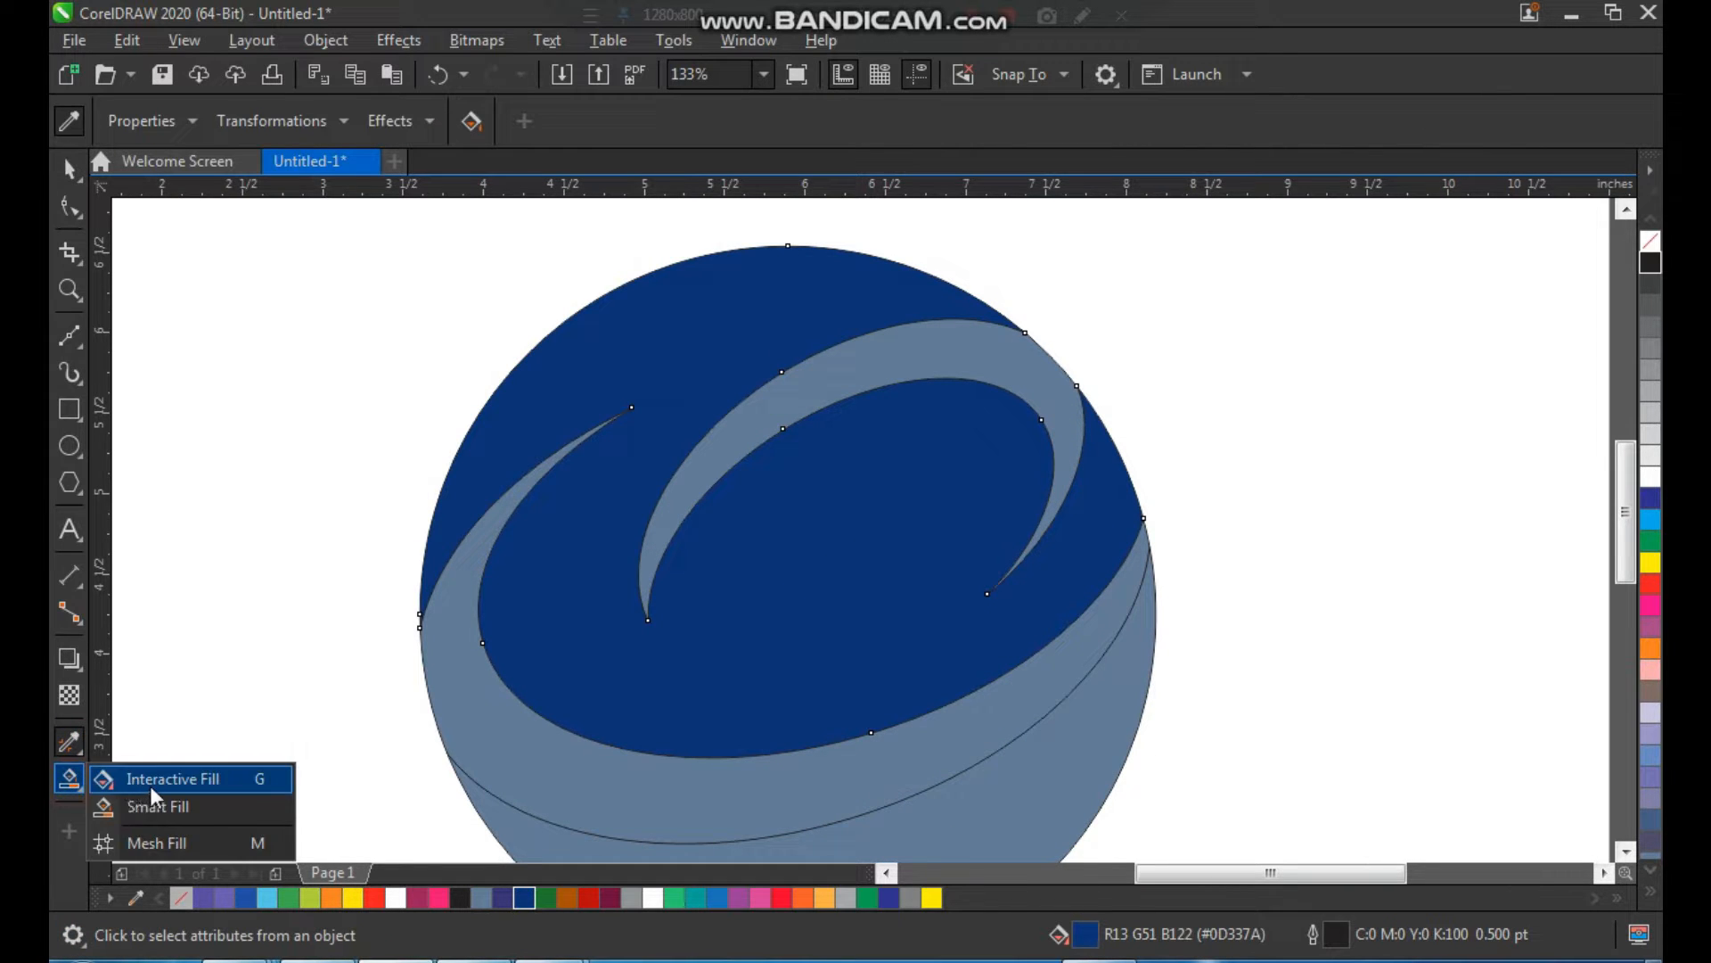
click(143, 776)
drag(751, 662, 826, 471)
drag(269, 899, 399, 836)
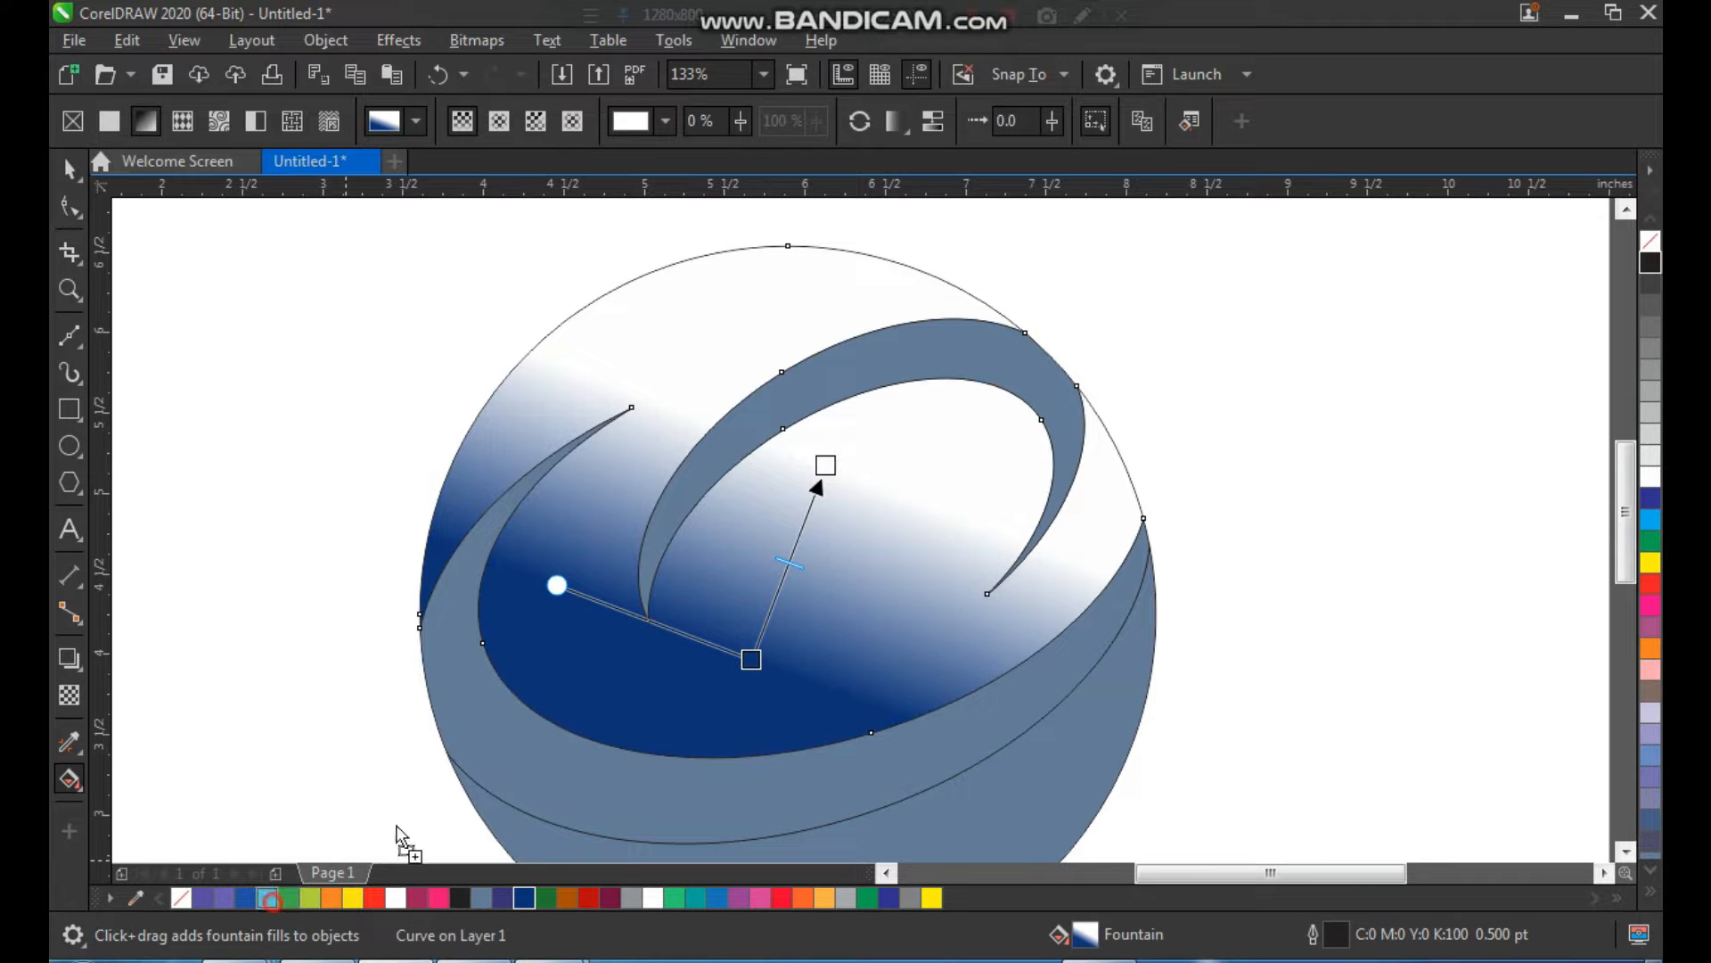
drag(825, 467, 825, 466)
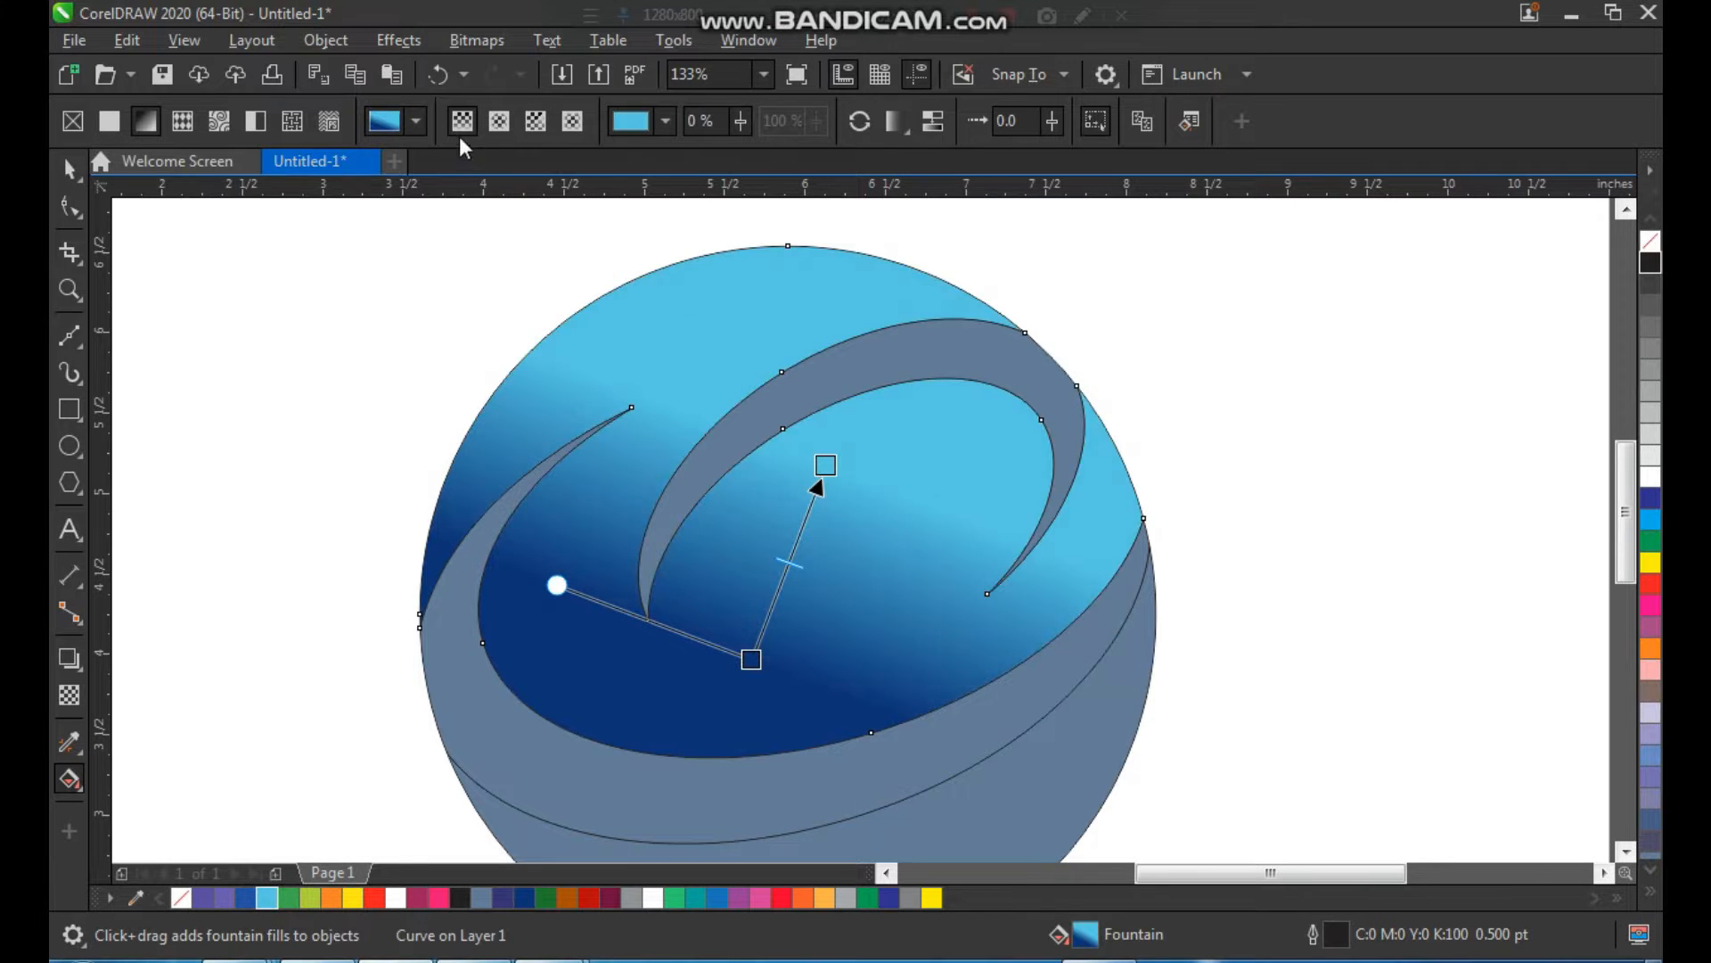
Make the blue fountain fill elliptical, centre the light blue near the globe's top and widen the ellipse across the upper area.
click(497, 125)
drag(788, 561, 751, 376)
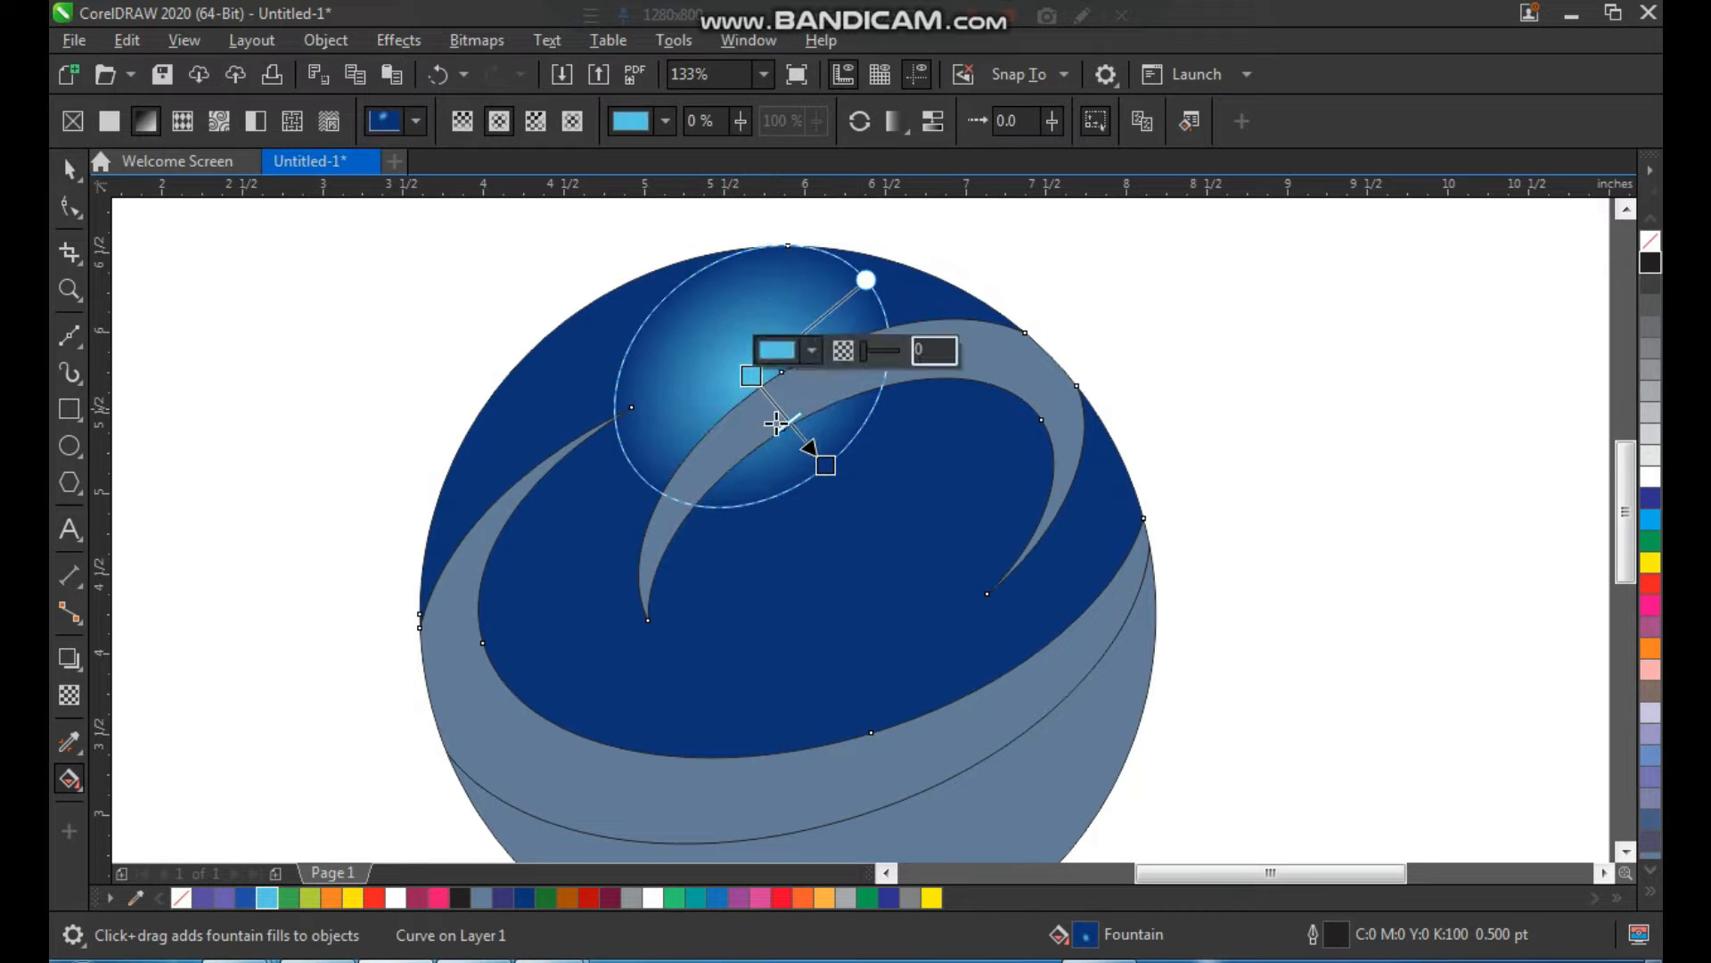
drag(829, 468, 790, 493)
drag(907, 324, 1000, 313)
drag(793, 505, 814, 524)
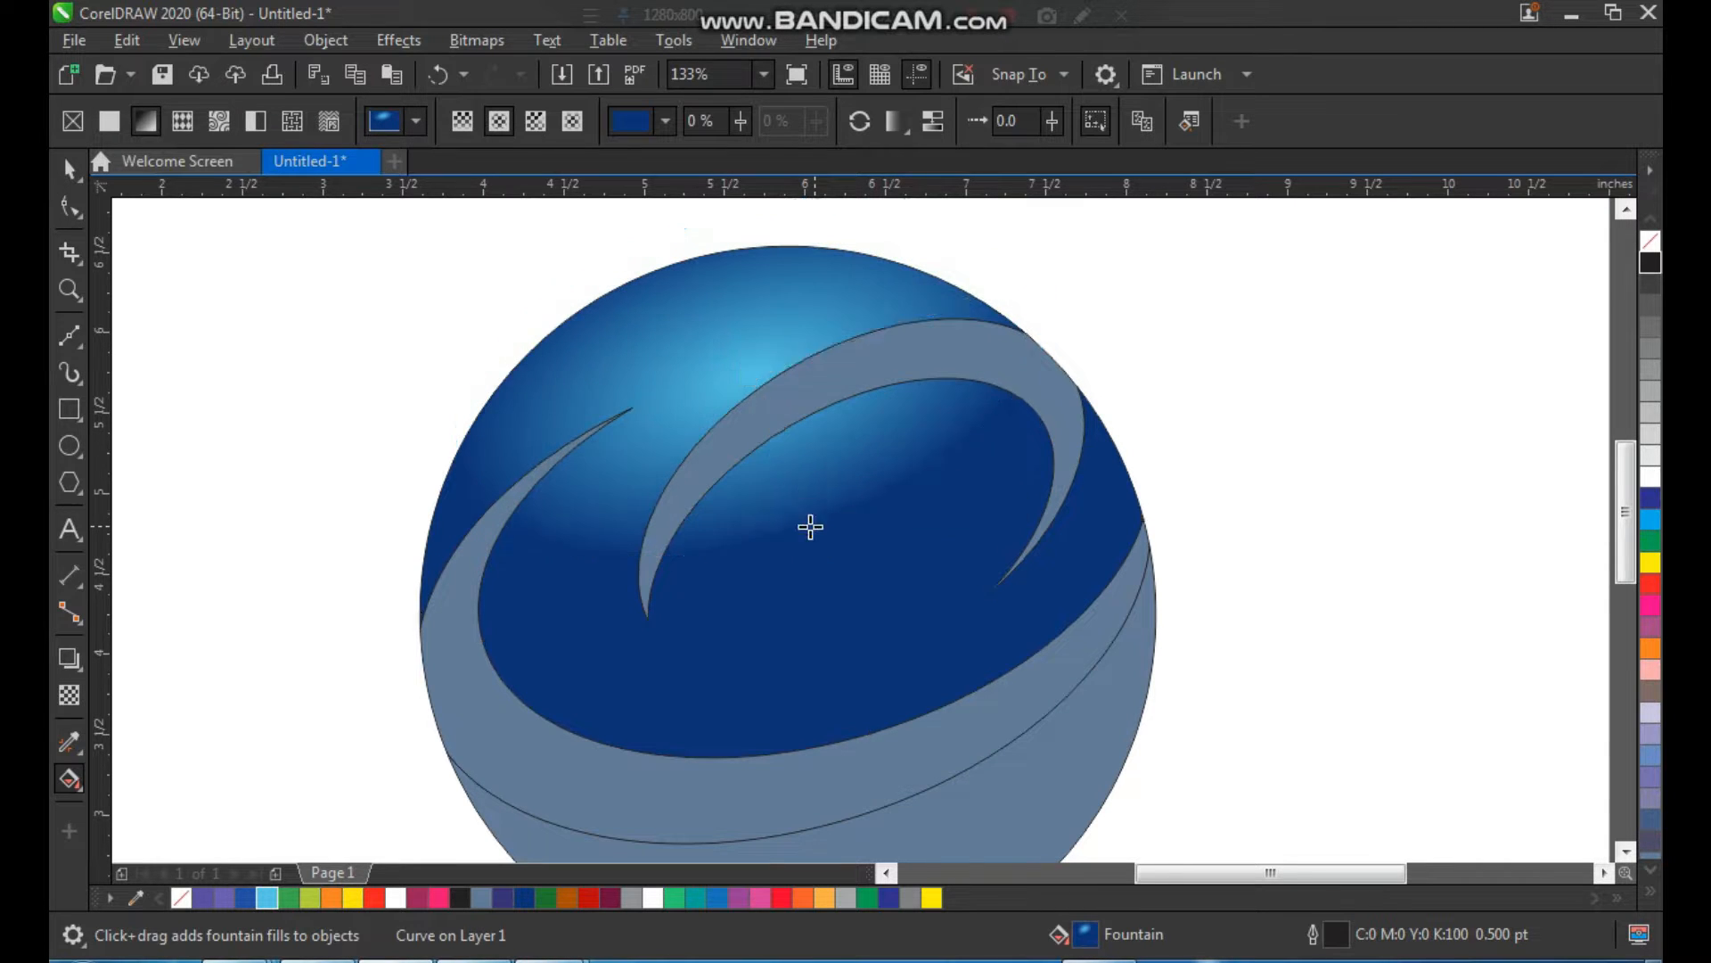
drag(814, 524, 820, 599)
click(70, 169)
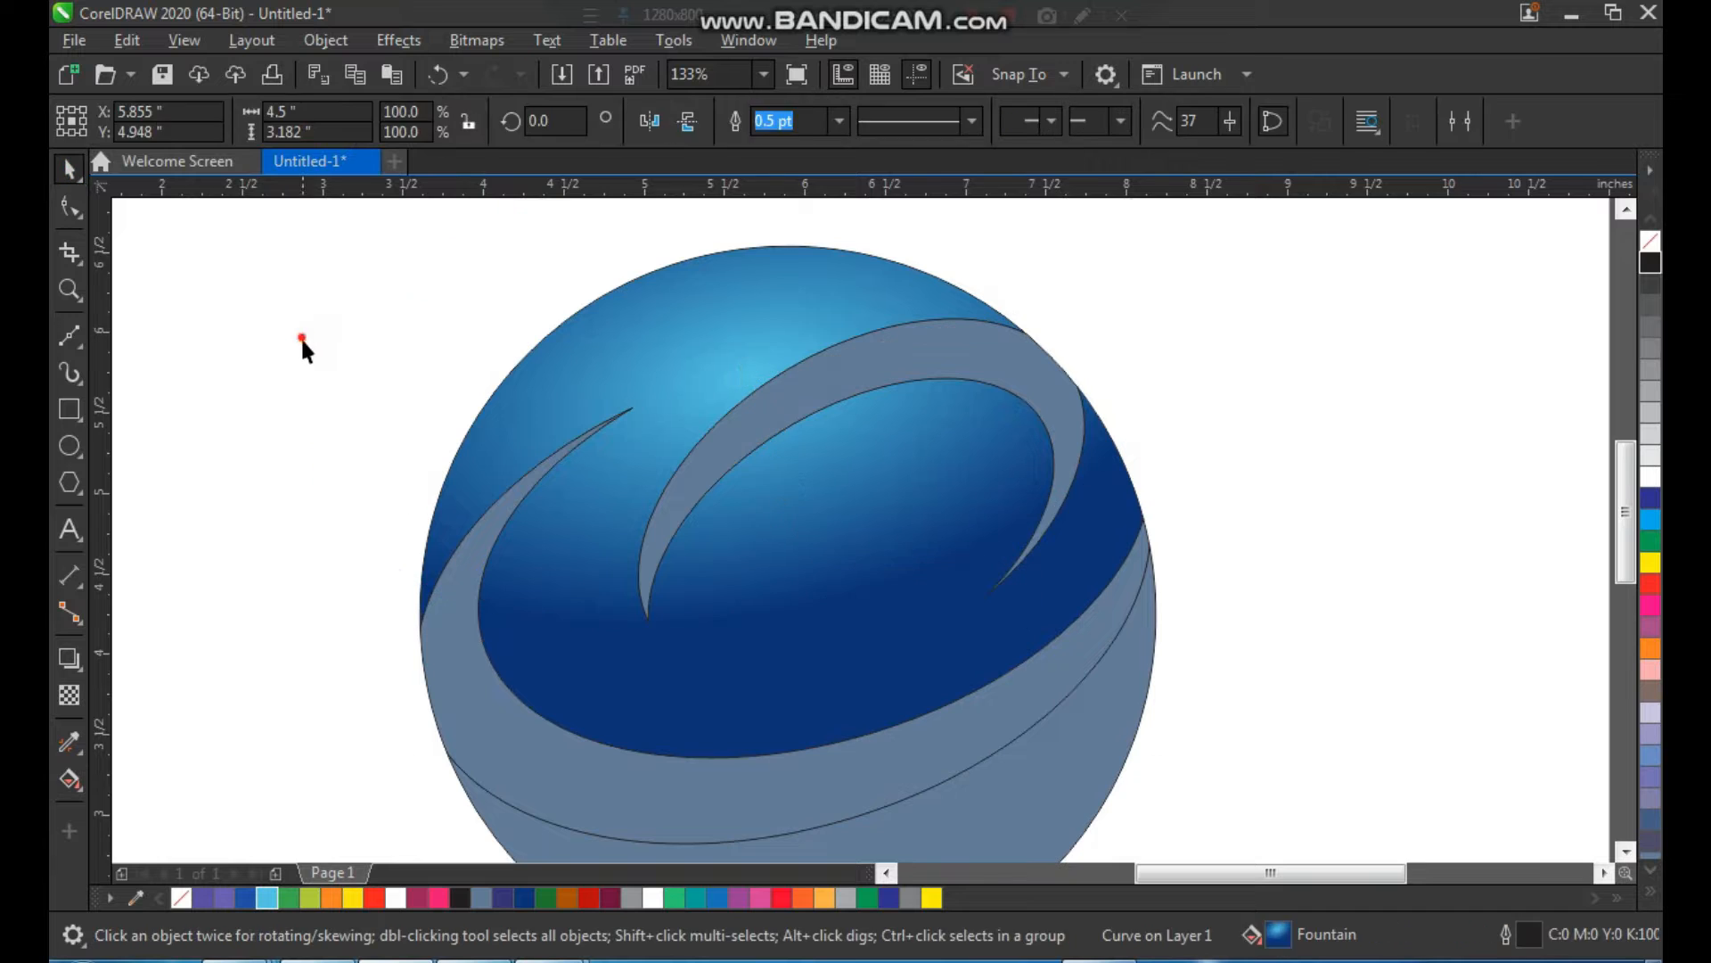
click(301, 337)
Remove the outlines from all four globe pieces.
scroll(427, 437, down, 2)
drag(860, 777, 861, 779)
key(shift+F2)
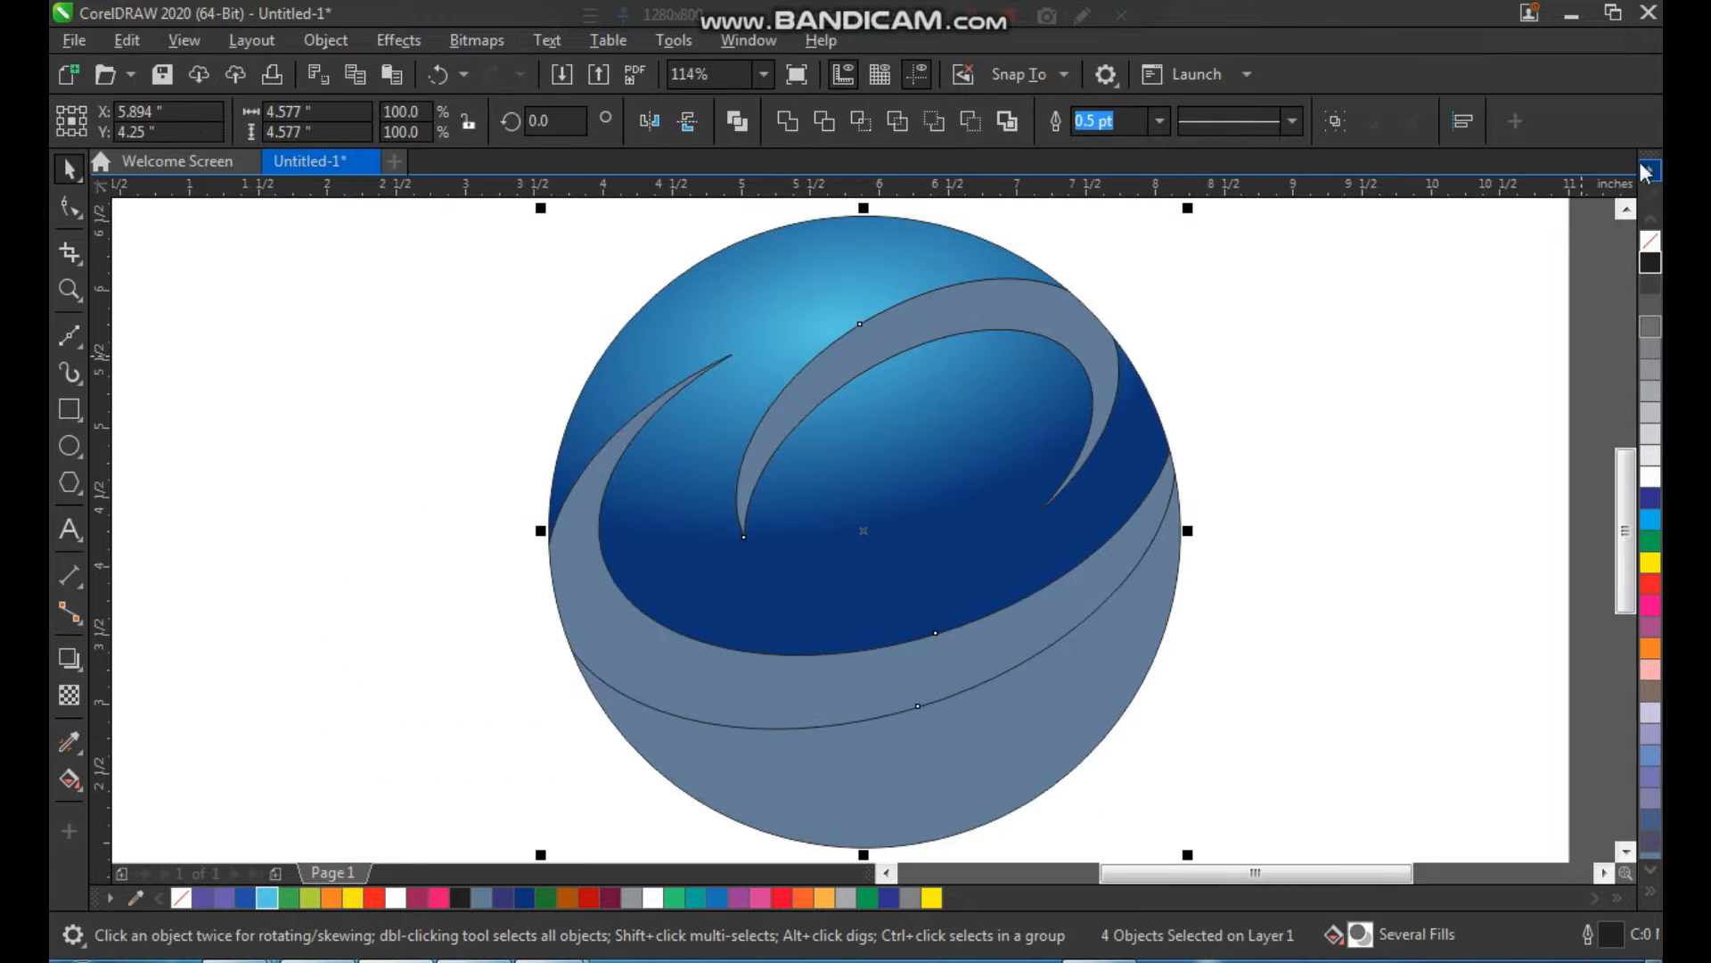
right_click(1647, 243)
click(1474, 317)
Fill the globe's bottom area with green (R62 G173 B79).
key(F3)
key(F2)
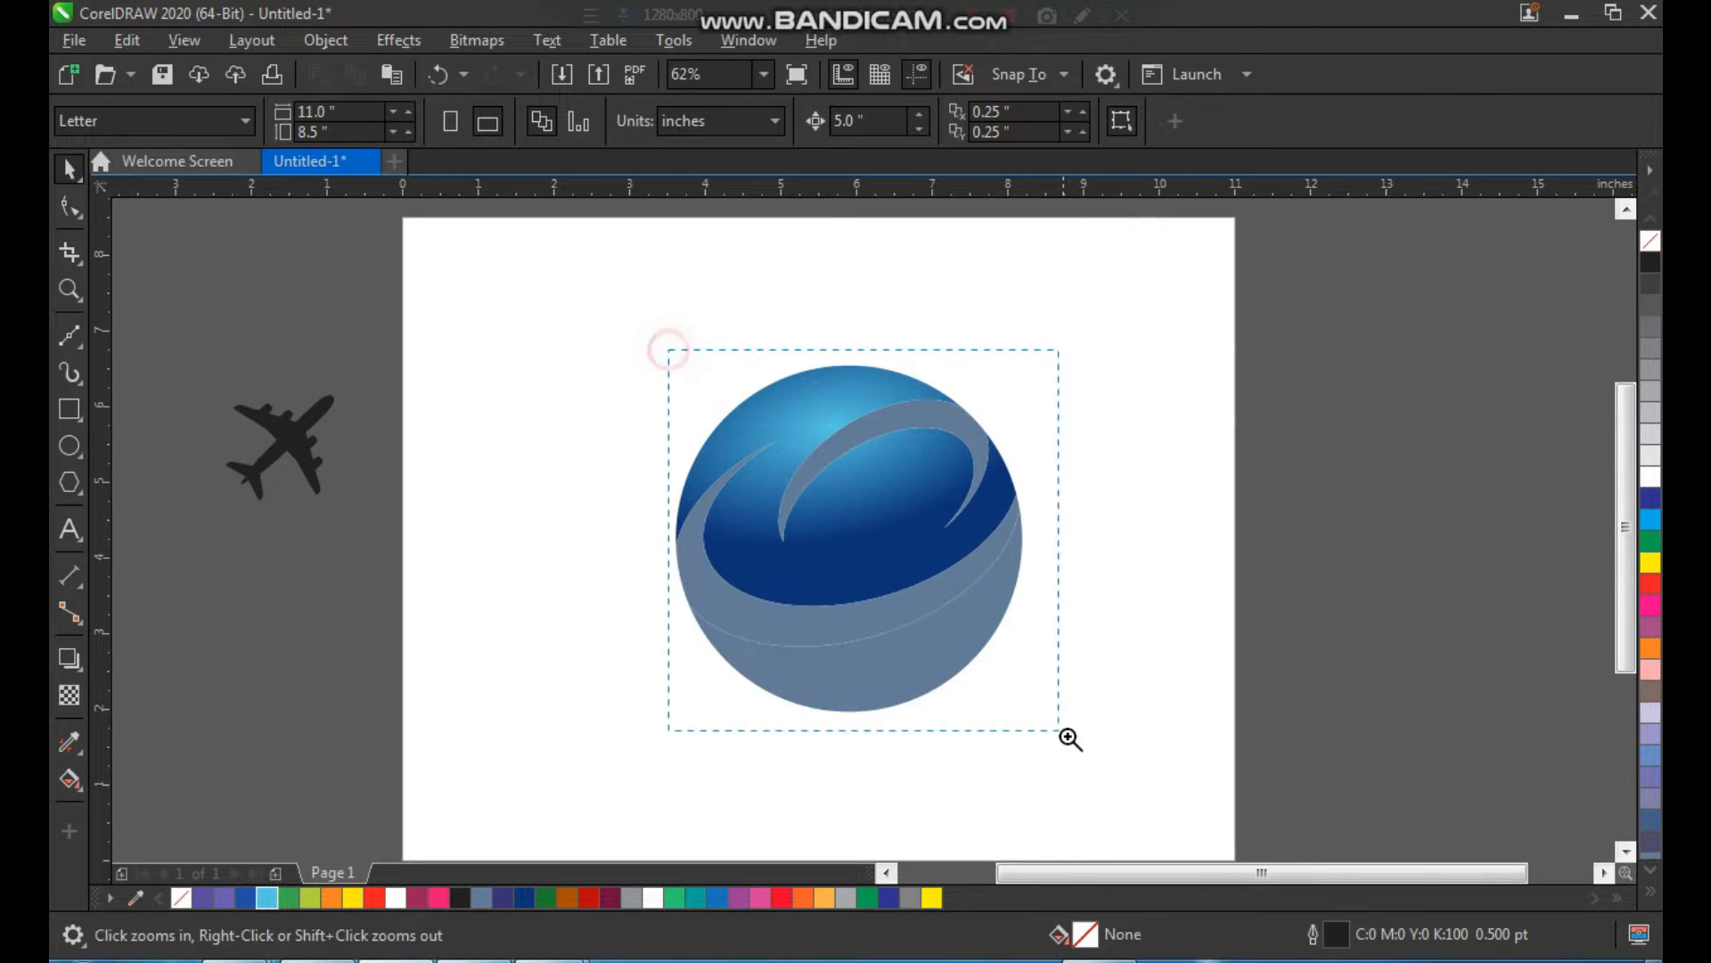
drag(1067, 736, 1068, 736)
click(927, 761)
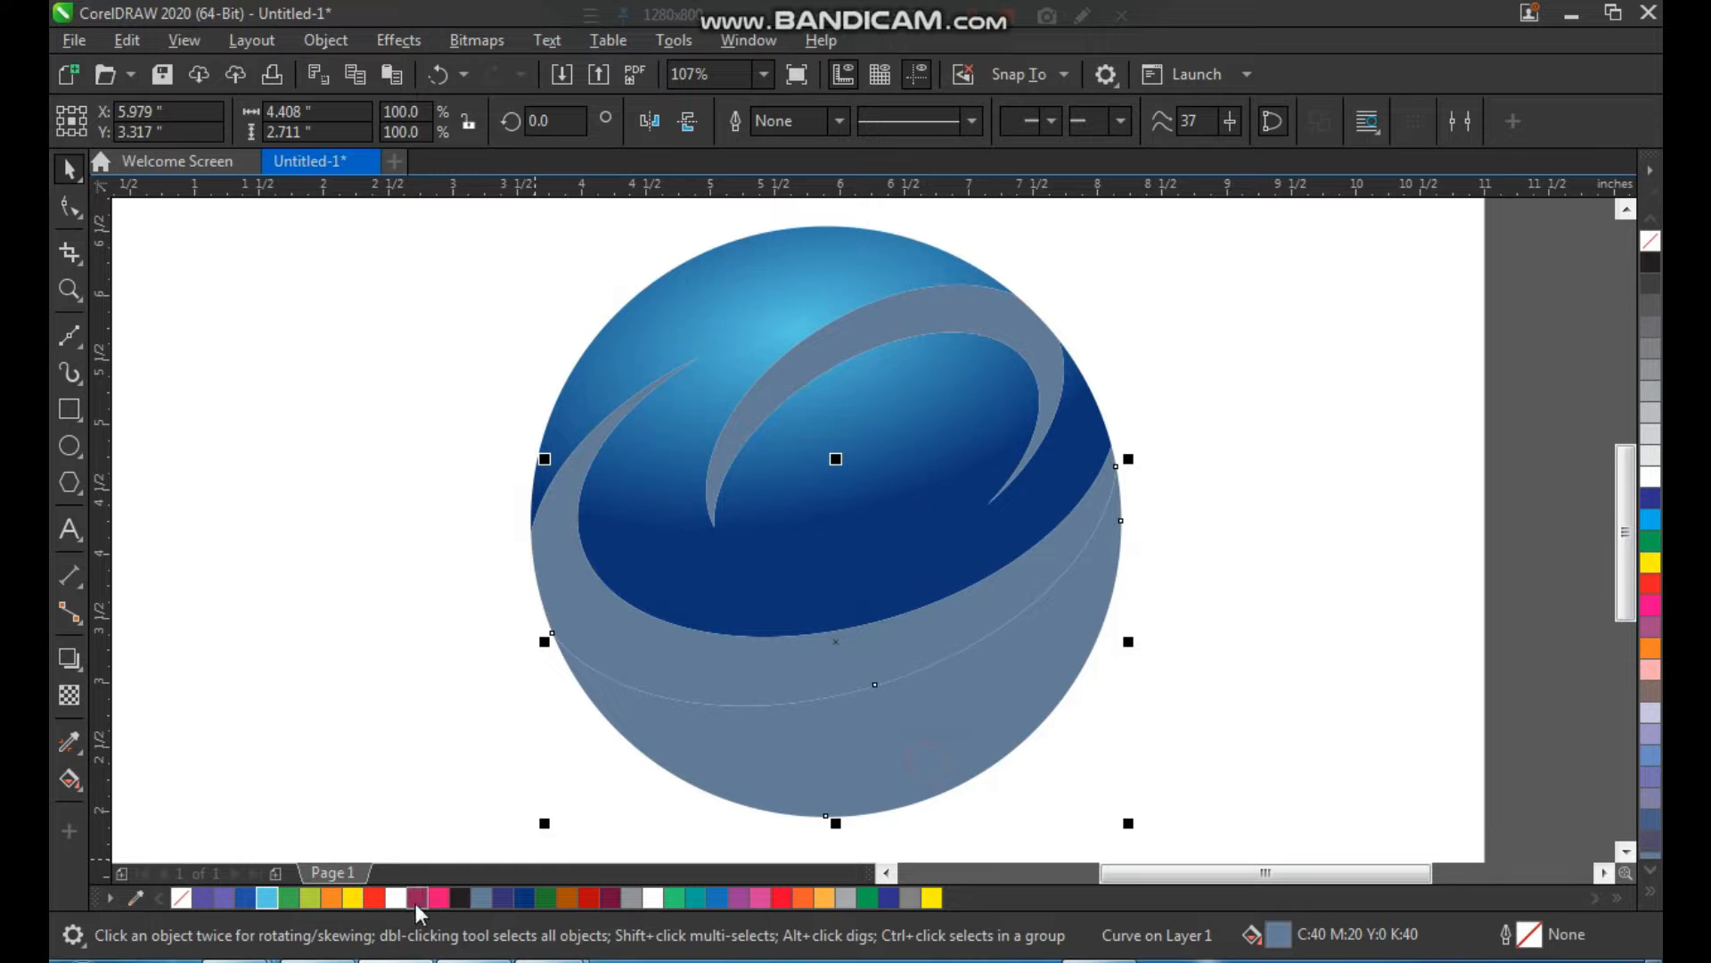
click(308, 897)
key(F2)
drag(592, 497, 986, 753)
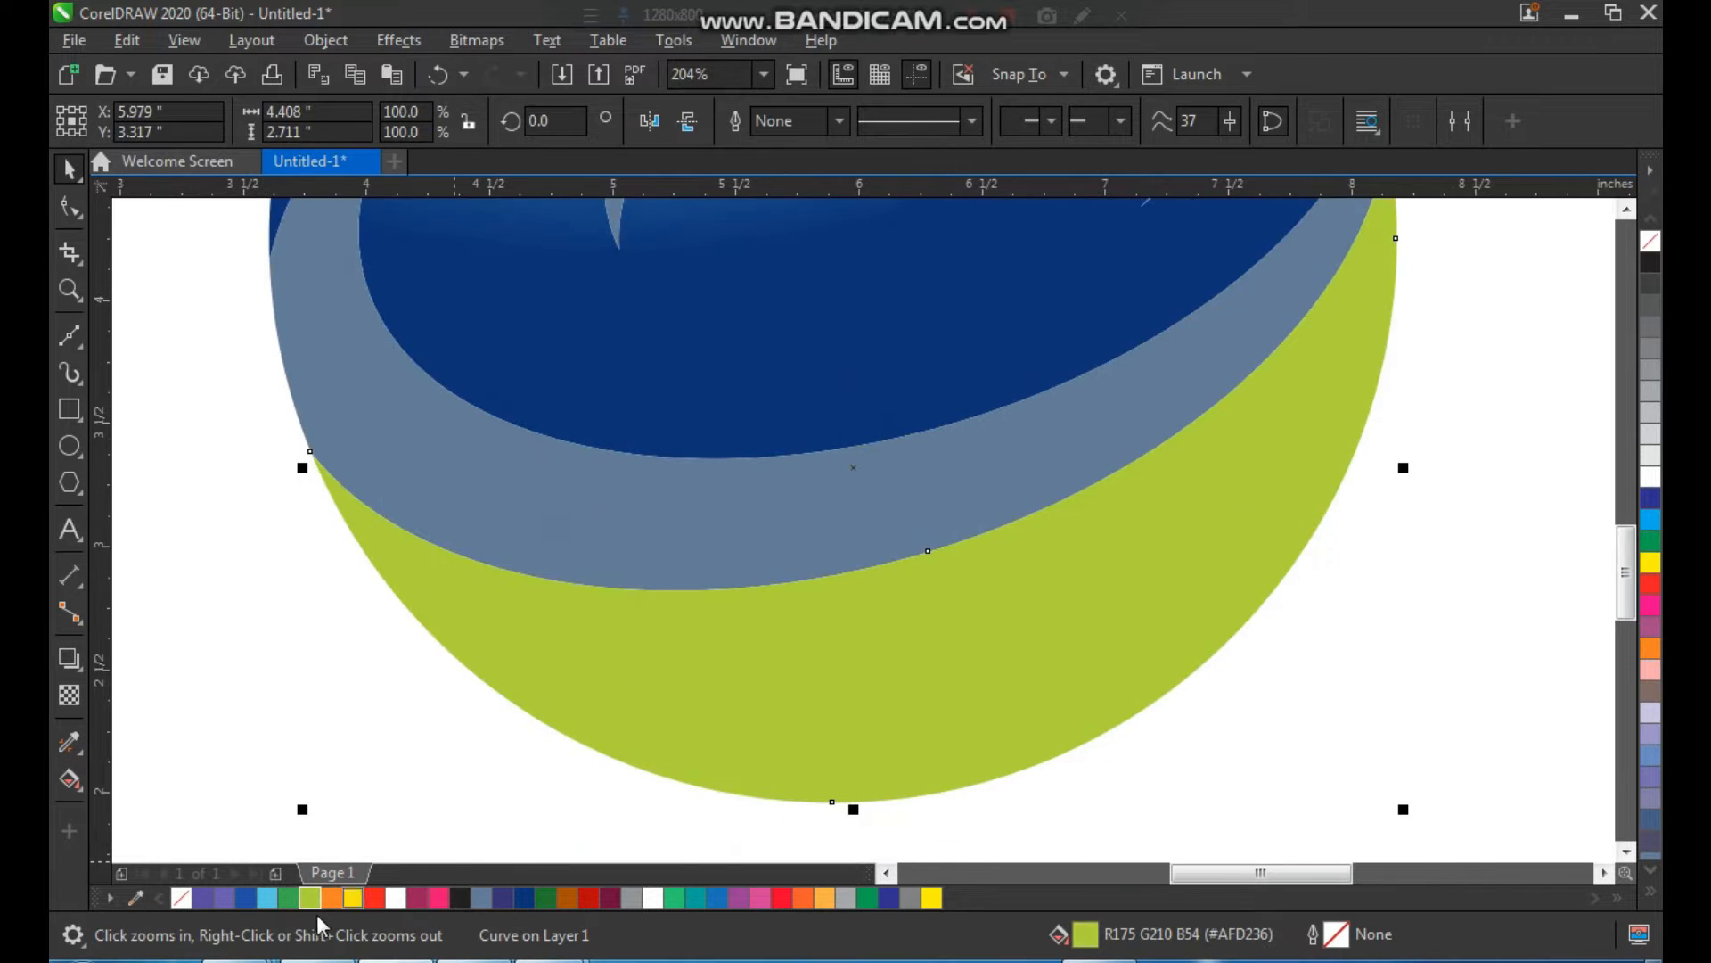
click(285, 900)
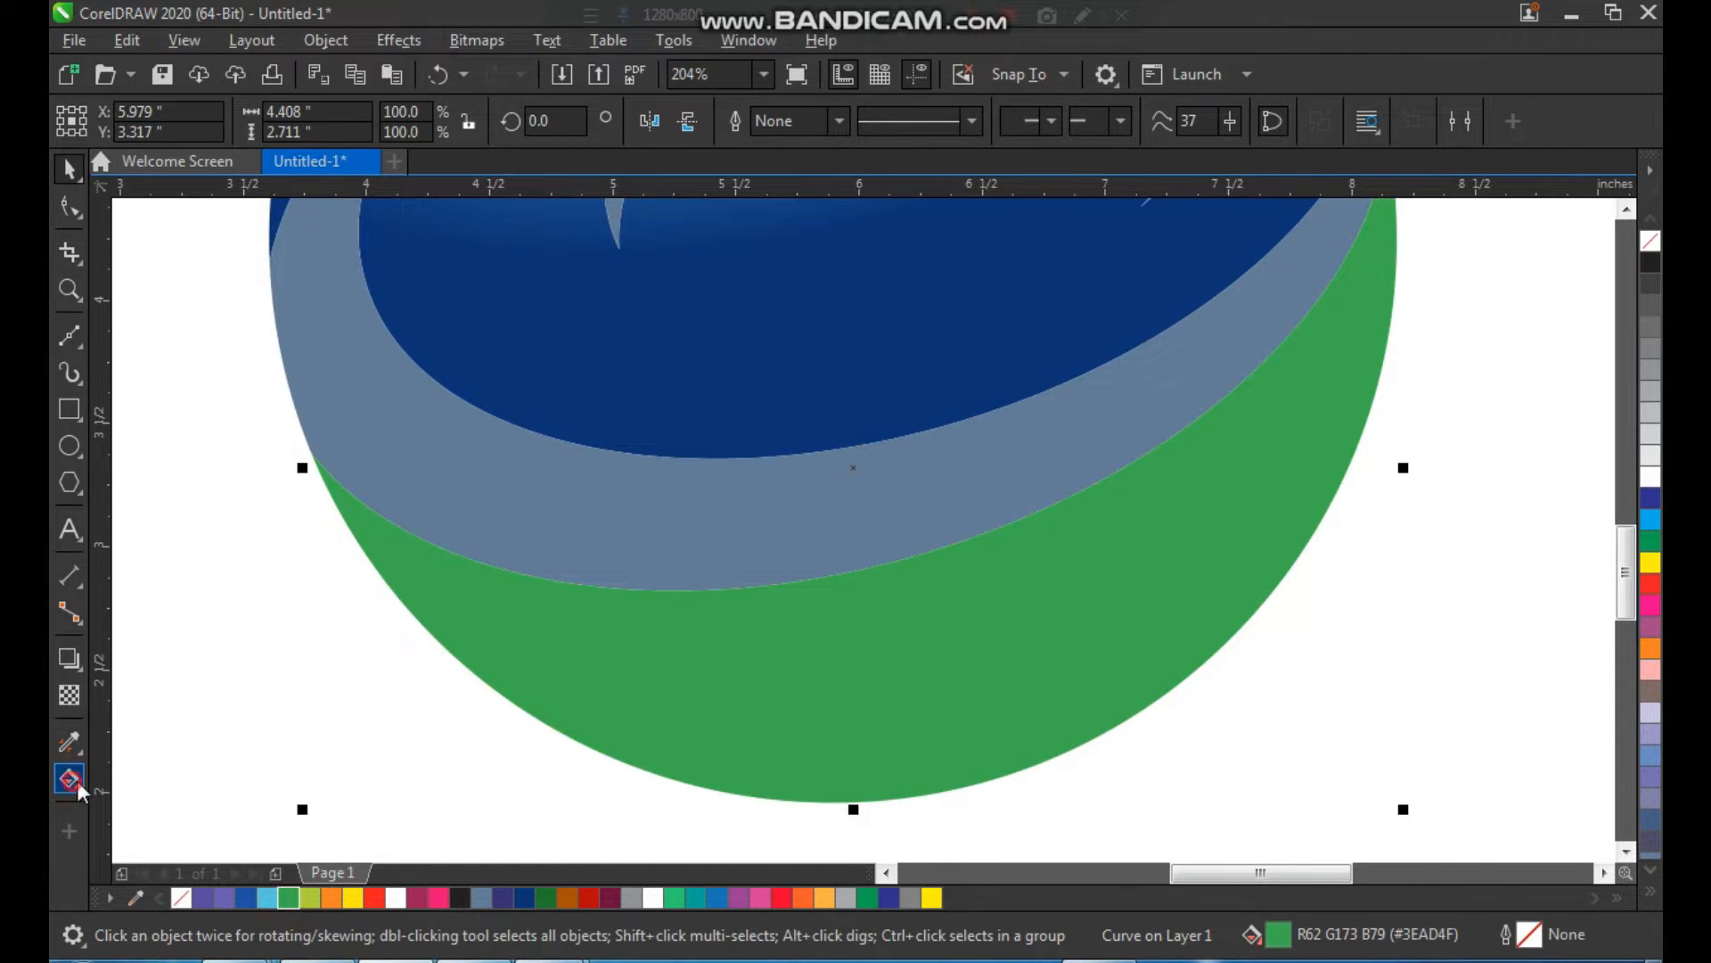
Apply a linear fountain fill from green to lime (#AFD236) to the globe's bottom area.
click(77, 781)
click(162, 782)
drag(795, 700, 1097, 593)
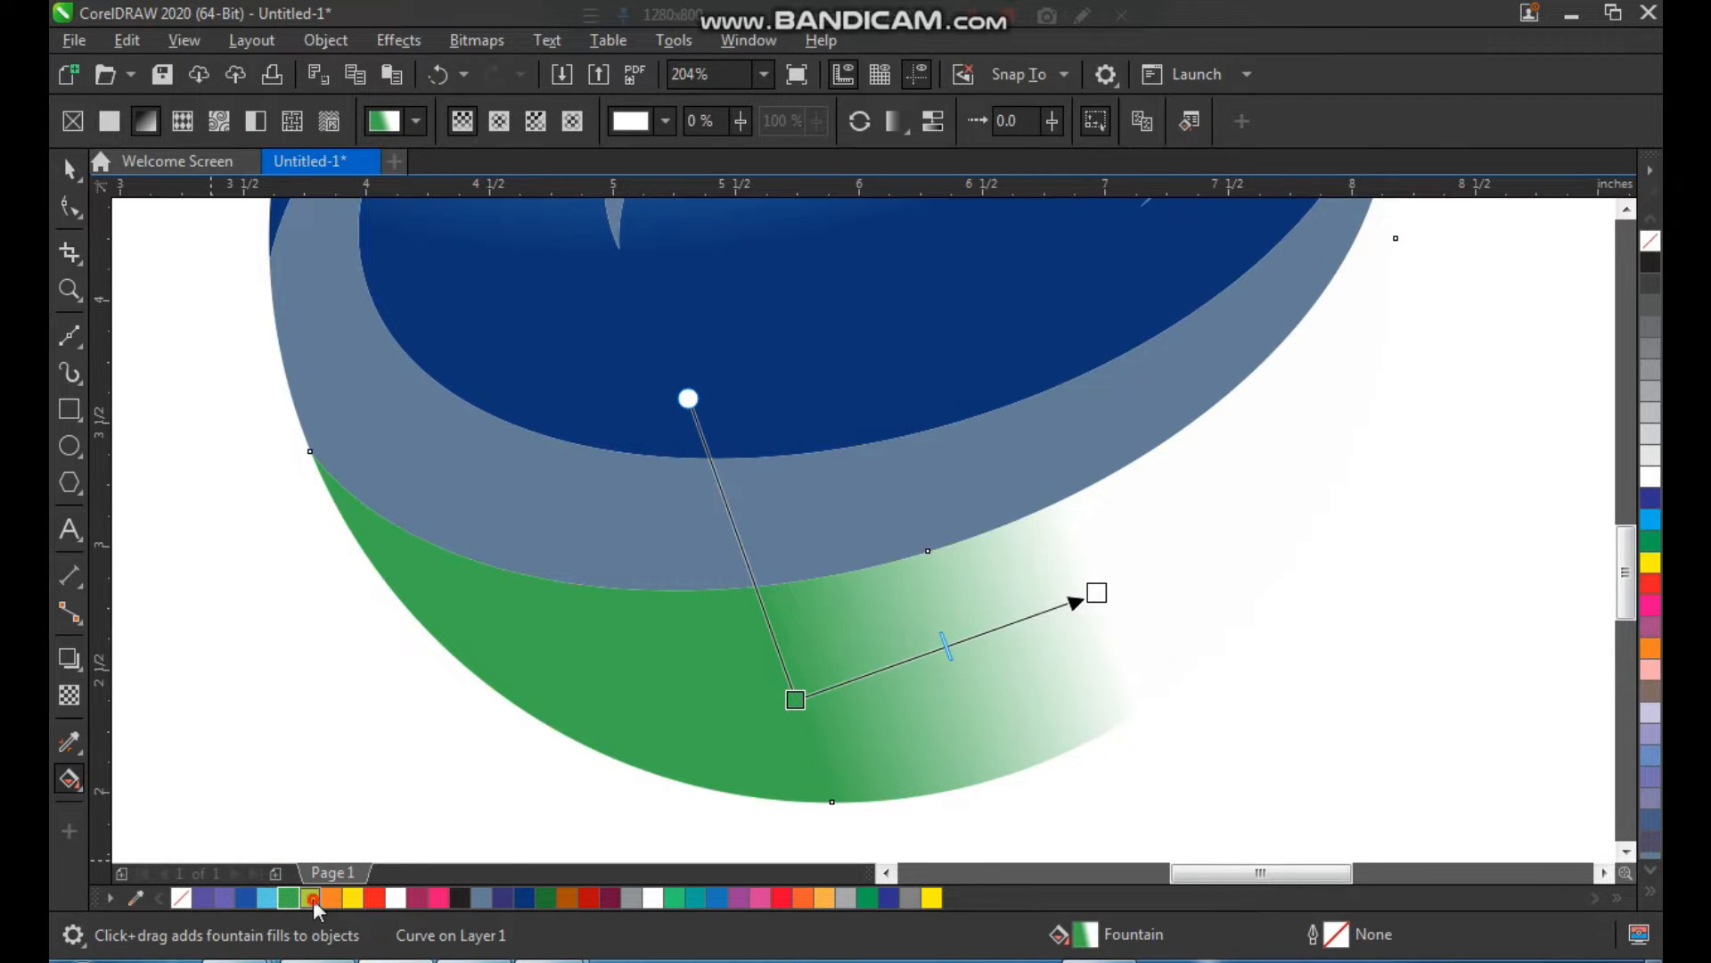
drag(1098, 602, 1097, 597)
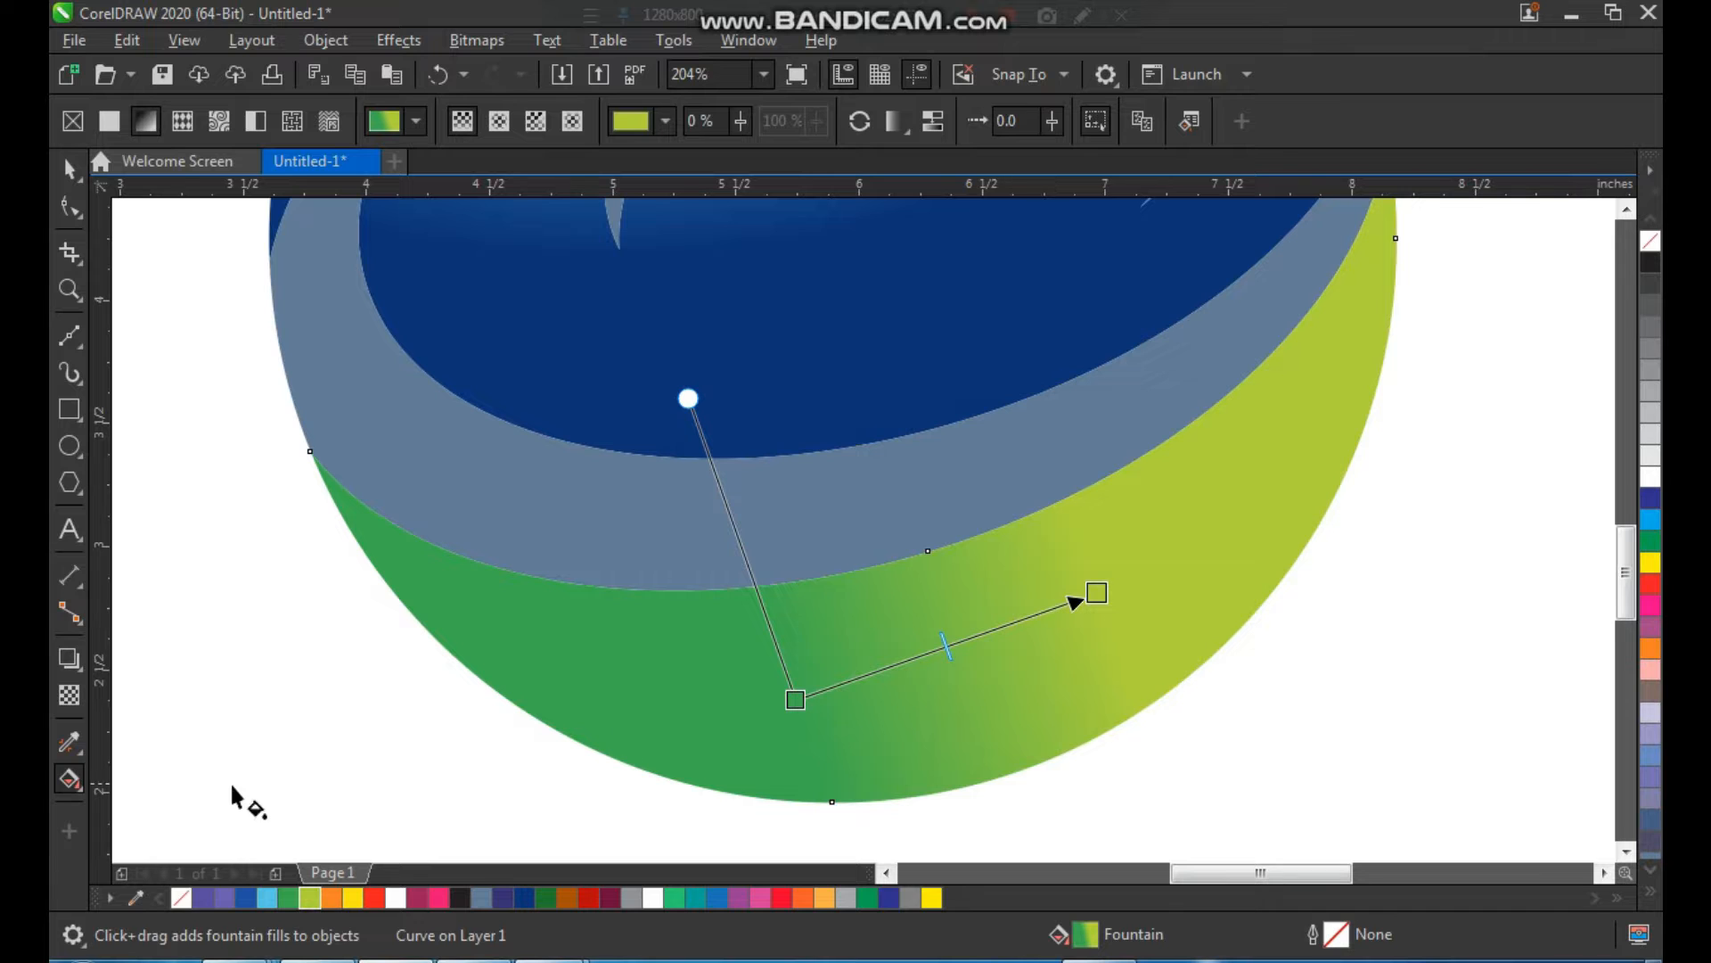
Make the green fountain fill elliptical and extend it toward the right edge of the globe's bottom area.
click(503, 129)
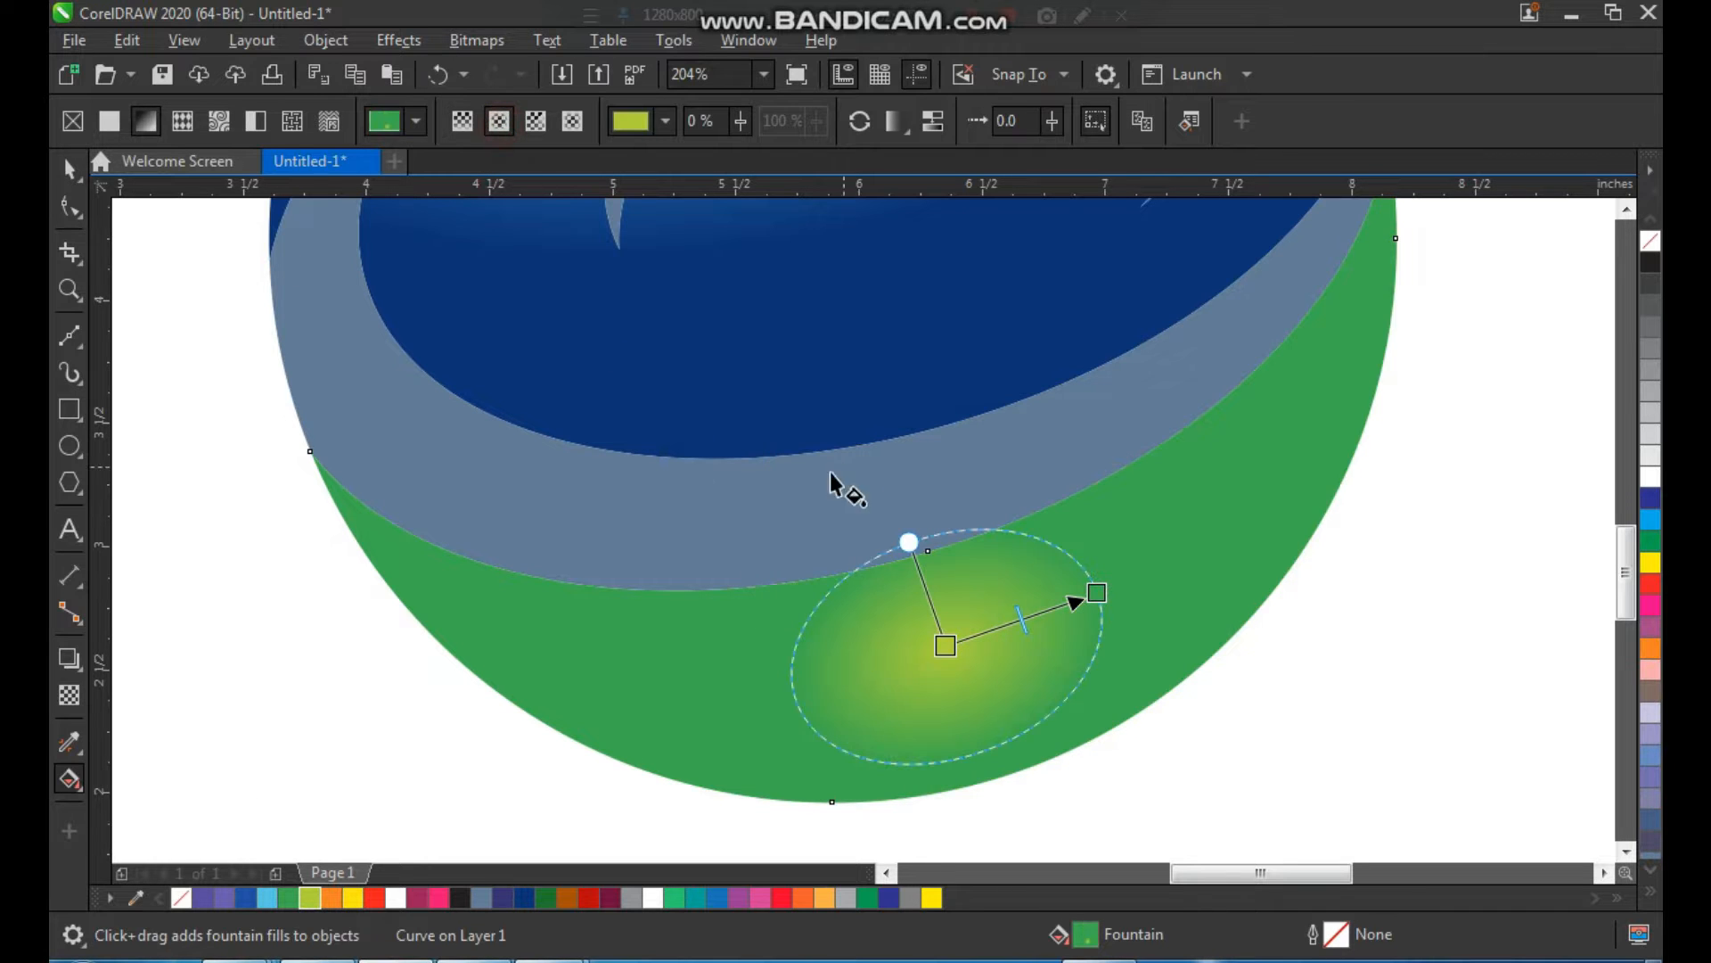
drag(1098, 594, 1303, 524)
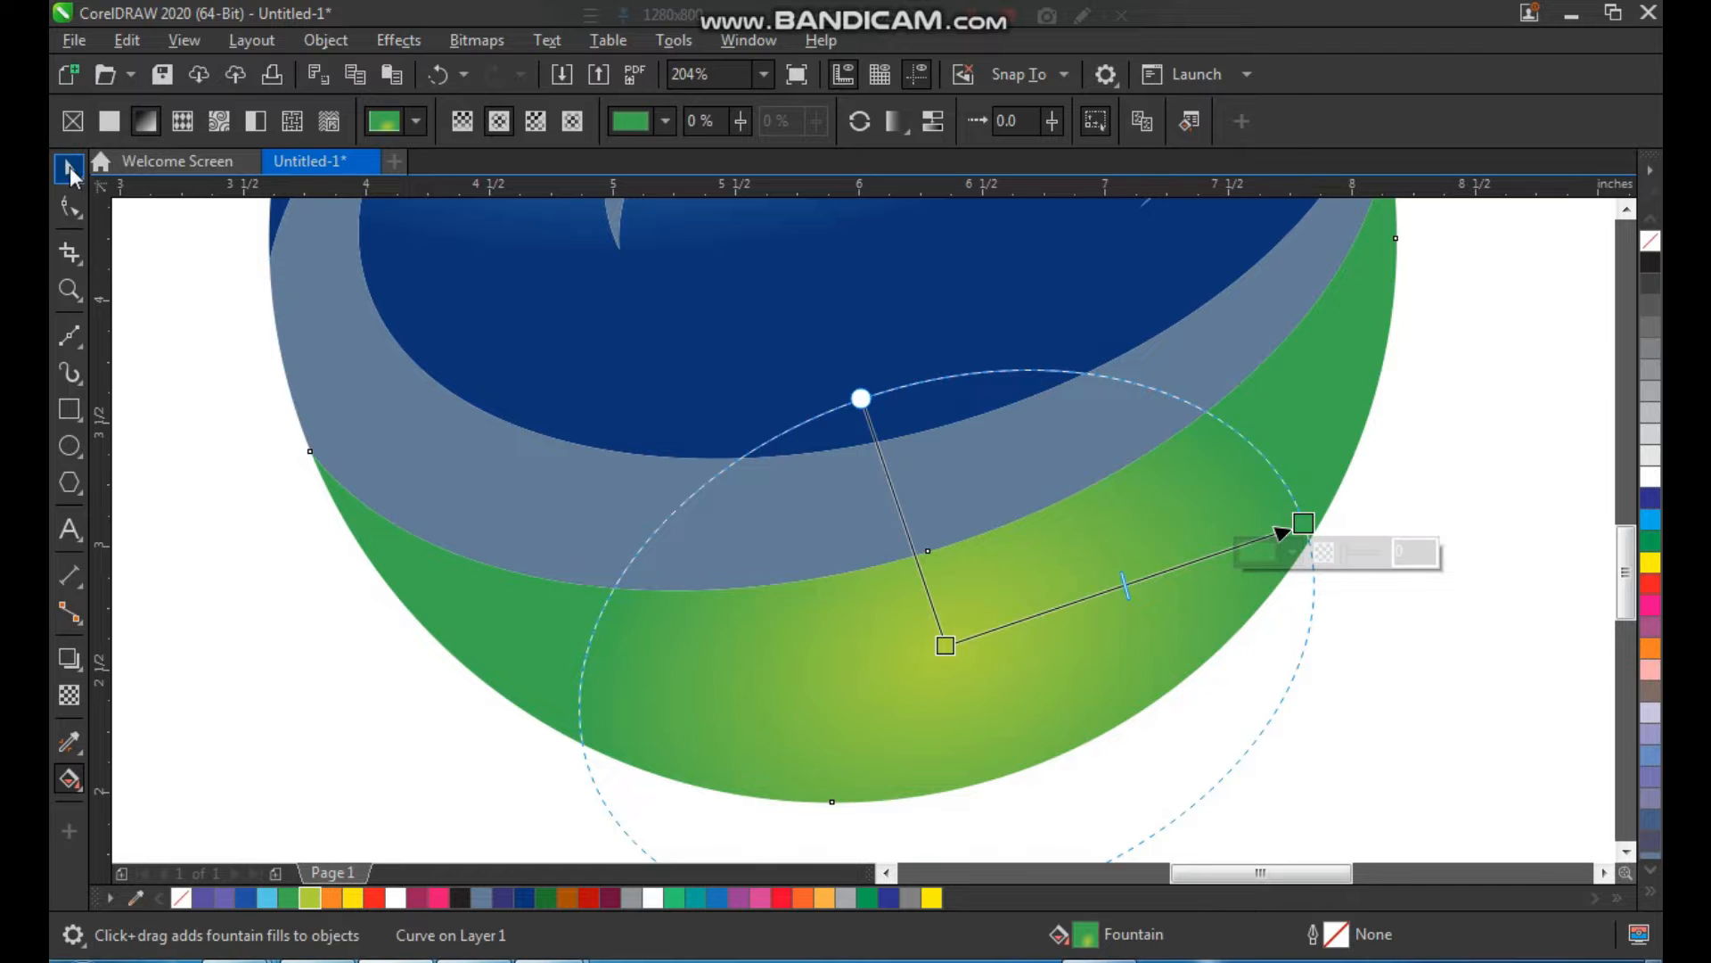
click(70, 171)
click(255, 470)
Fill the small crescent and the large crescent band on the globe with white.
scroll(344, 557, down, 2)
key(F2)
drag(311, 329, 790, 646)
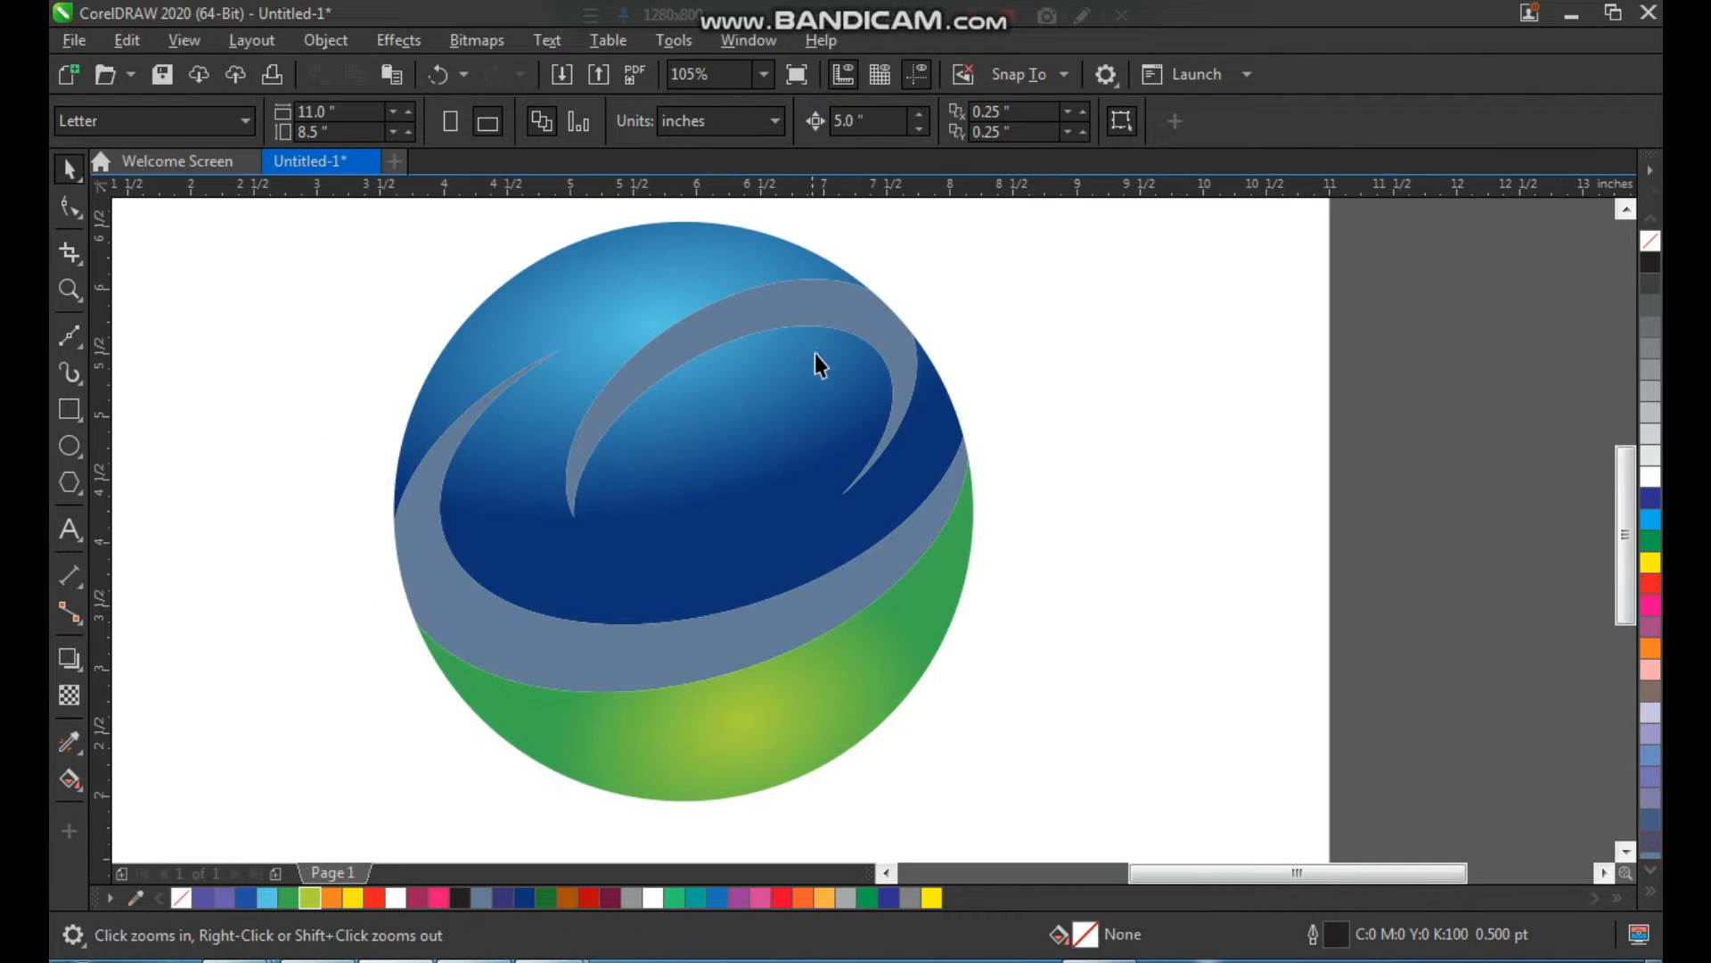
key(space)
click(811, 308)
shift+click(841, 583)
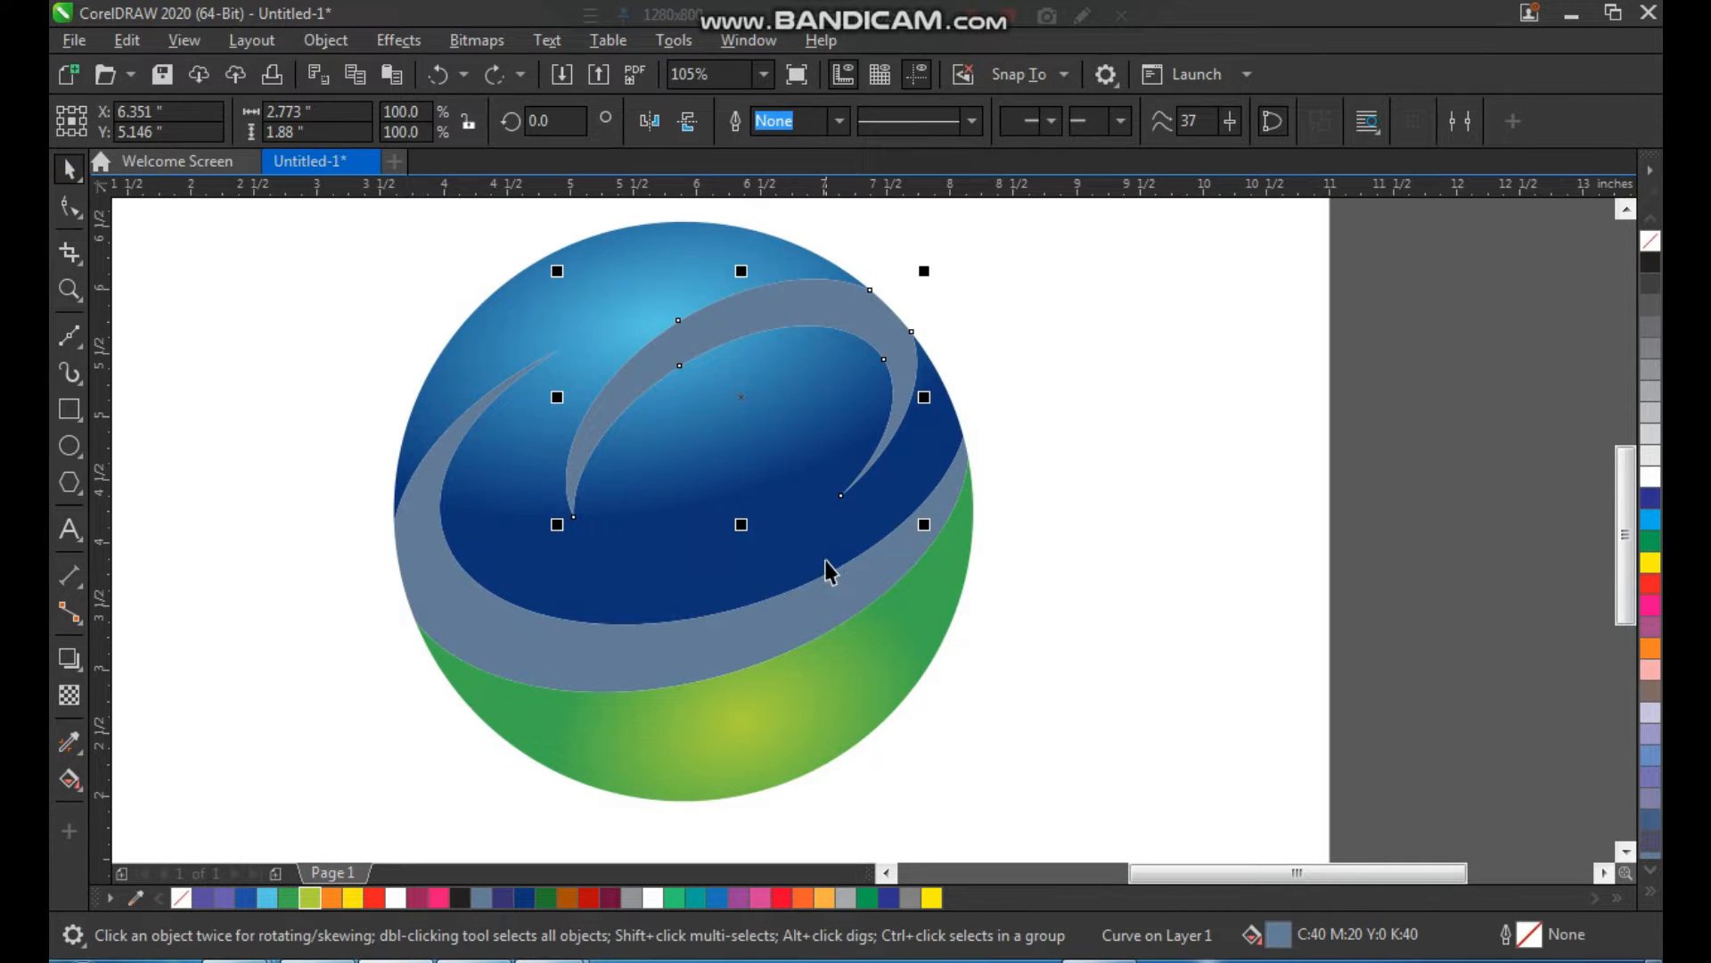
click(1650, 477)
click(993, 575)
Shift the whole globe to the left on the page.
scroll(993, 576, down, 2)
click(734, 642)
drag(735, 650, 646, 639)
click(966, 508)
Move the black airplane to just outside the globe's upper-right edge.
key(F2)
drag(351, 335, 1070, 734)
key(space)
click(1245, 476)
drag(1243, 471, 1269, 413)
Scale the airplane to about 54.9% (about 1.34 by 1.30 inches) and nudge it closer to the globe.
key(F2)
drag(1359, 343, 1049, 542)
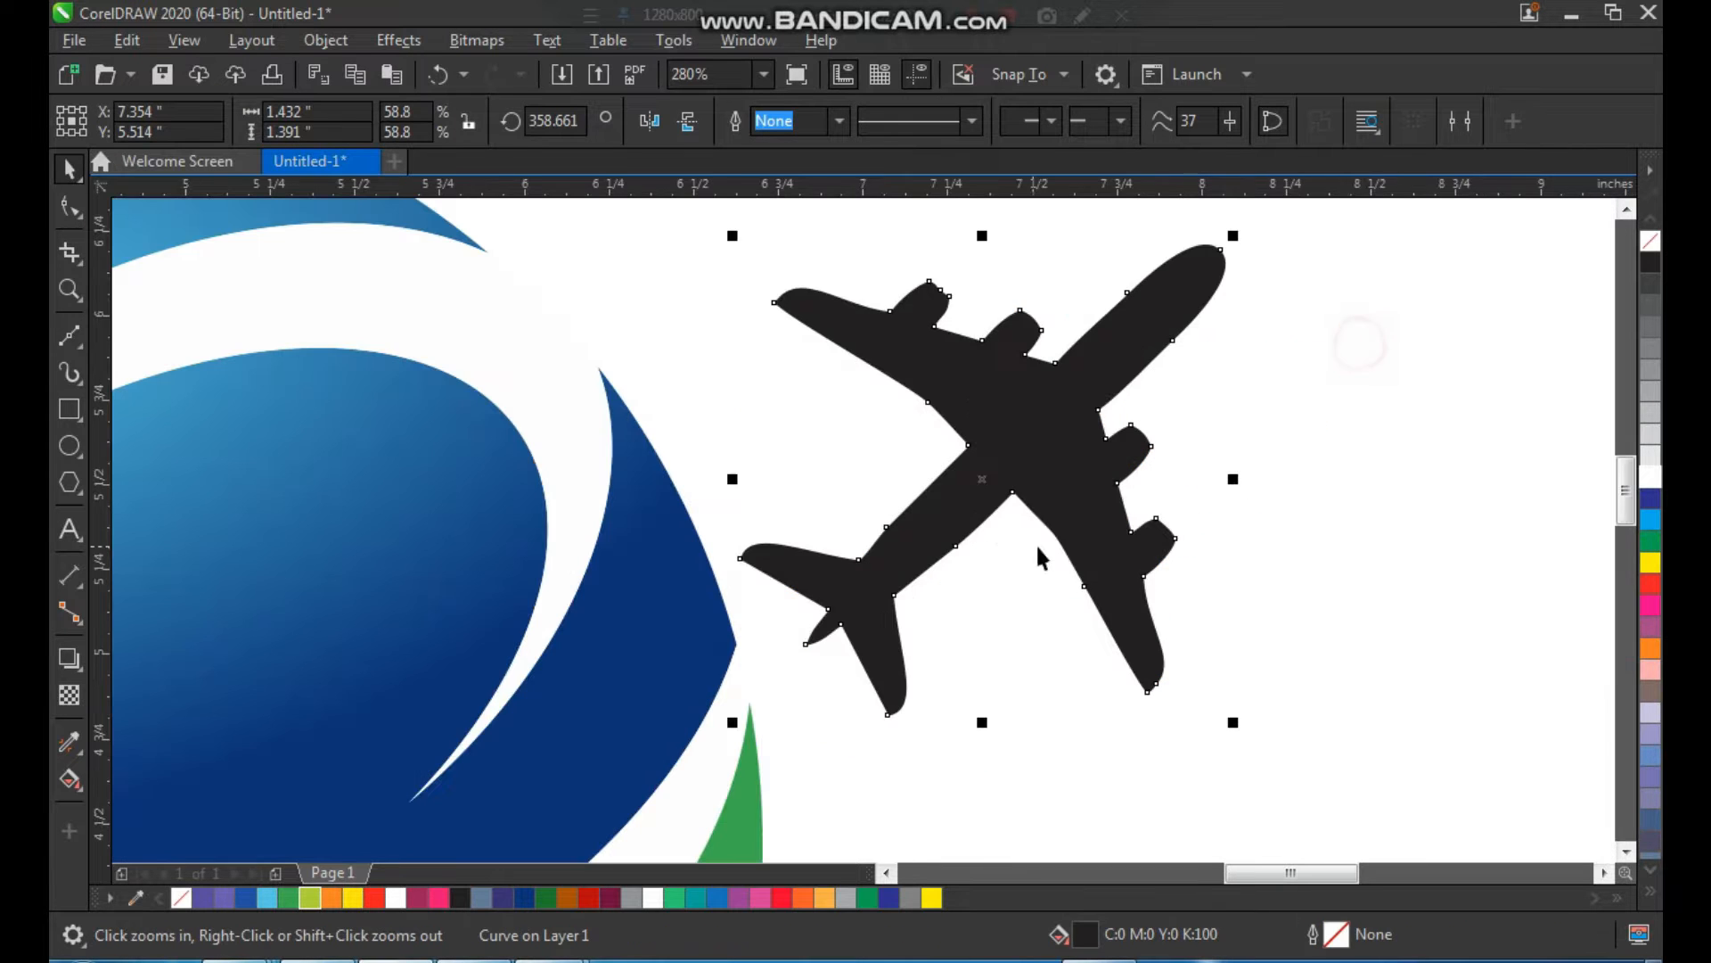
drag(1239, 729, 1196, 711)
mouse_move(1088, 570)
mouse_down()
mouse_move(1063, 599)
mouse_move(1079, 592)
mouse_up()
click(1064, 755)
scroll(1178, 496, down, 2)
scroll(1178, 497, down, 2)
Copy the fill properties of the globe's blue gradient area onto the airplane.
key(F2)
drag(1238, 356, 657, 749)
click(184, 41)
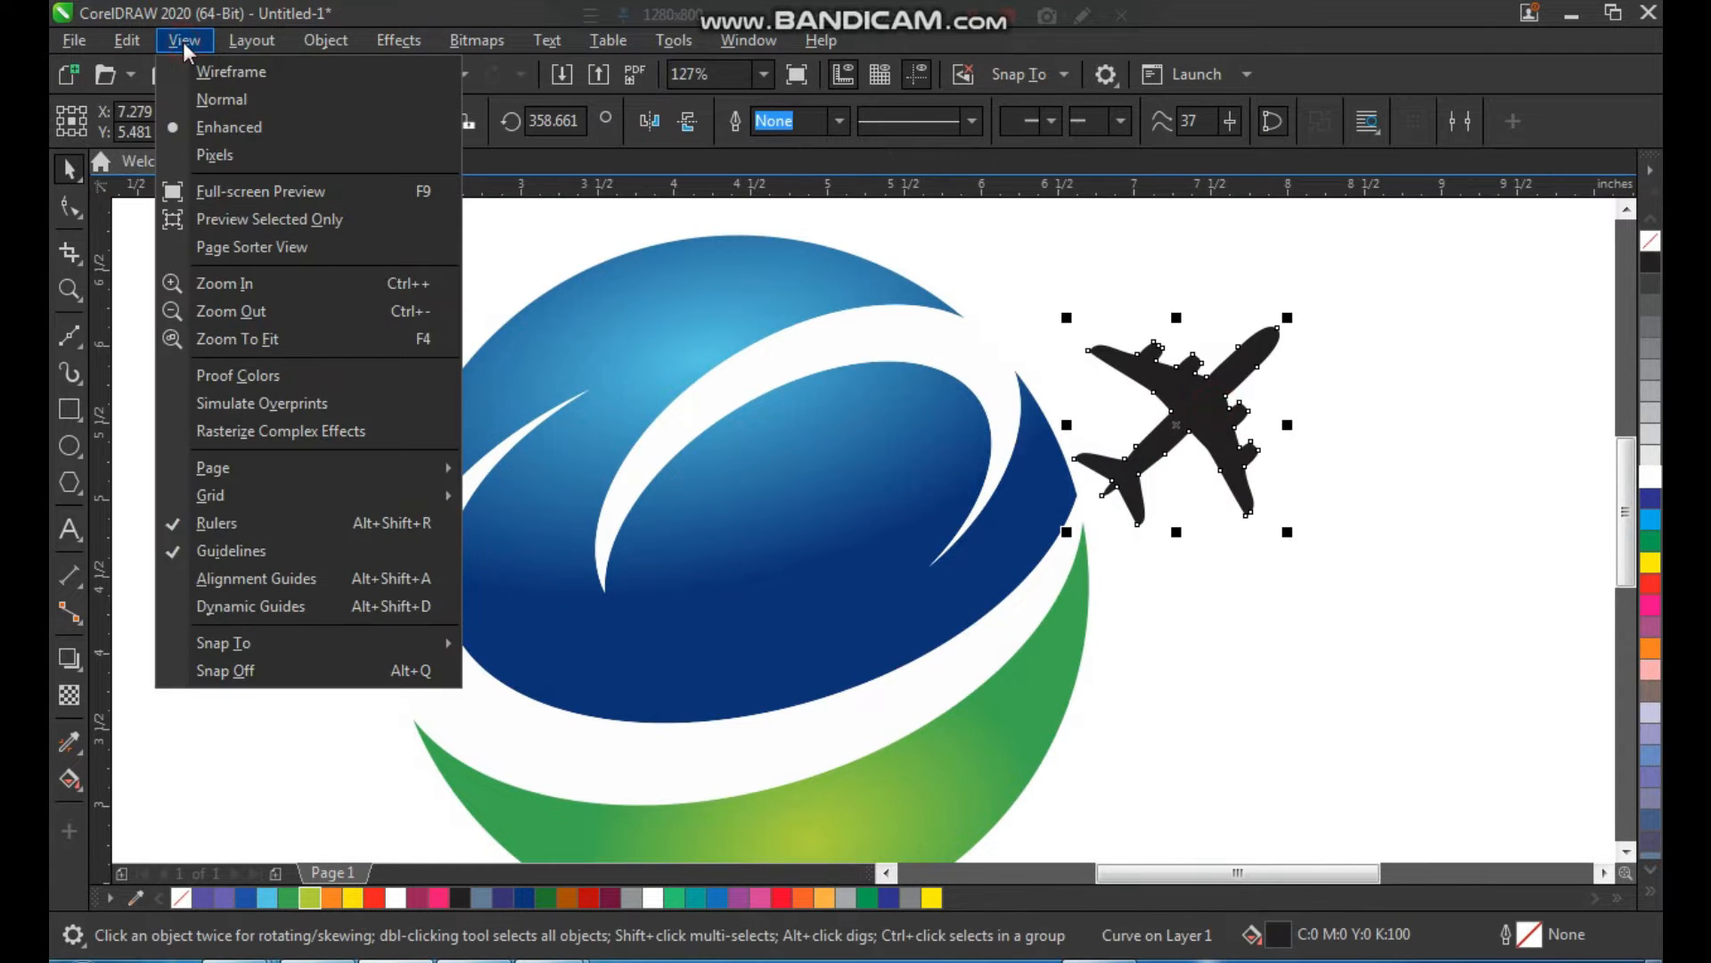
mouse_move(135, 37)
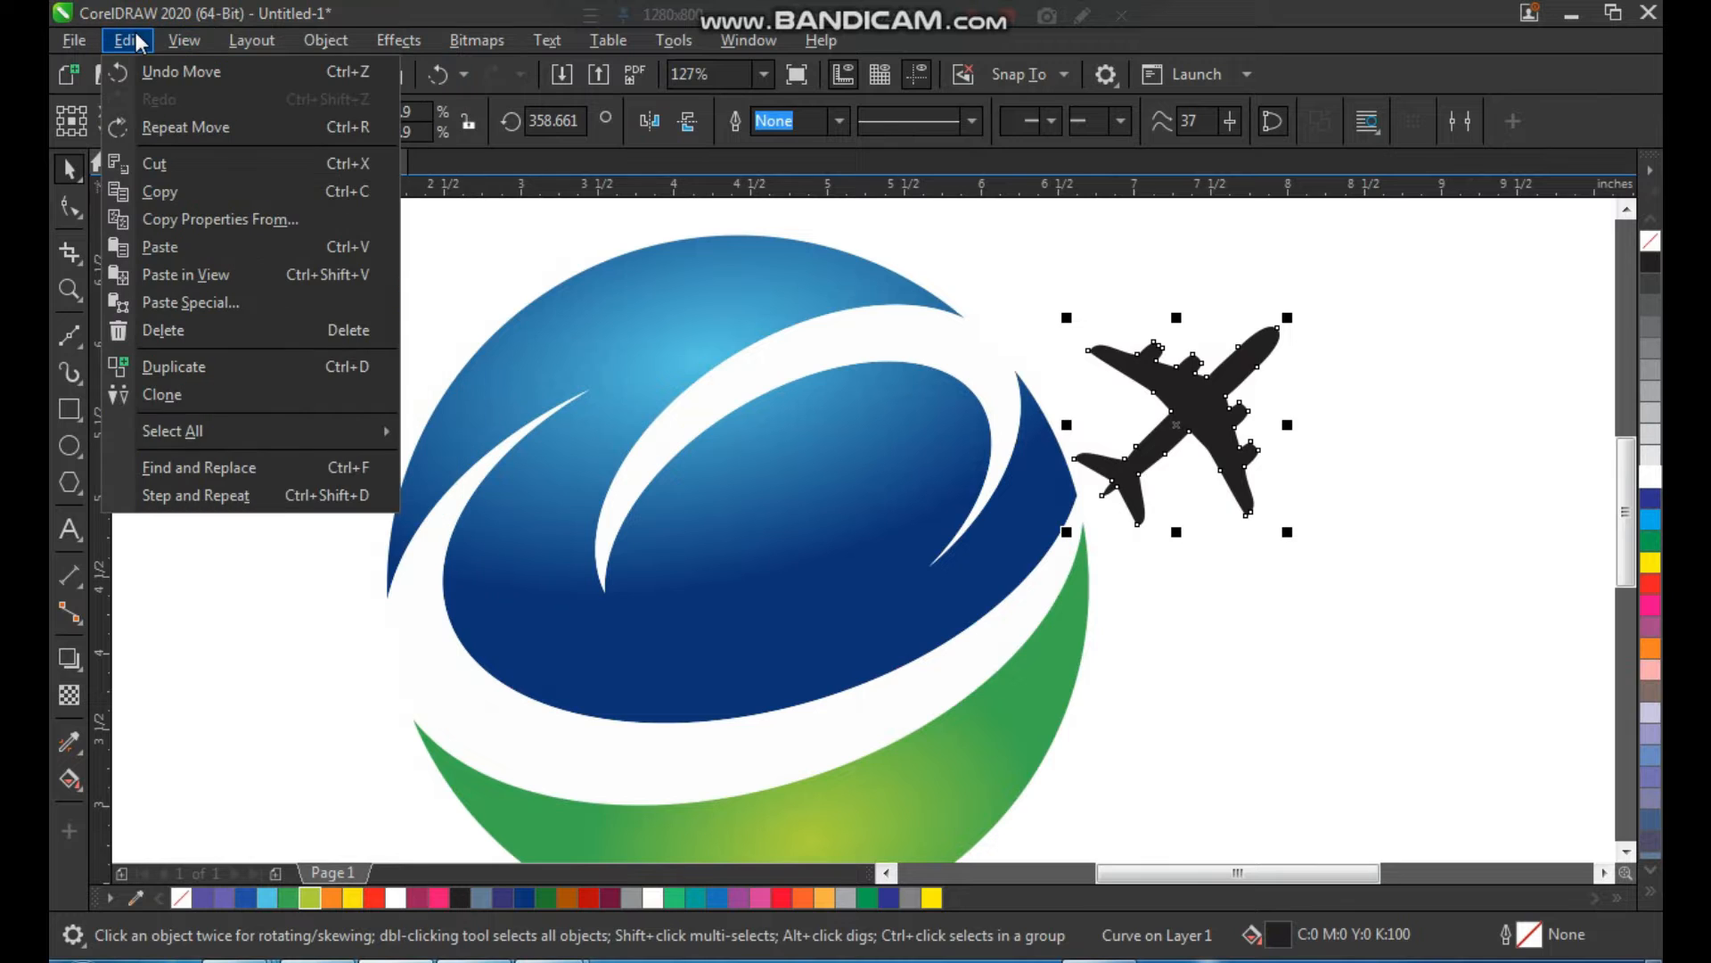
click(216, 219)
click(889, 533)
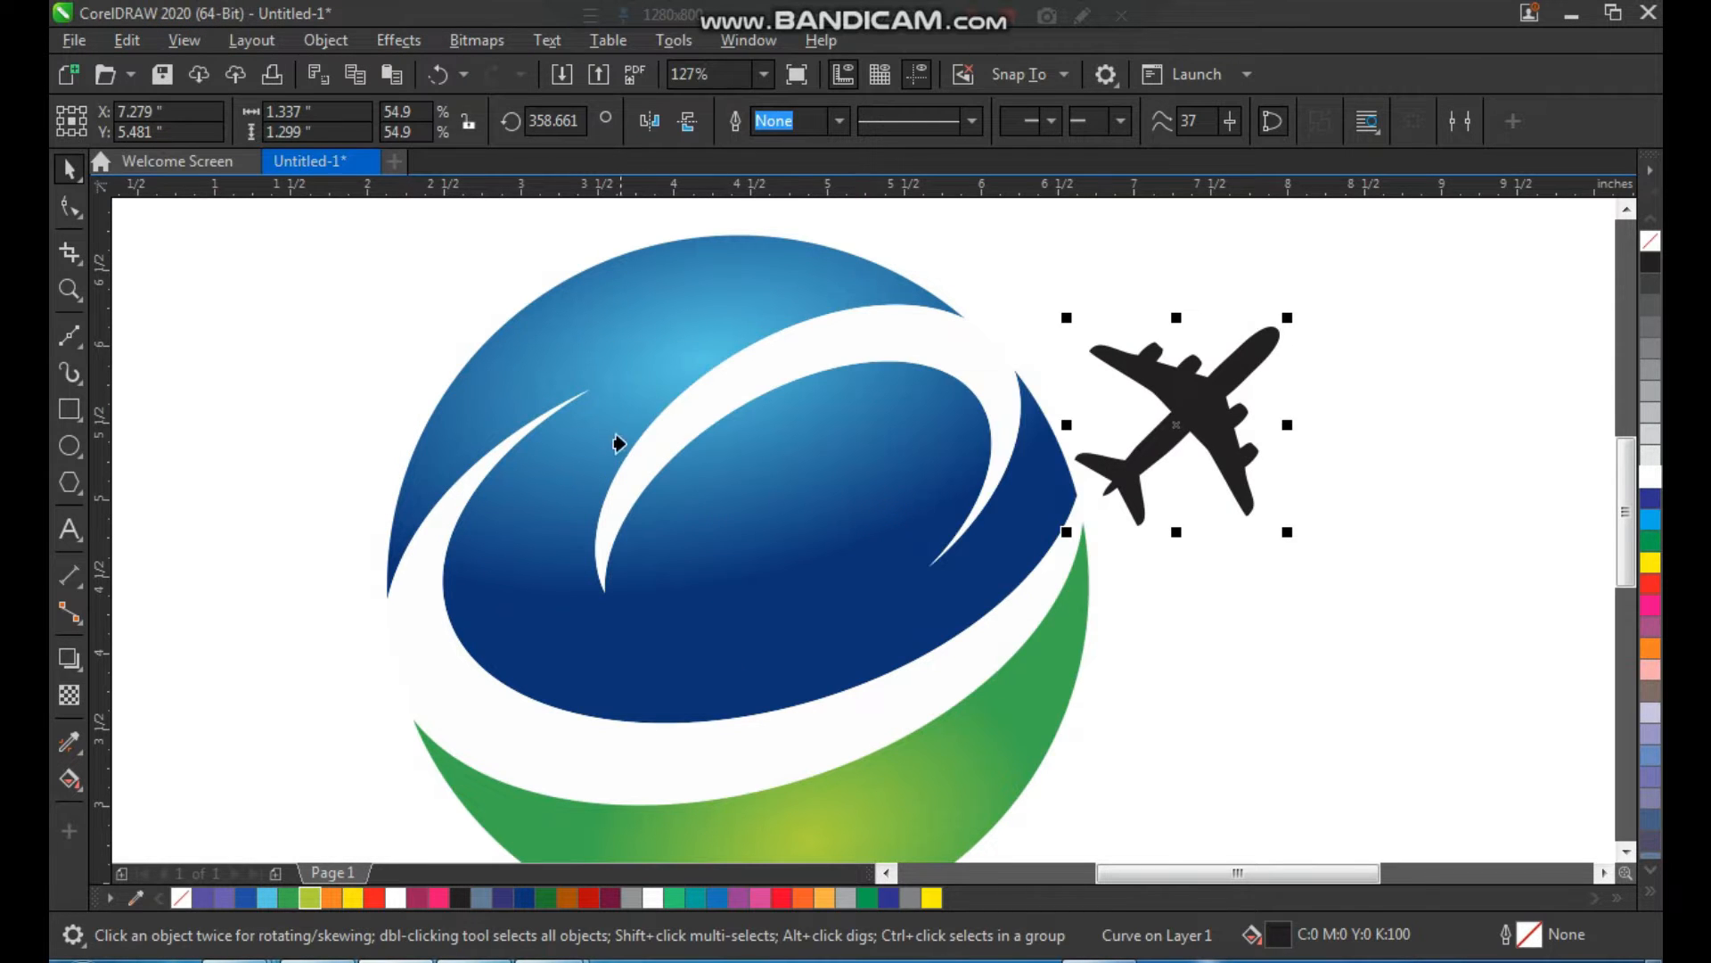
click(633, 357)
click(1239, 590)
scroll(934, 570, down, 2)
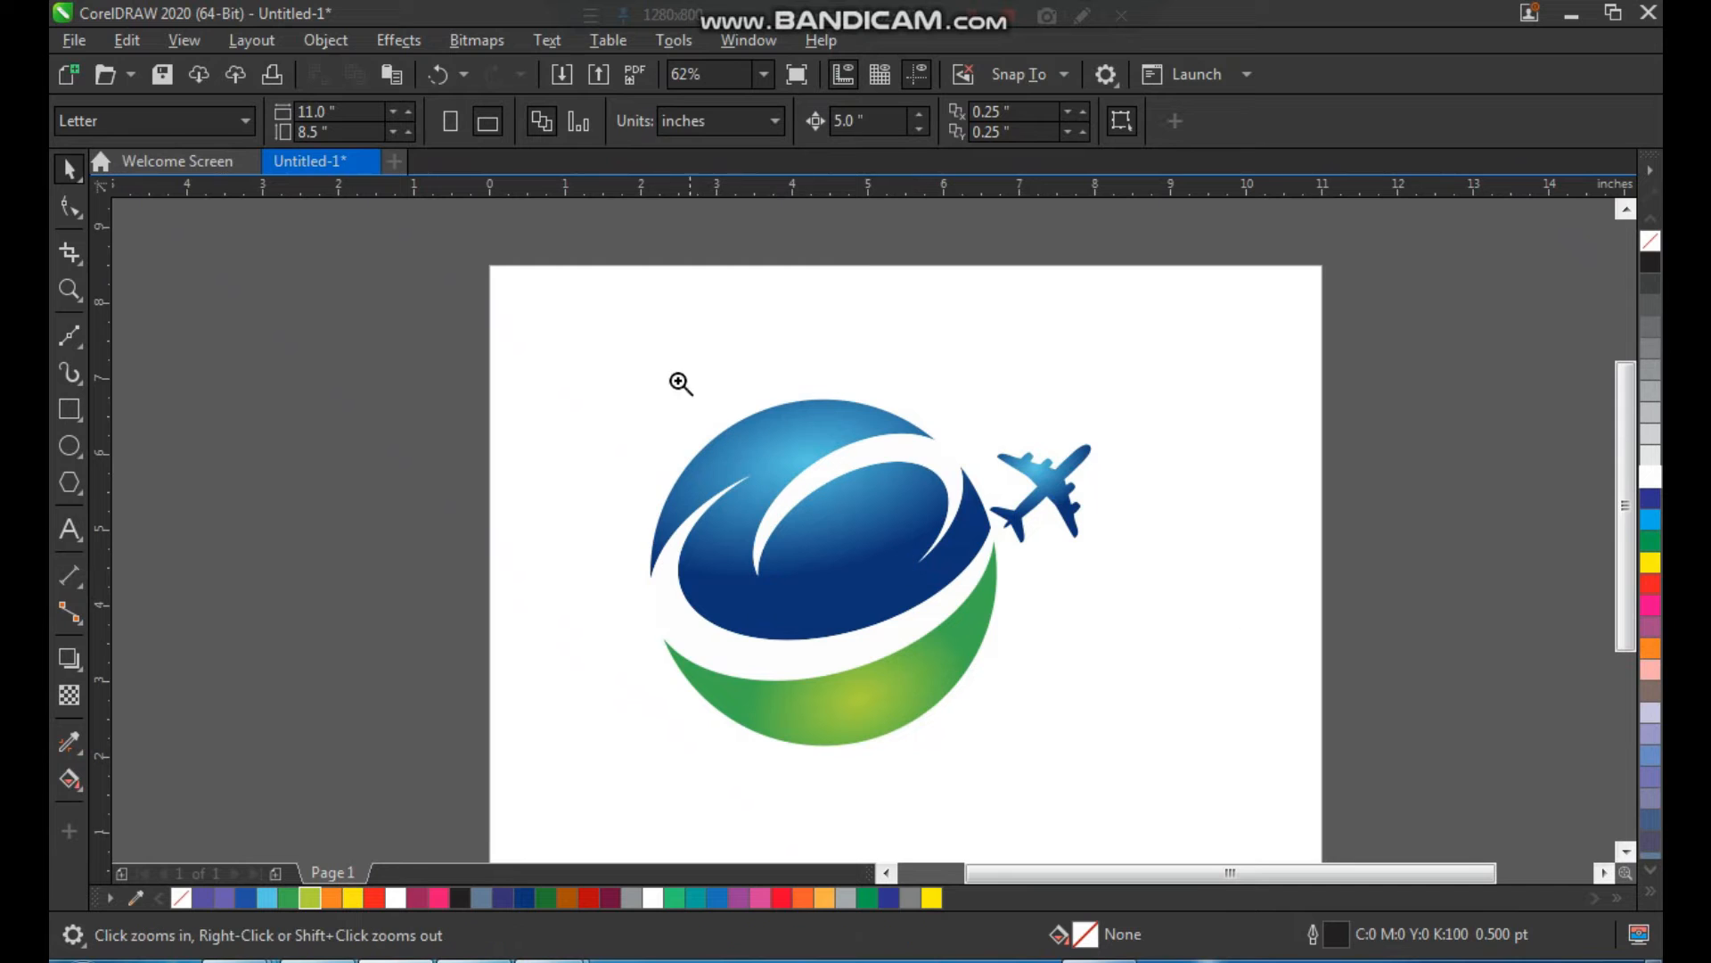
drag(1132, 703, 1204, 763)
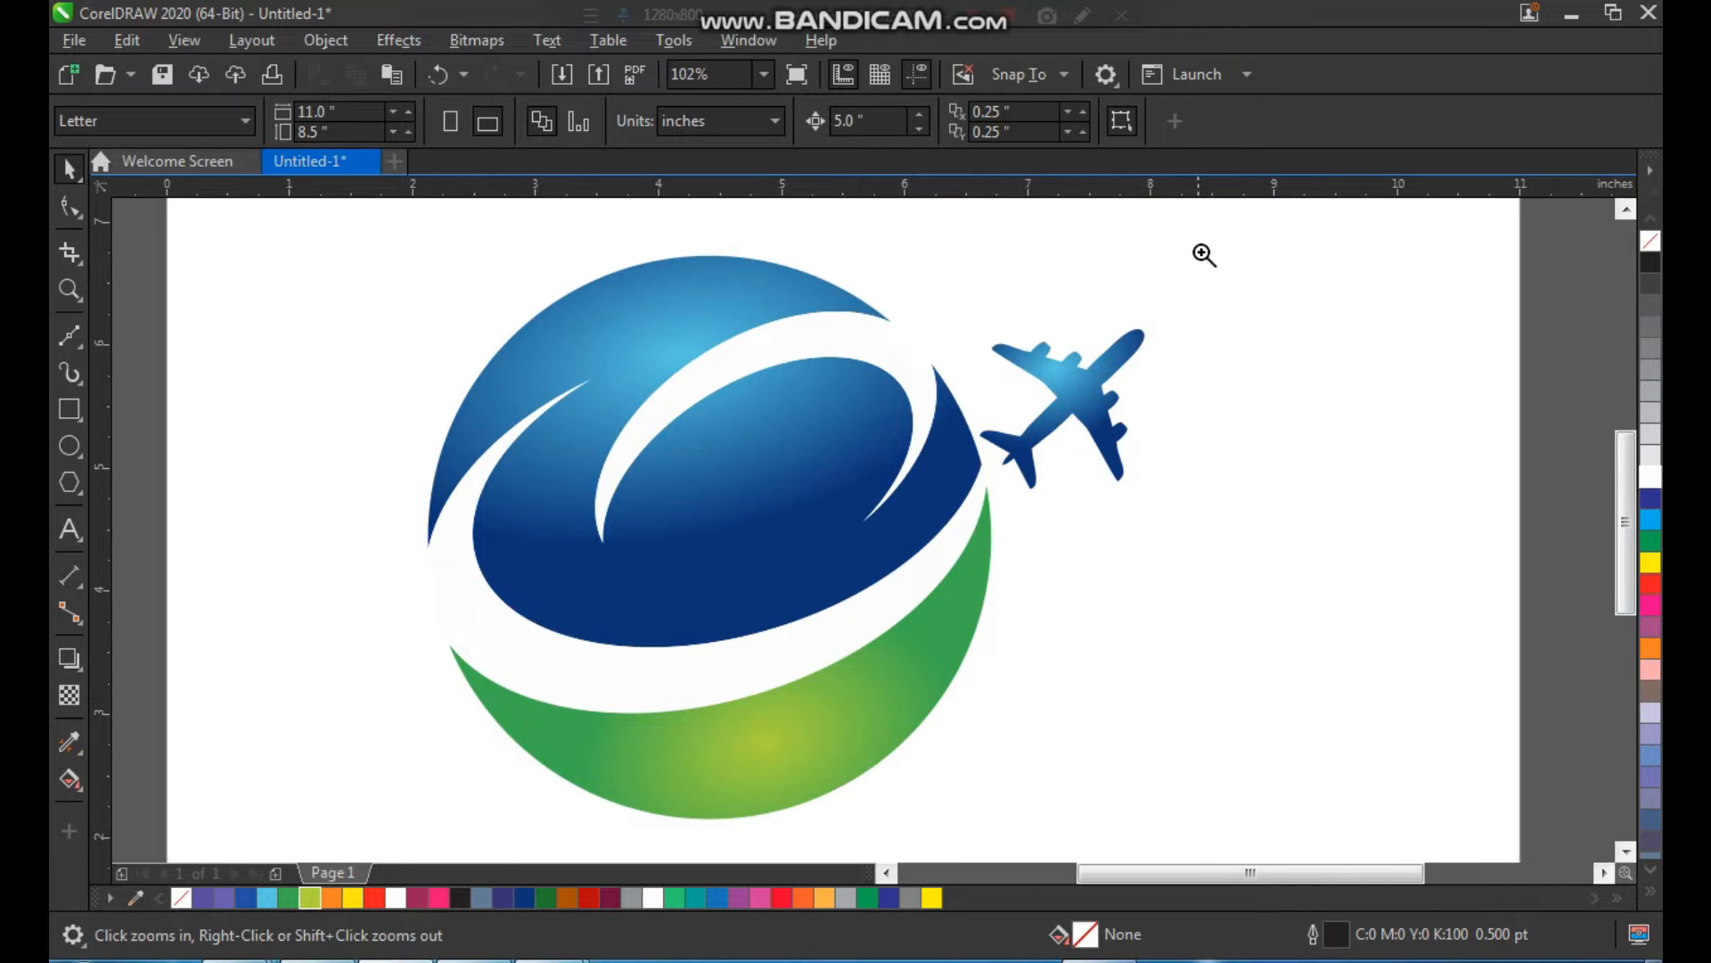
drag(684, 652, 526, 754)
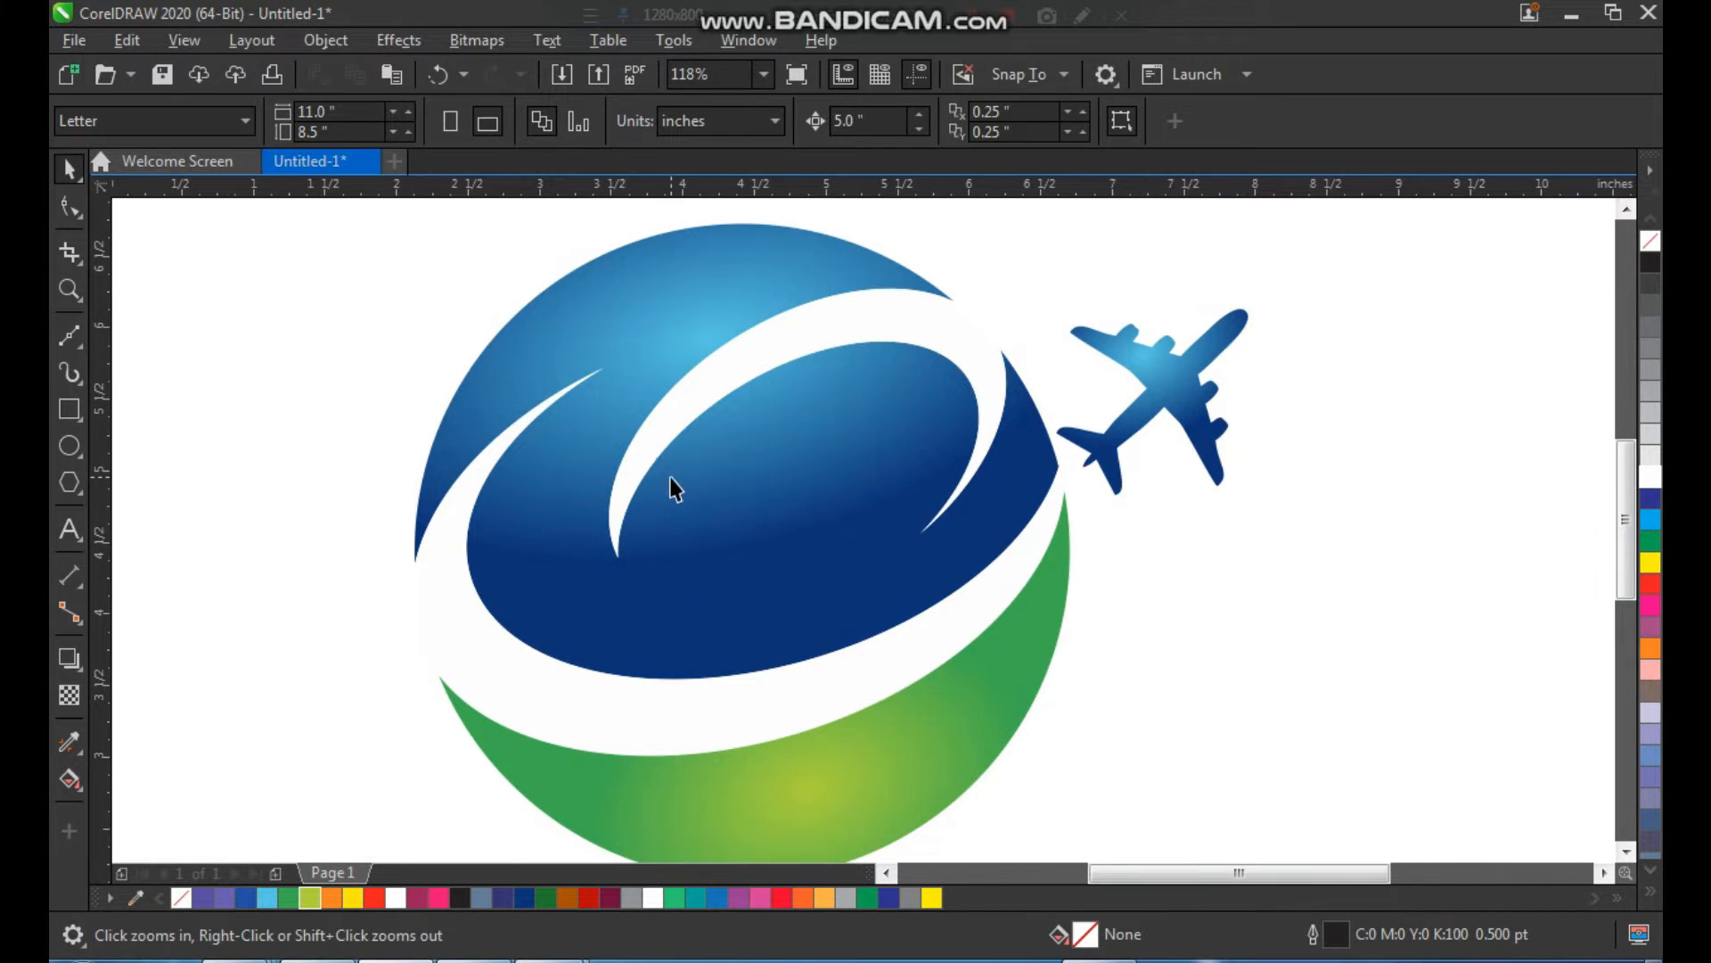
Draw a slanted straight Bézier path about 2.08 by 0.83 inches across the upper blue area, doubled back to its start.
drag(439, 216, 950, 519)
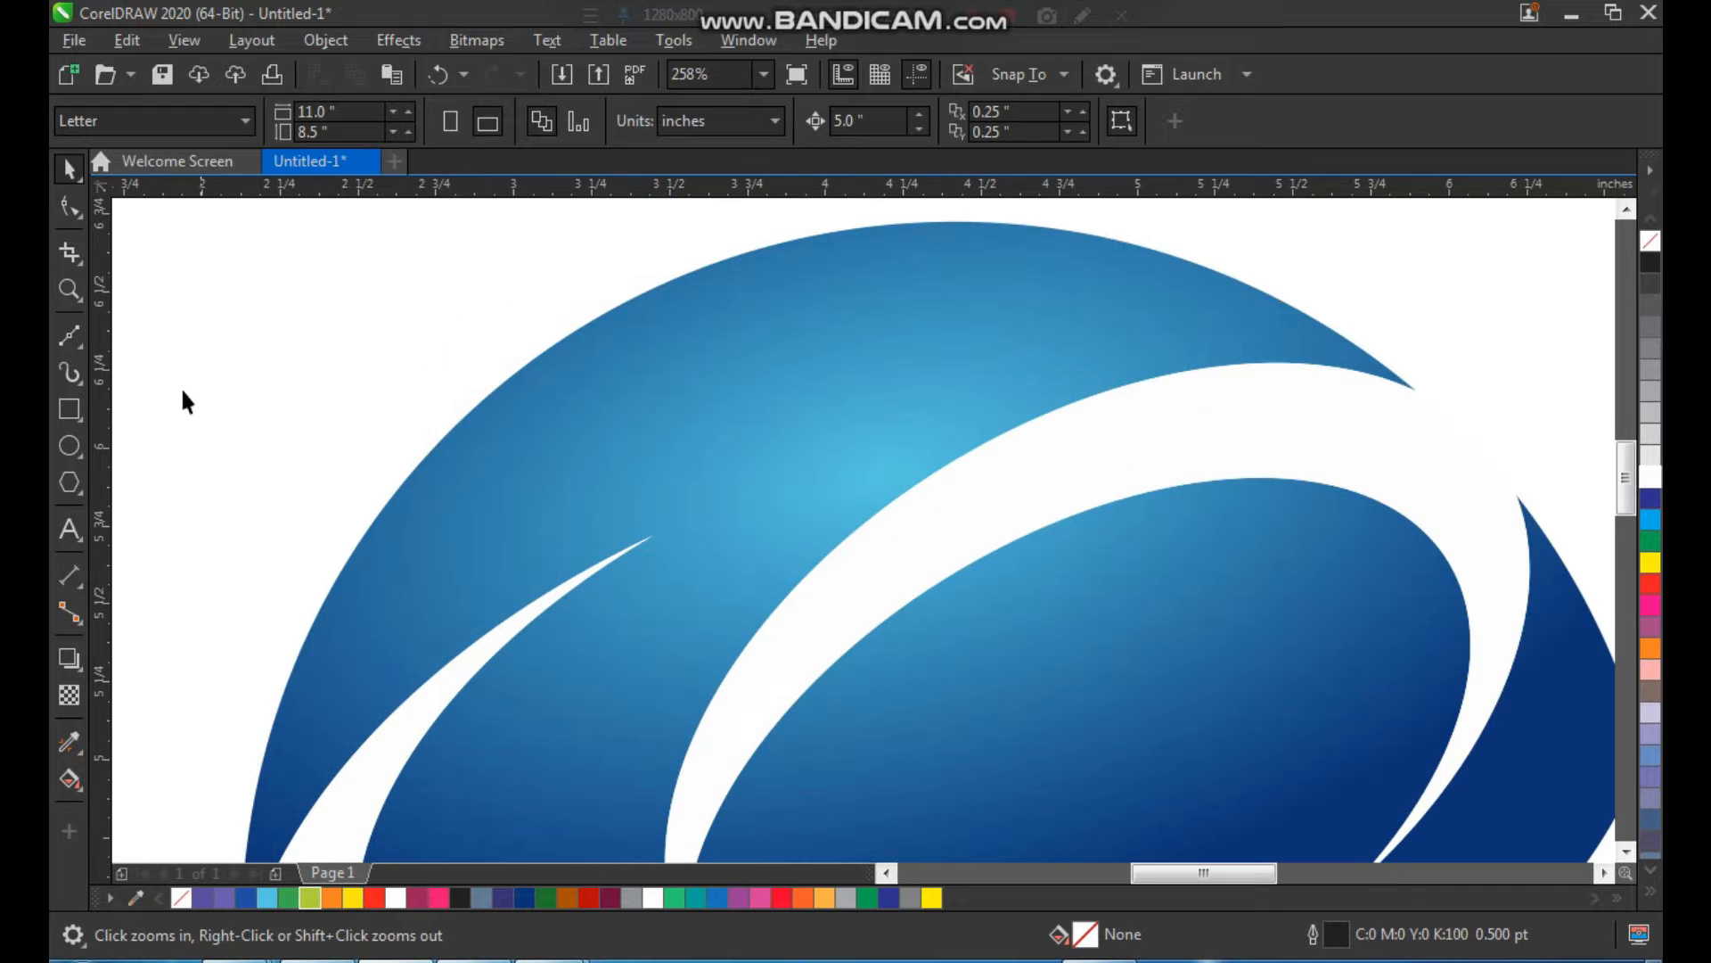
click(71, 336)
click(426, 531)
click(1073, 273)
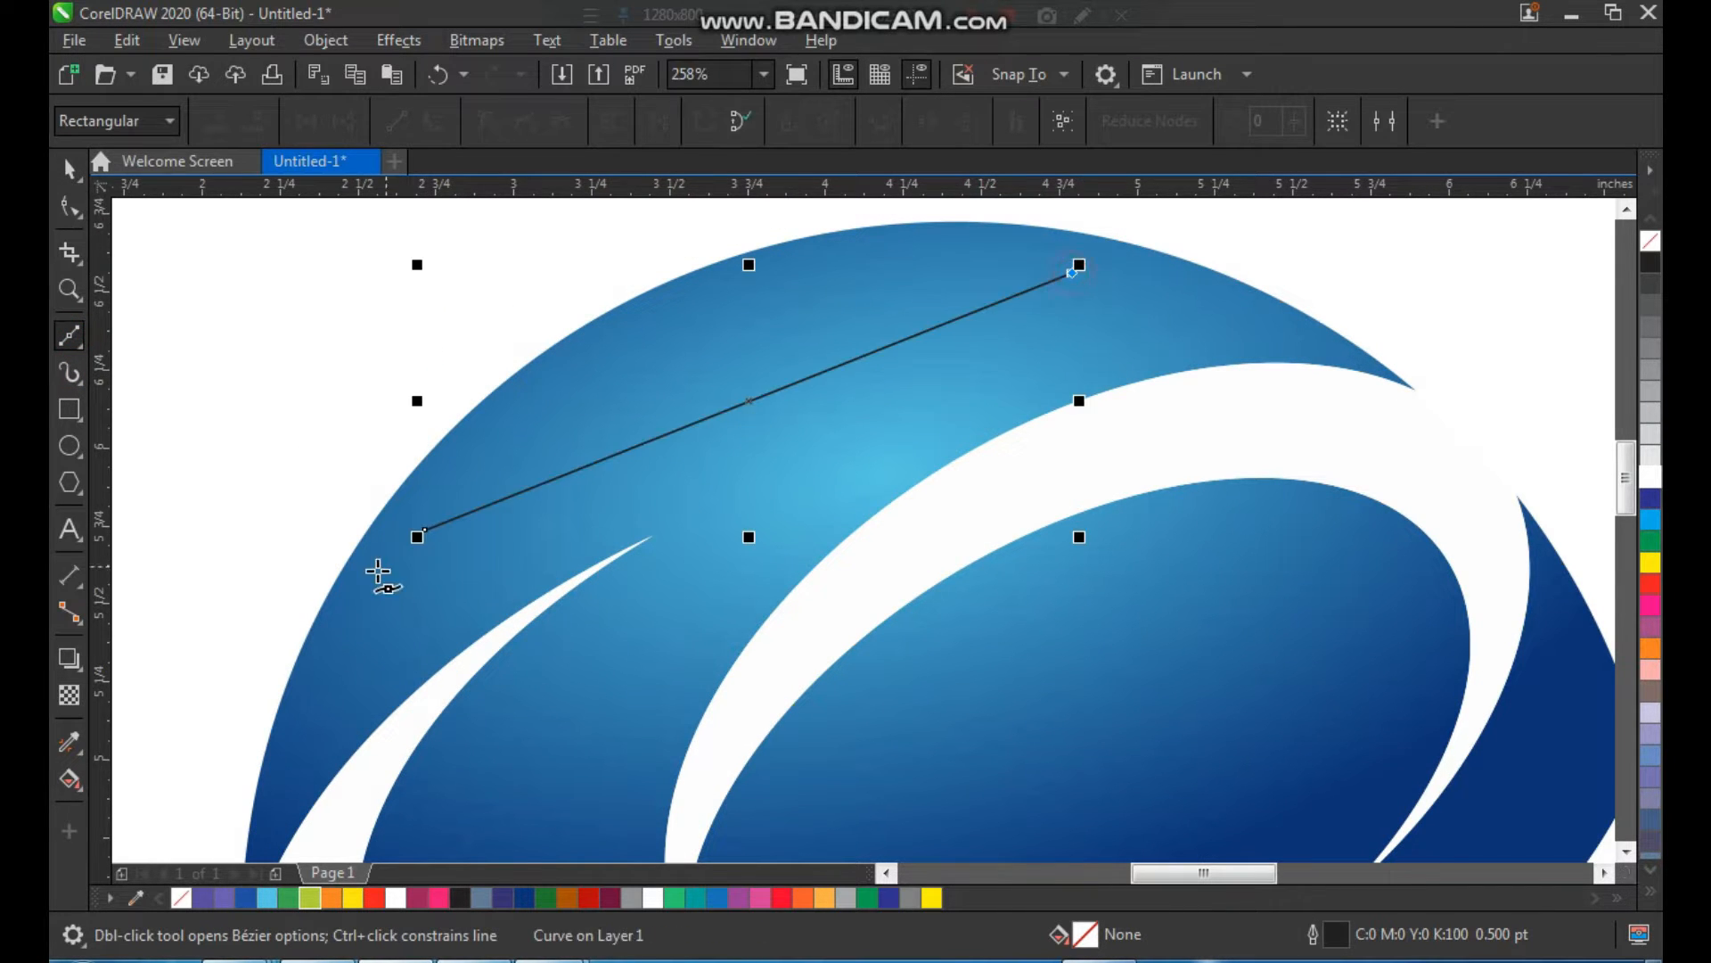
Convert the path's segments to curves and bend both upward into a thin crescent following the globe's upper edge.
key(F10)
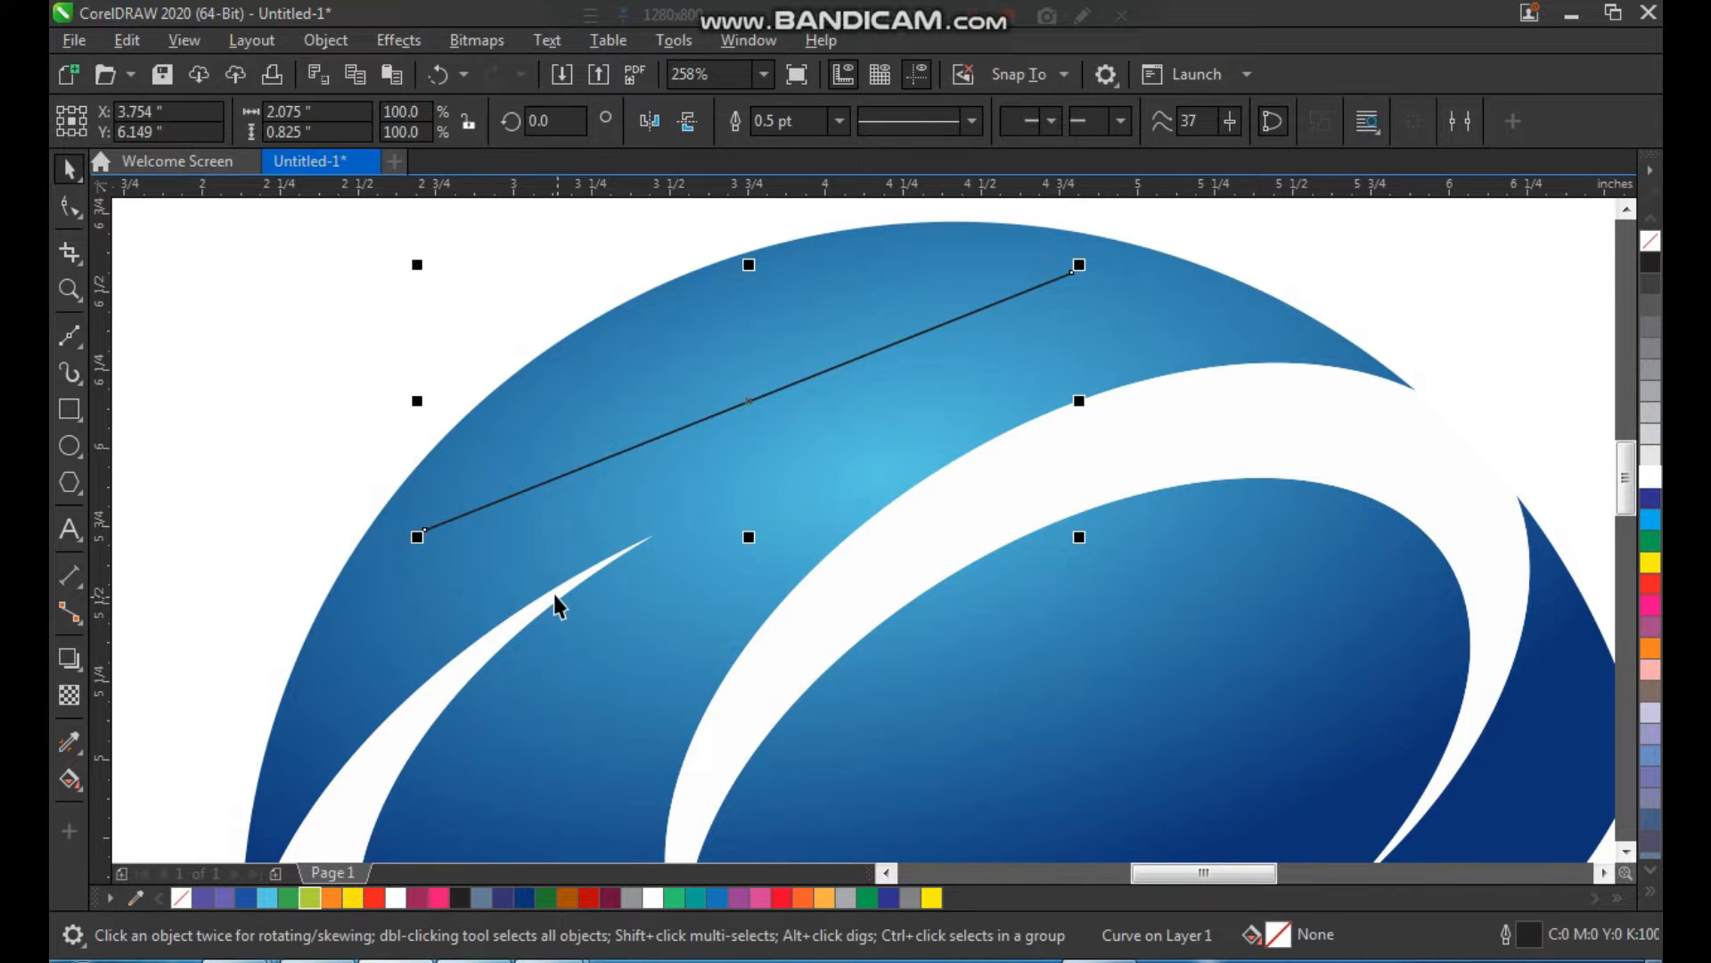
drag(1116, 250, 1116, 250)
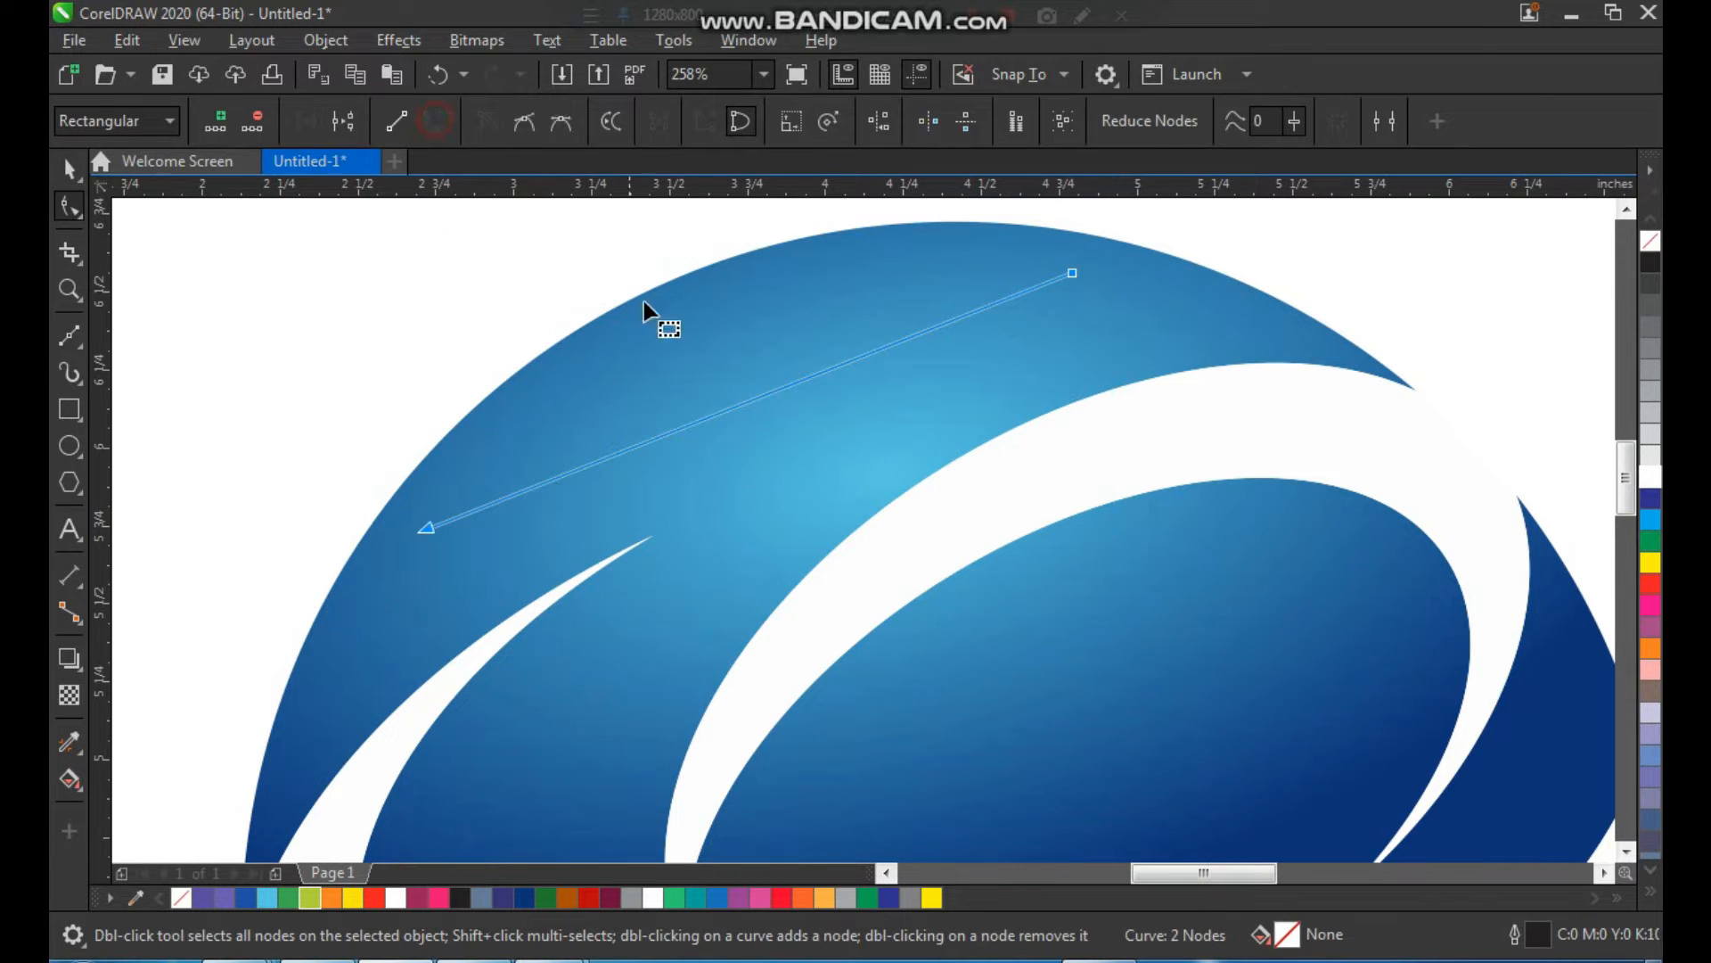
drag(759, 406, 718, 324)
drag(749, 406, 729, 352)
key(space)
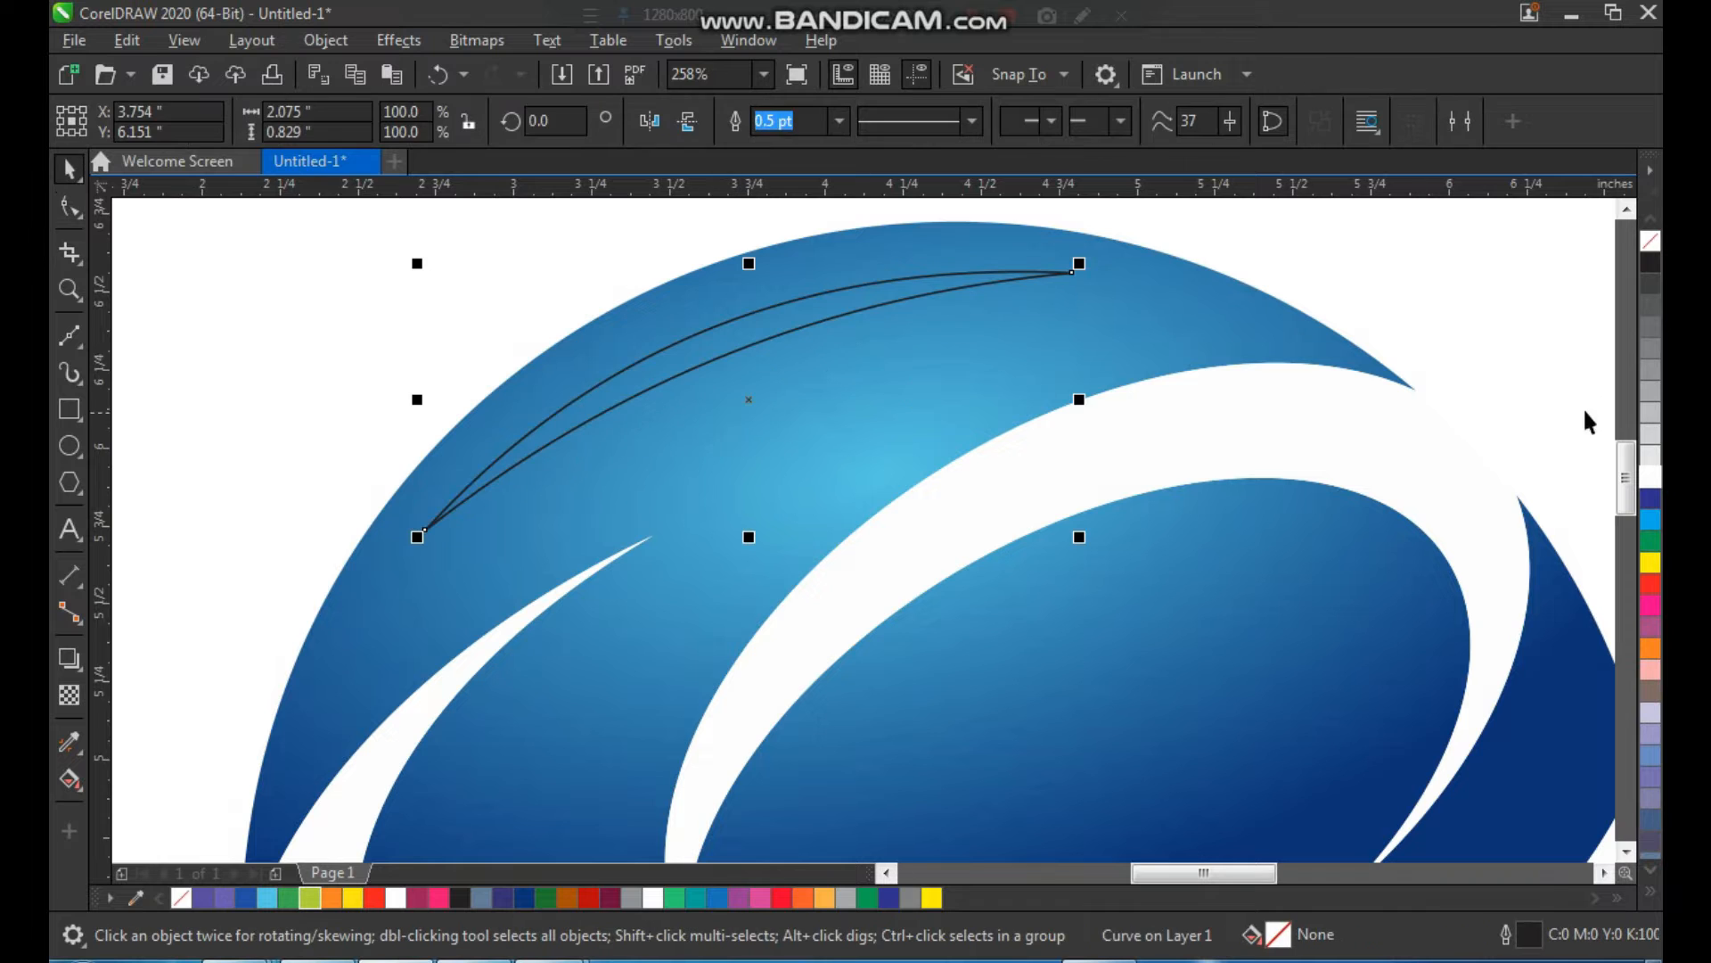
Fill the thin crescent with white.
key(F3)
key(F2)
drag(839, 336, 1252, 616)
click(1650, 478)
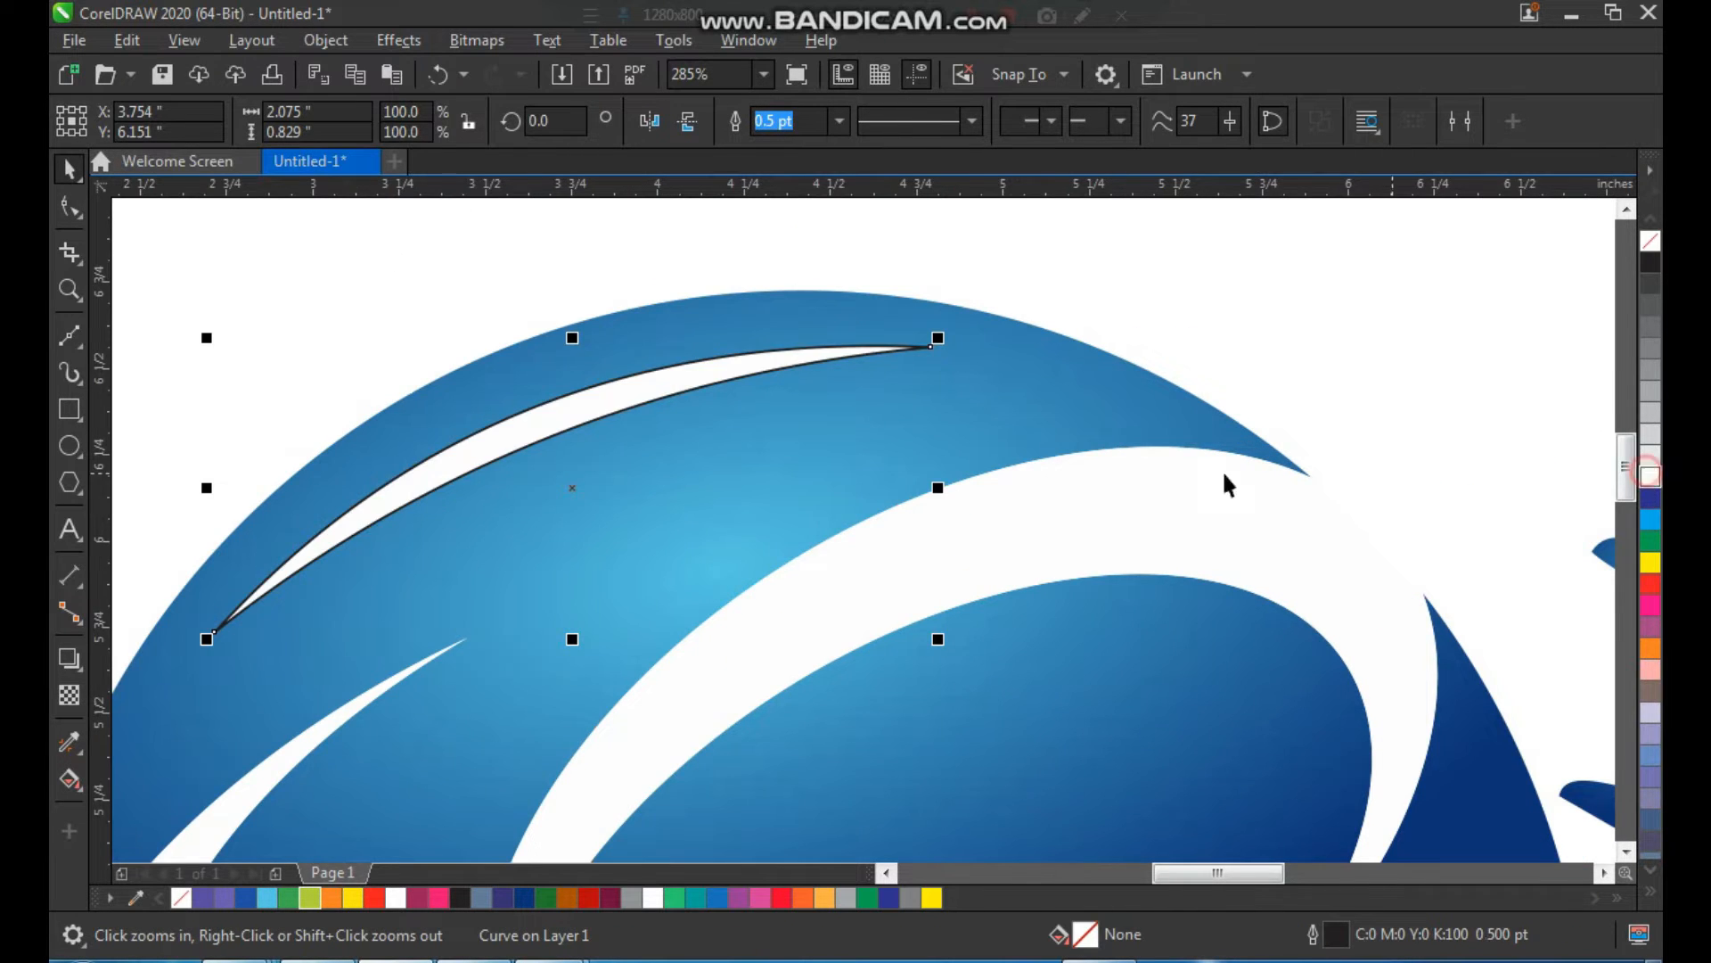
Fill the thin crescent with light blue (#59C8E6) and remove its outline.
key(F3)
key(F2)
drag(981, 646, 981, 647)
click(726, 355)
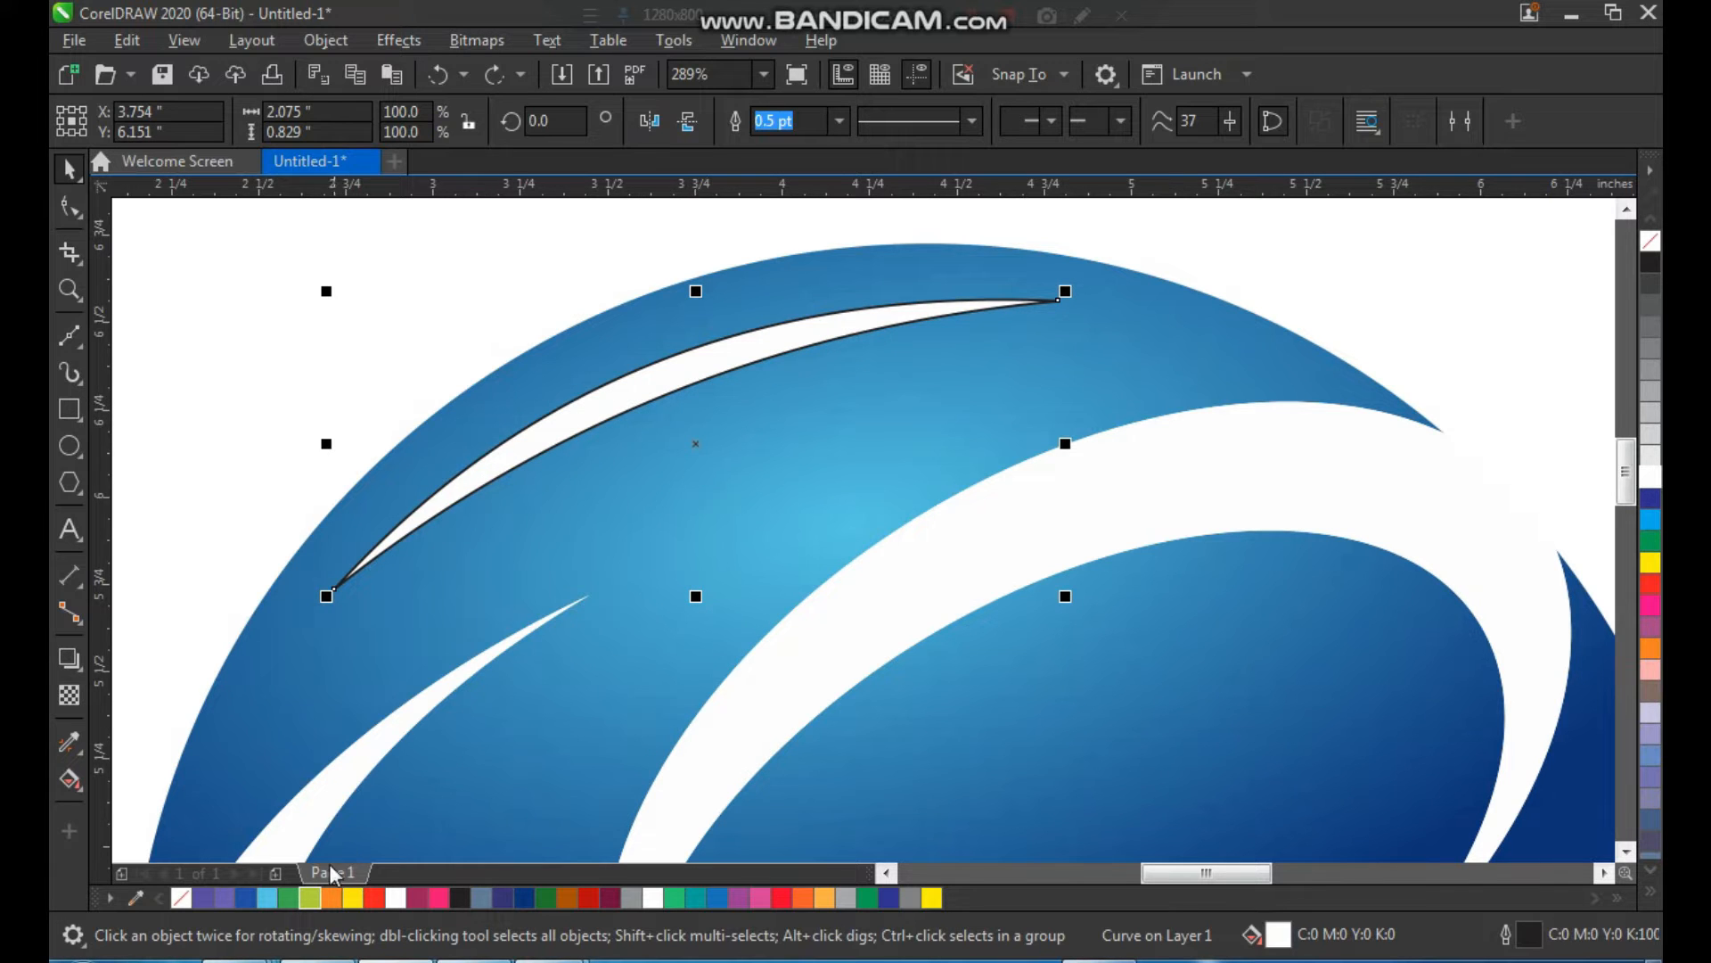
click(266, 898)
key(F2)
drag(558, 279, 914, 727)
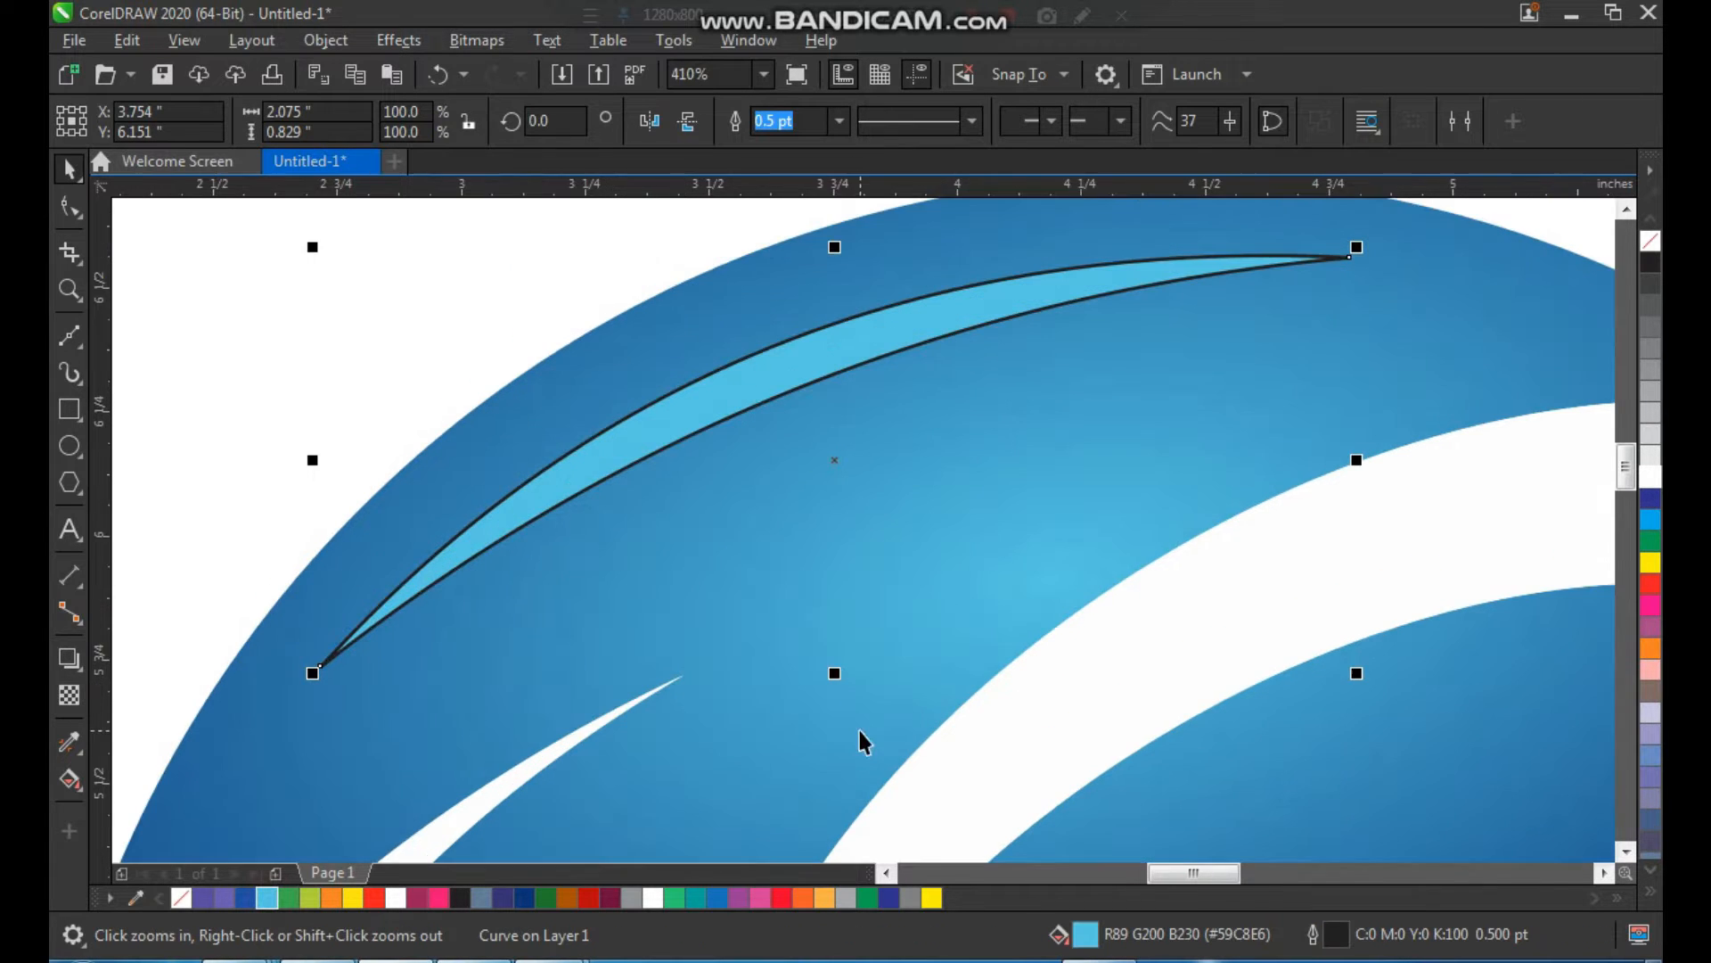
key(F3)
key(F2)
drag(933, 565, 1079, 662)
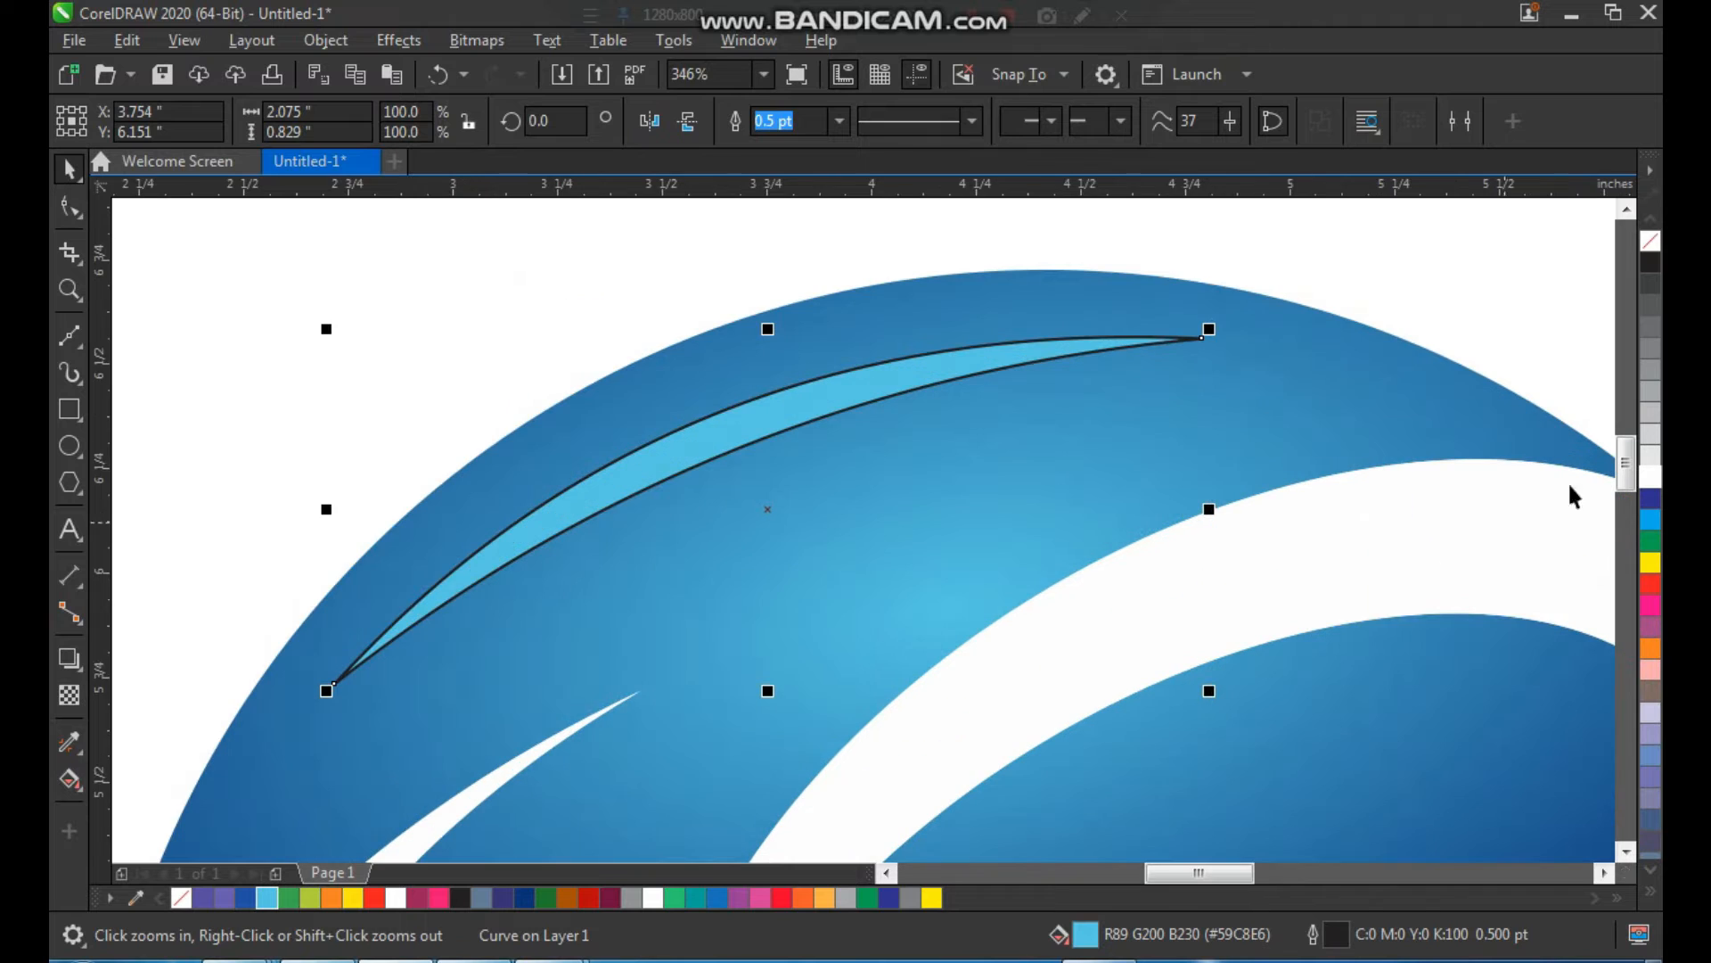
right_click(1651, 240)
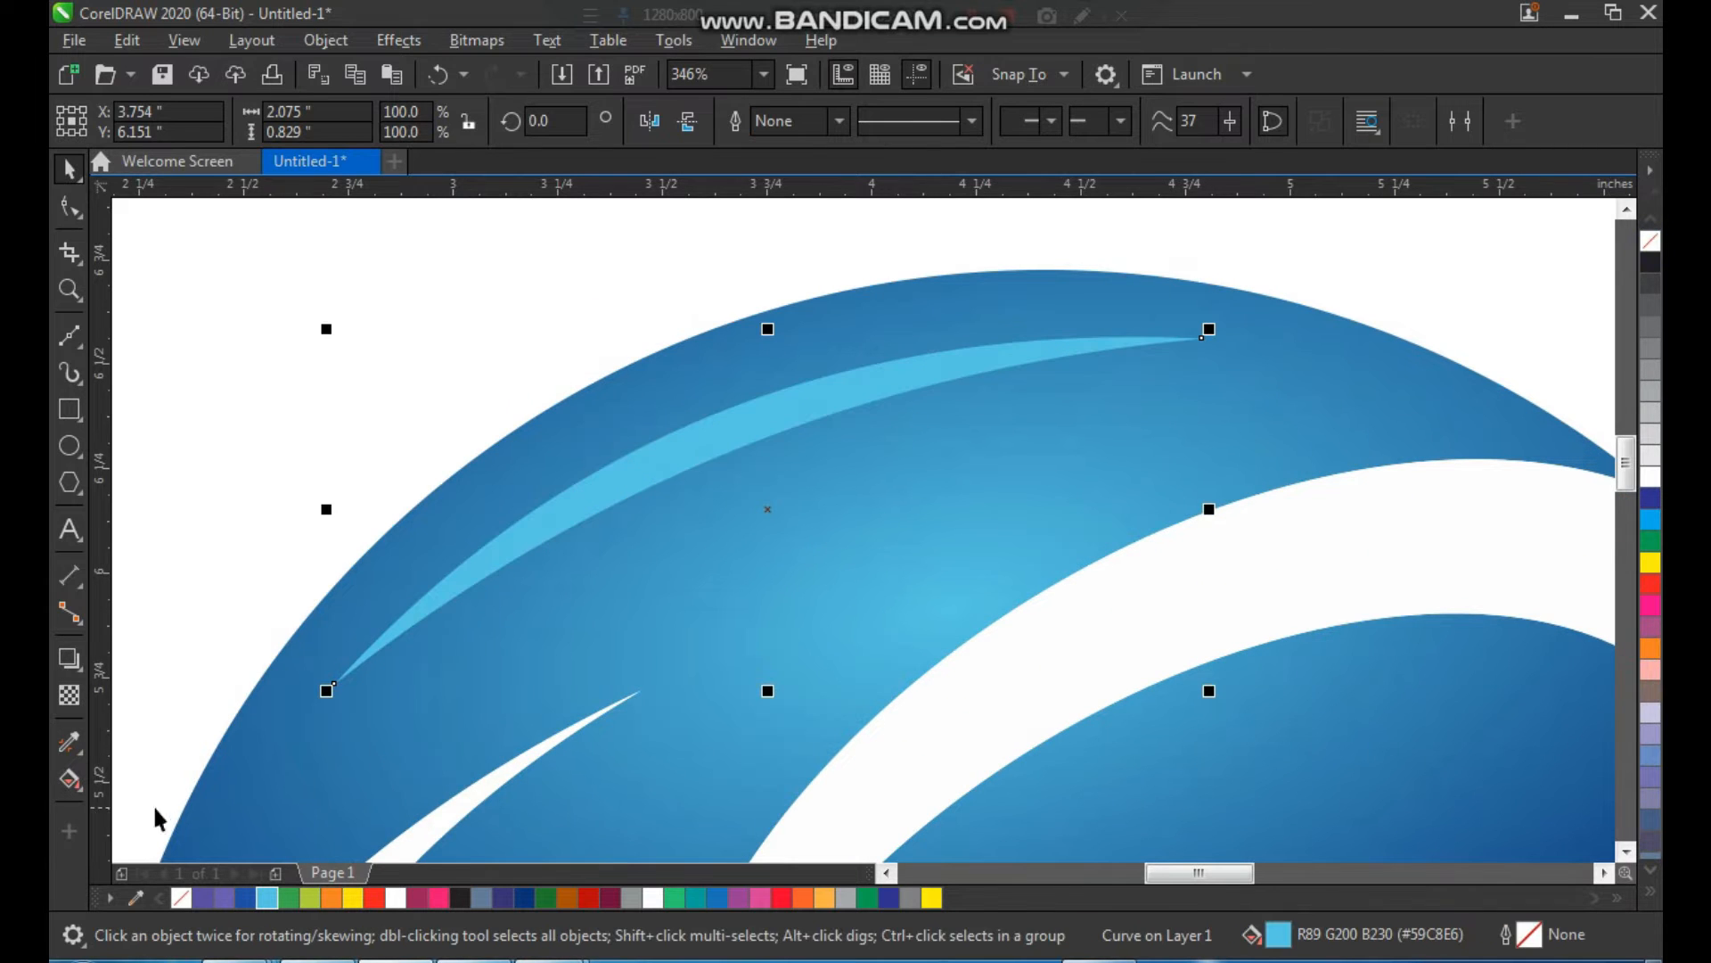
Apply an elliptical fountain fill to the thin crescent, white at its middle fading to light blue at both ends.
click(74, 785)
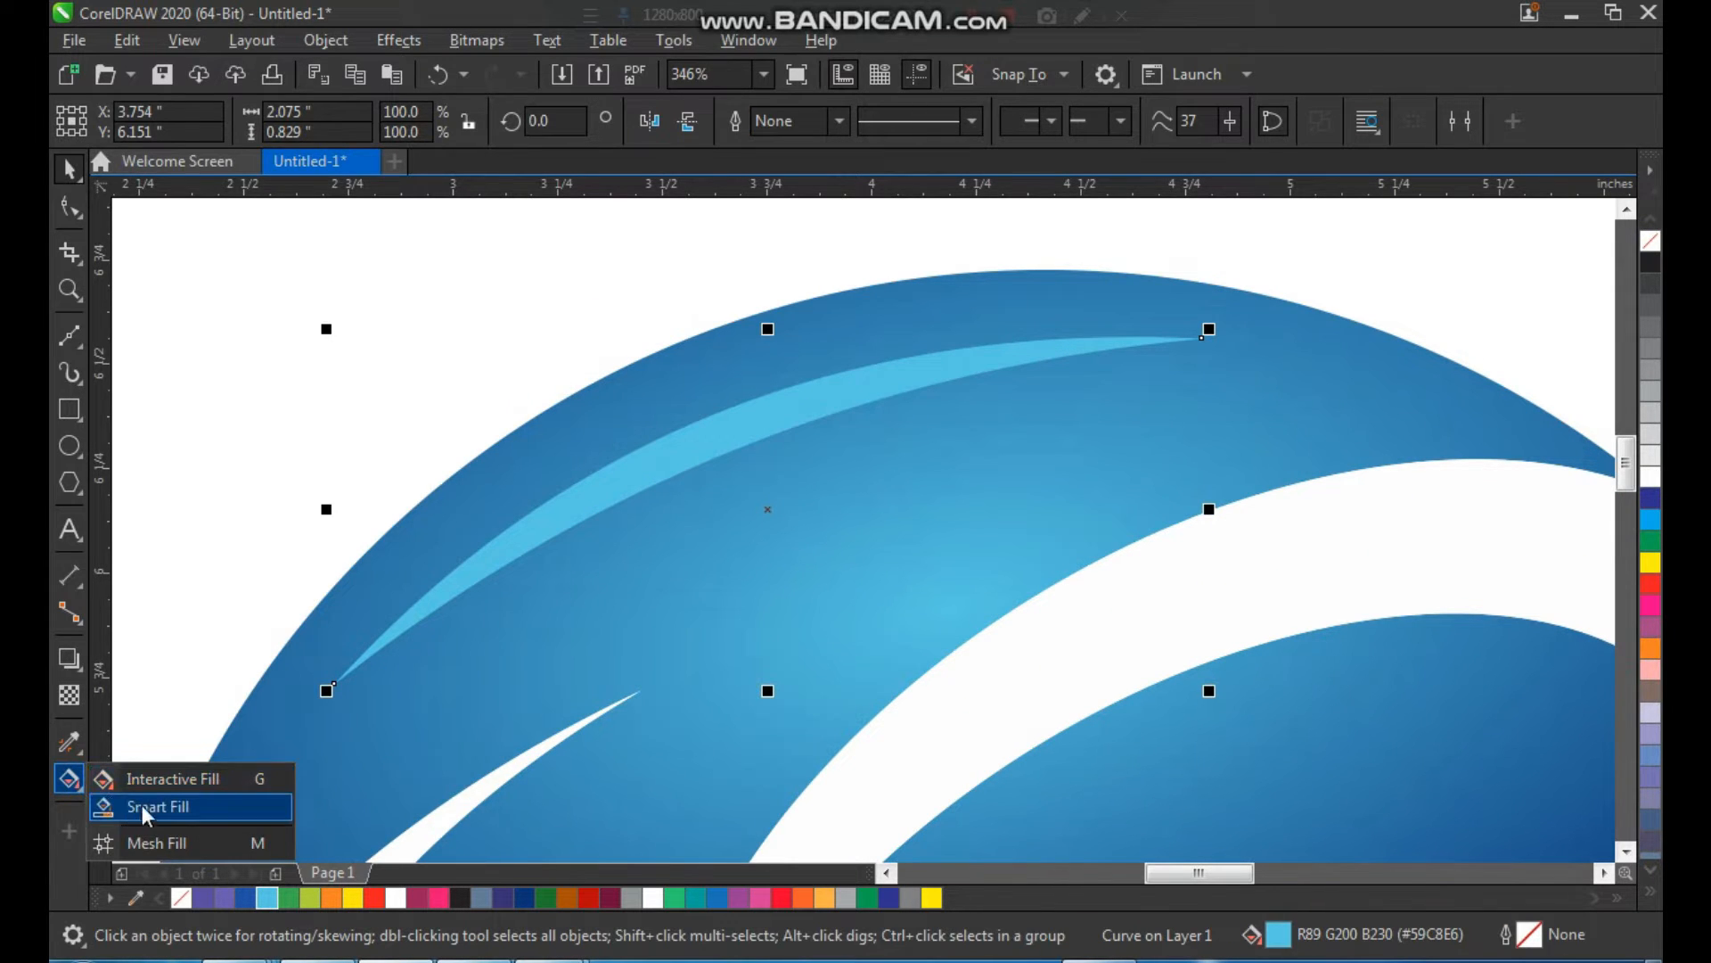
click(134, 778)
drag(657, 462, 922, 375)
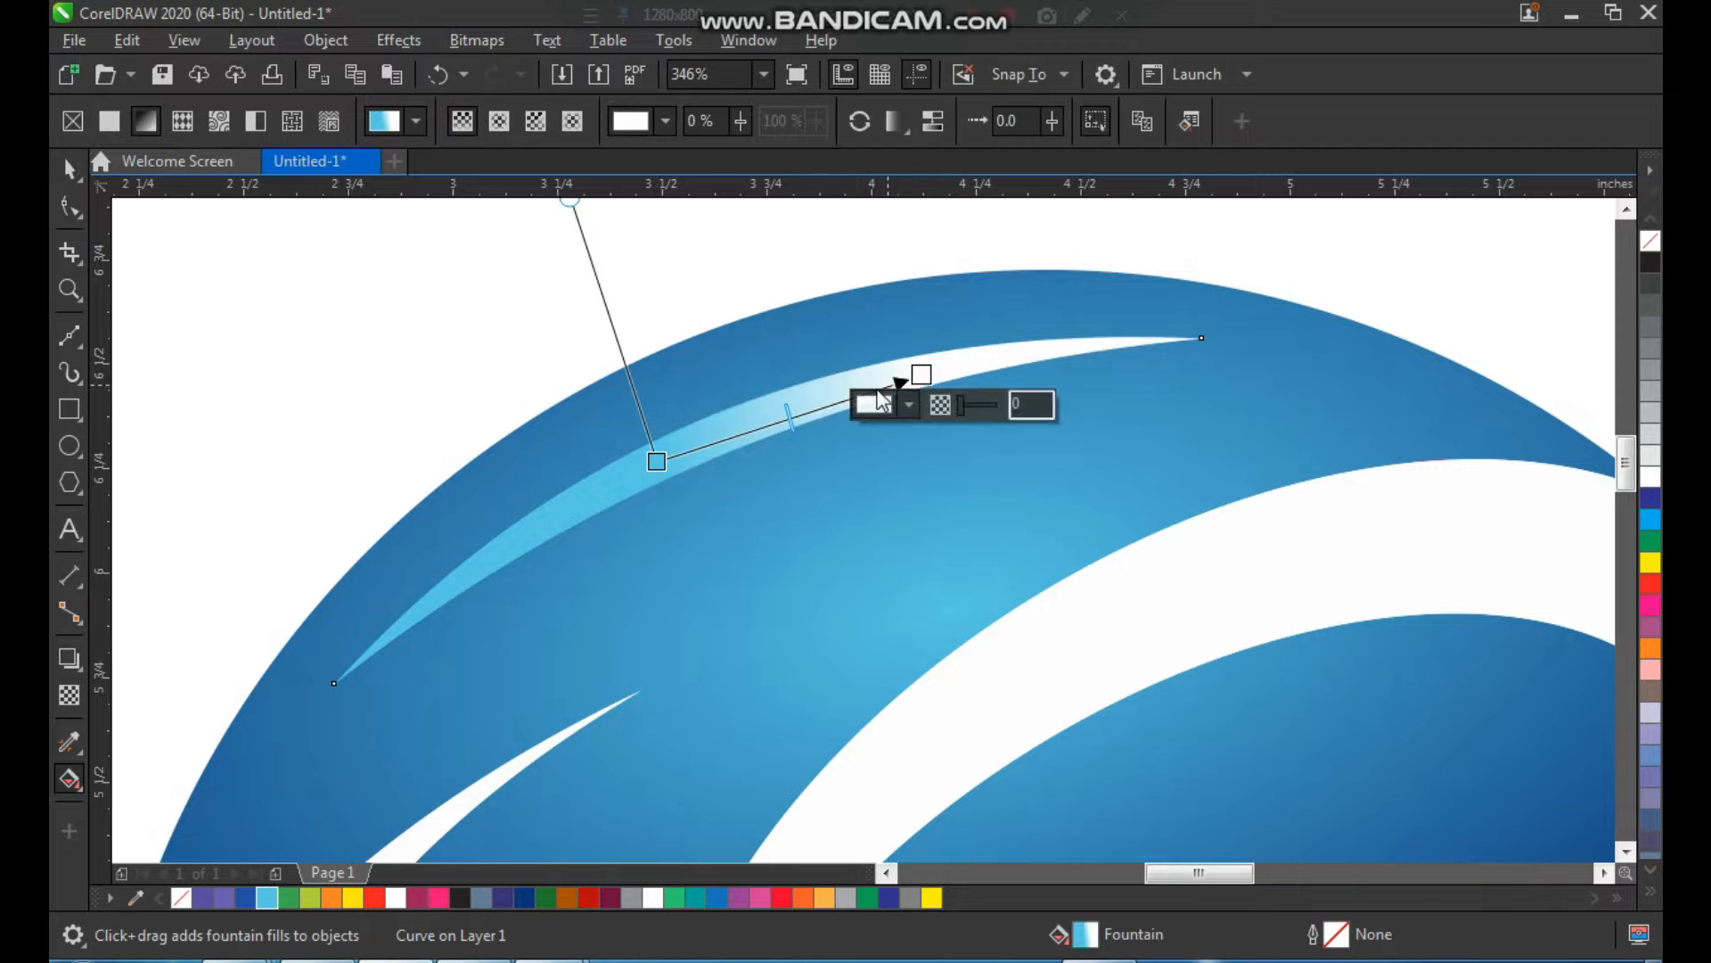
click(500, 120)
drag(787, 419, 739, 432)
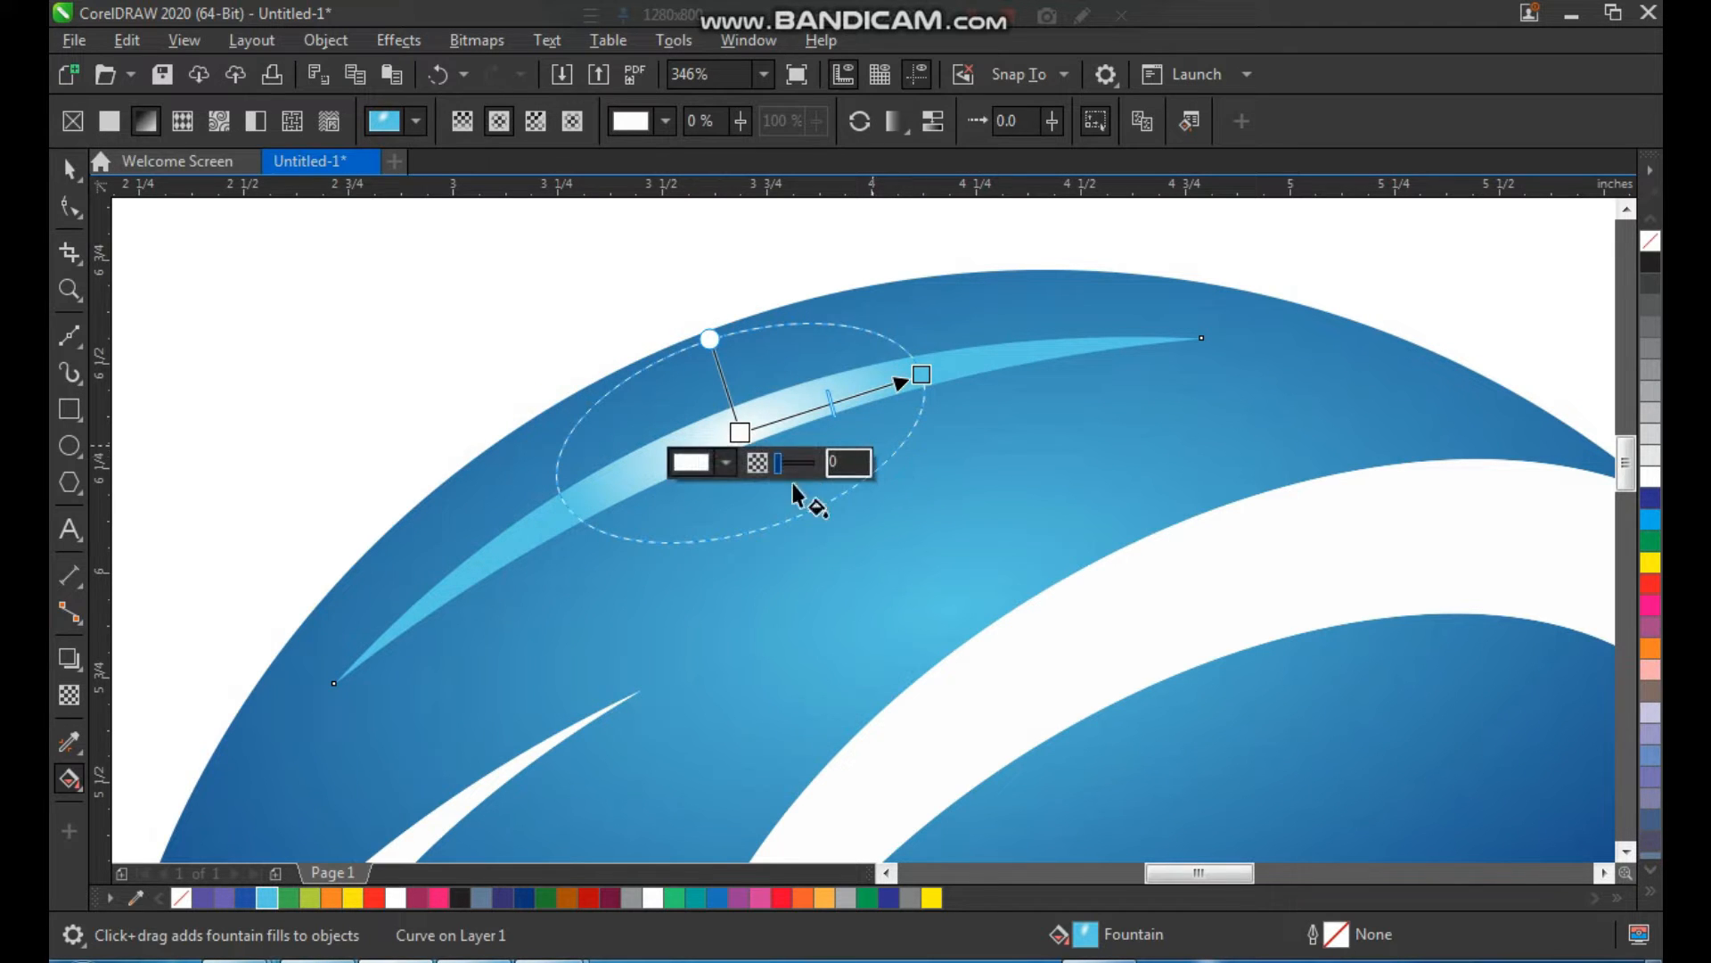
key(space)
click(549, 282)
Duplicate the blue highlight crescent onto the green lower part of the globe.
key(F3)
key(F3)
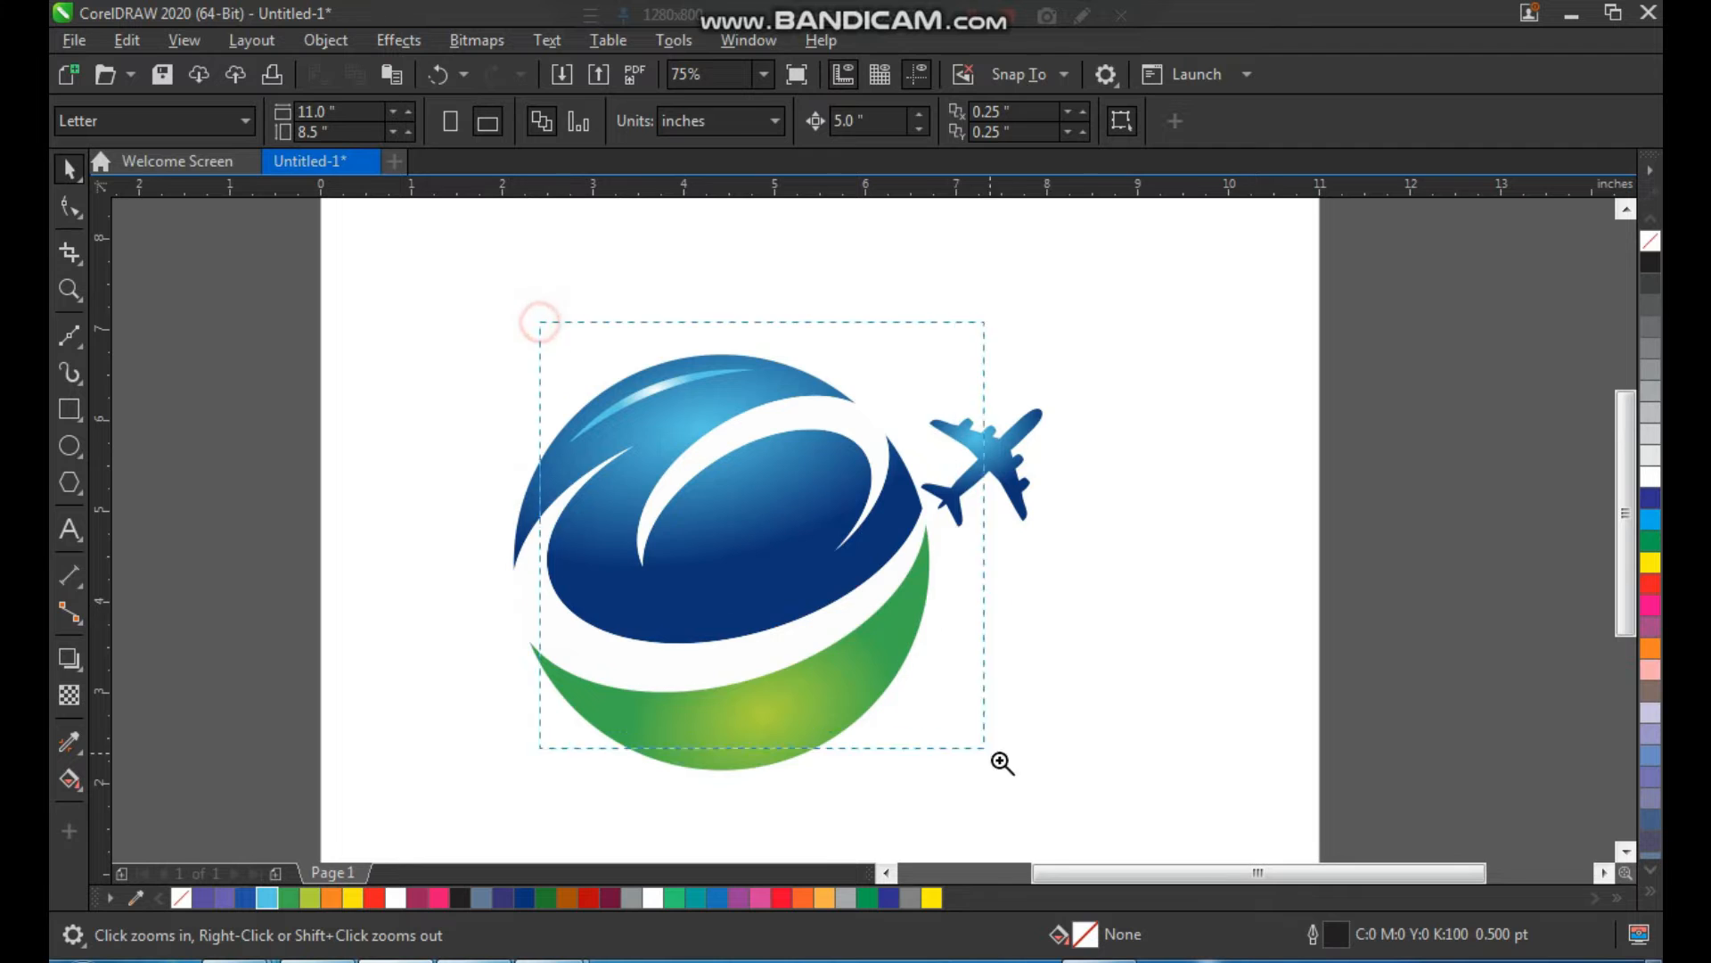
drag(980, 747, 1003, 760)
drag(690, 298, 948, 724)
right_click(948, 724)
click(947, 724)
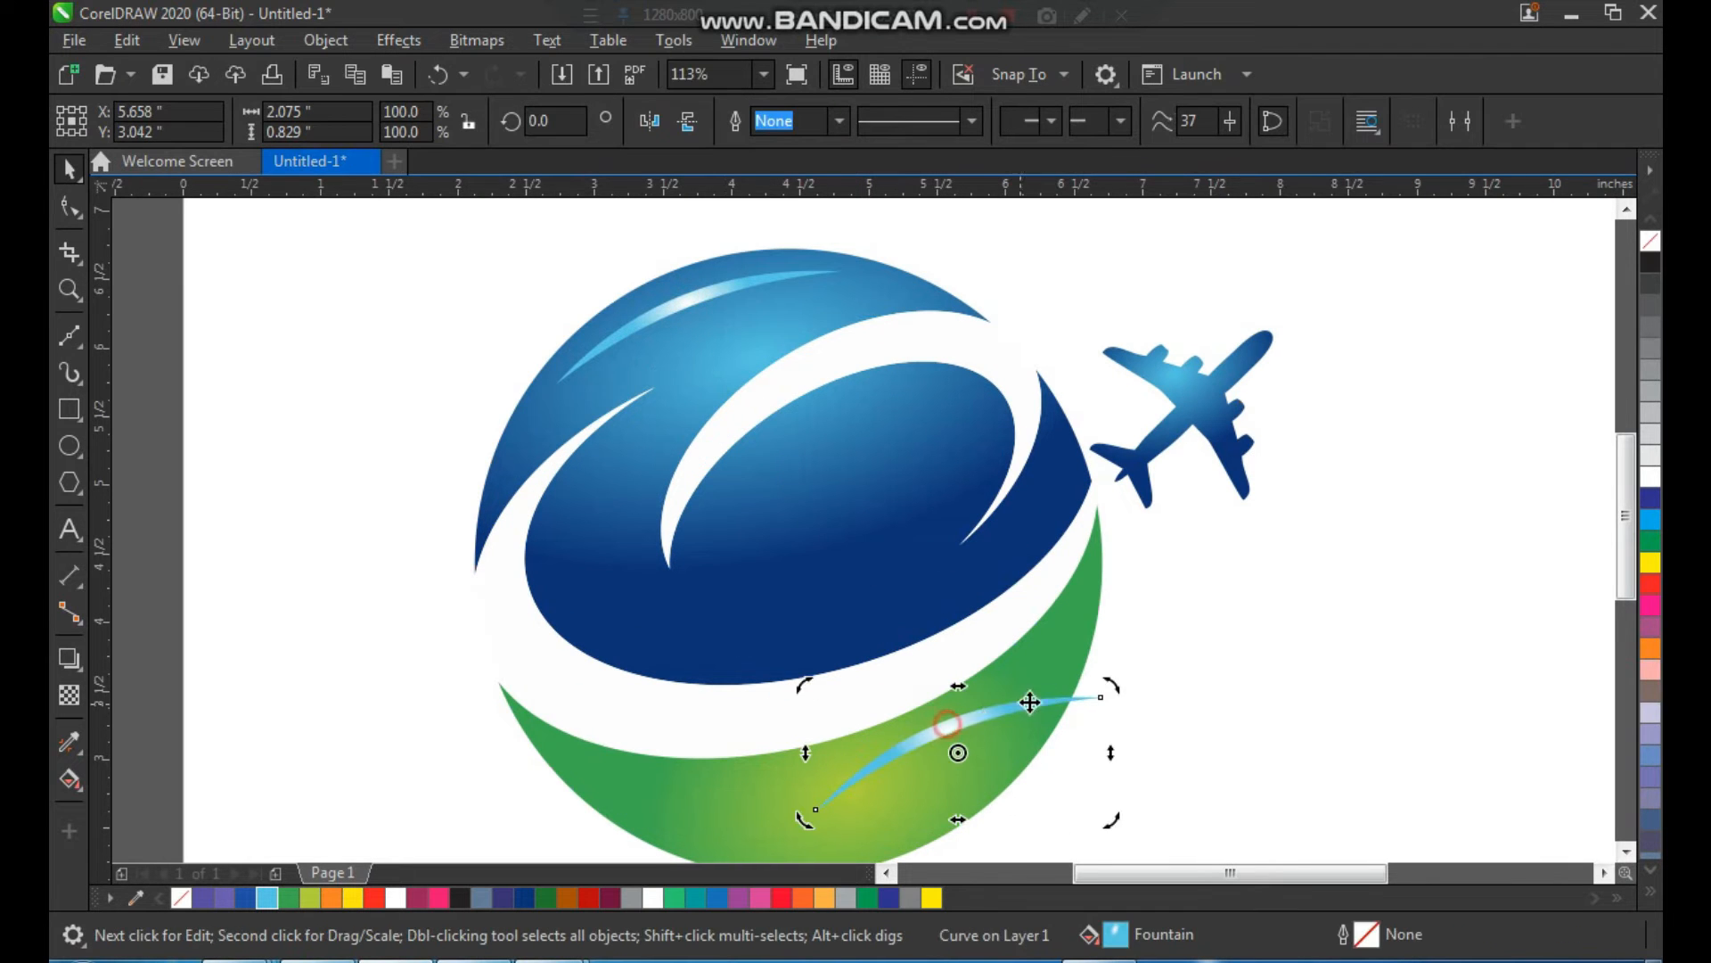
Rotate the copied highlight to about 176.55° and position it along the inside of the green area's lower edge.
drag(1106, 686, 1207, 604)
key(z)
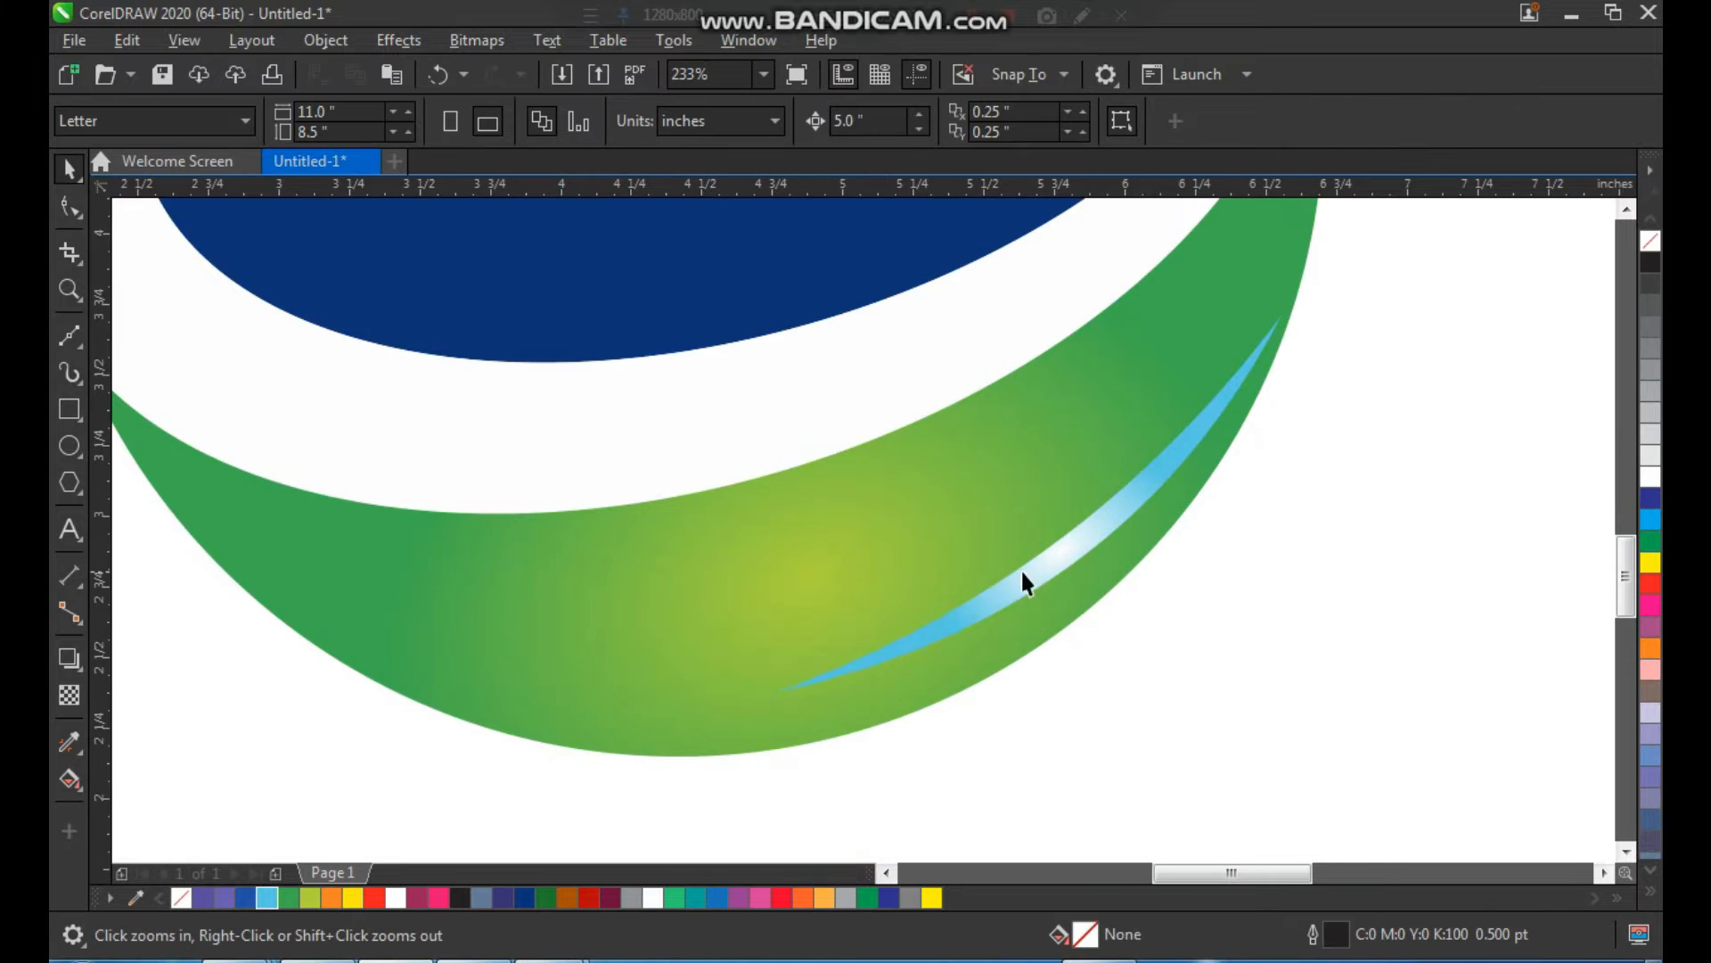
drag(965, 585, 873, 611)
click(874, 610)
drag(1105, 753, 1001, 790)
drag(925, 600, 917, 644)
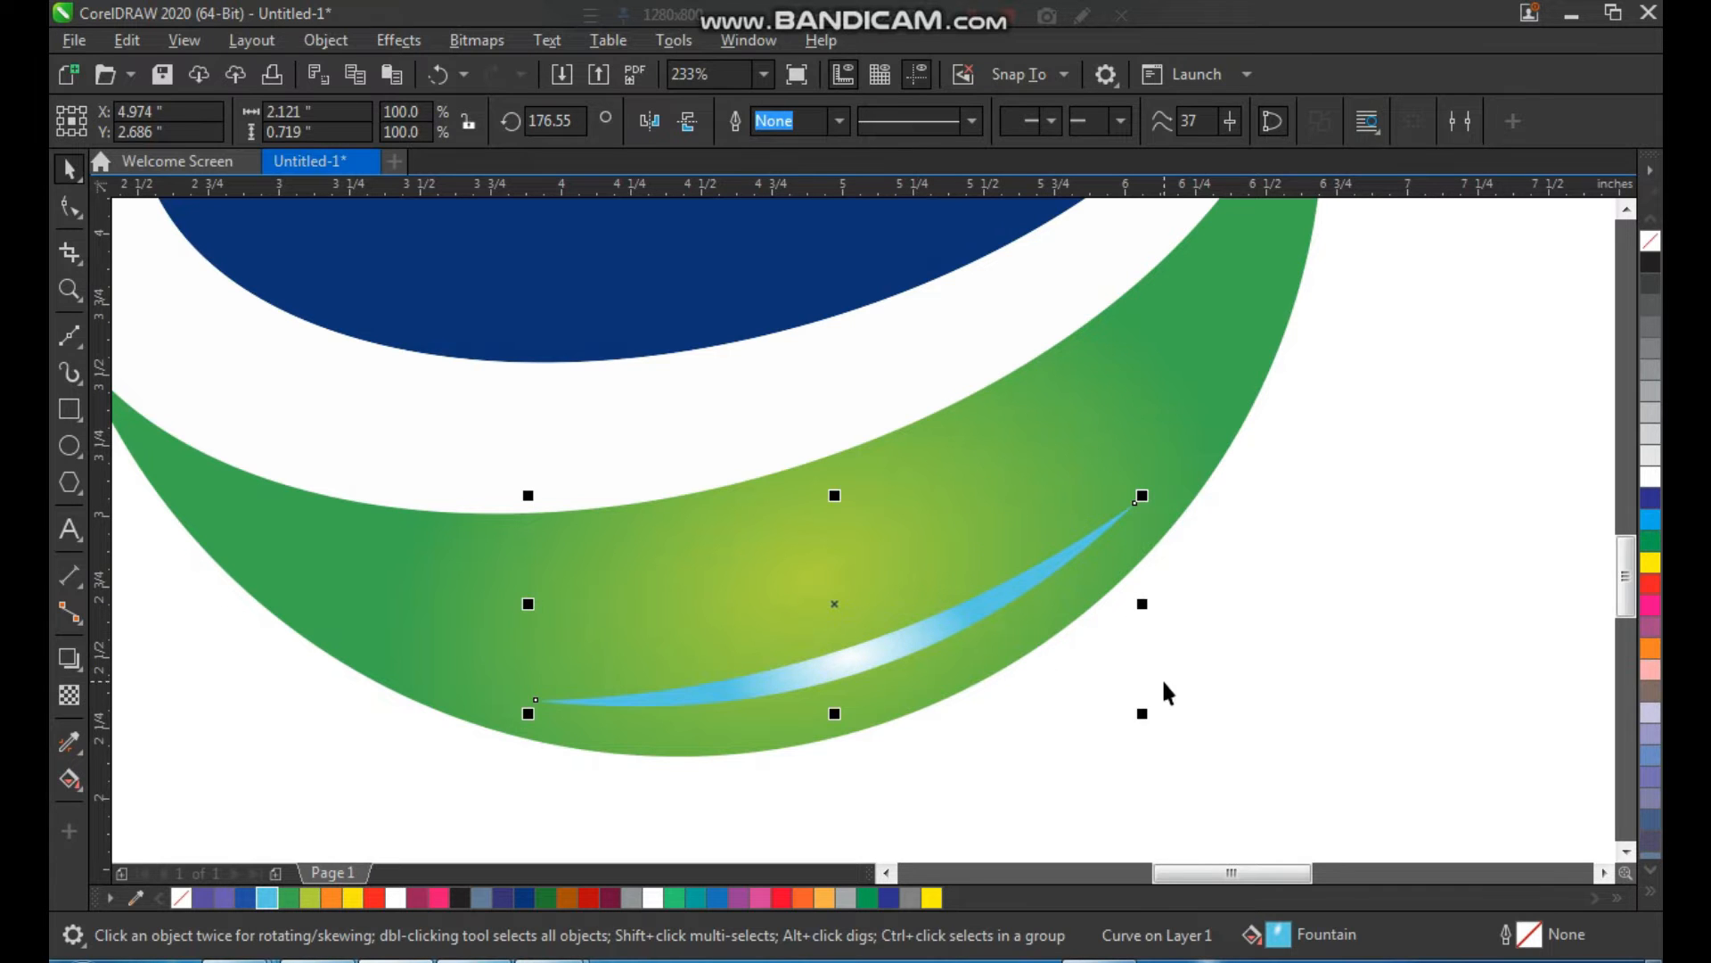
click(1163, 678)
key(F2)
drag(500, 774, 500, 774)
mouse_move(943, 611)
mouse_down()
mouse_move(918, 631)
mouse_move(942, 625)
mouse_up()
Recolor the copied highlight with an elliptical fountain fill, white at the middle fading to yellow-green (#AFD236).
click(319, 899)
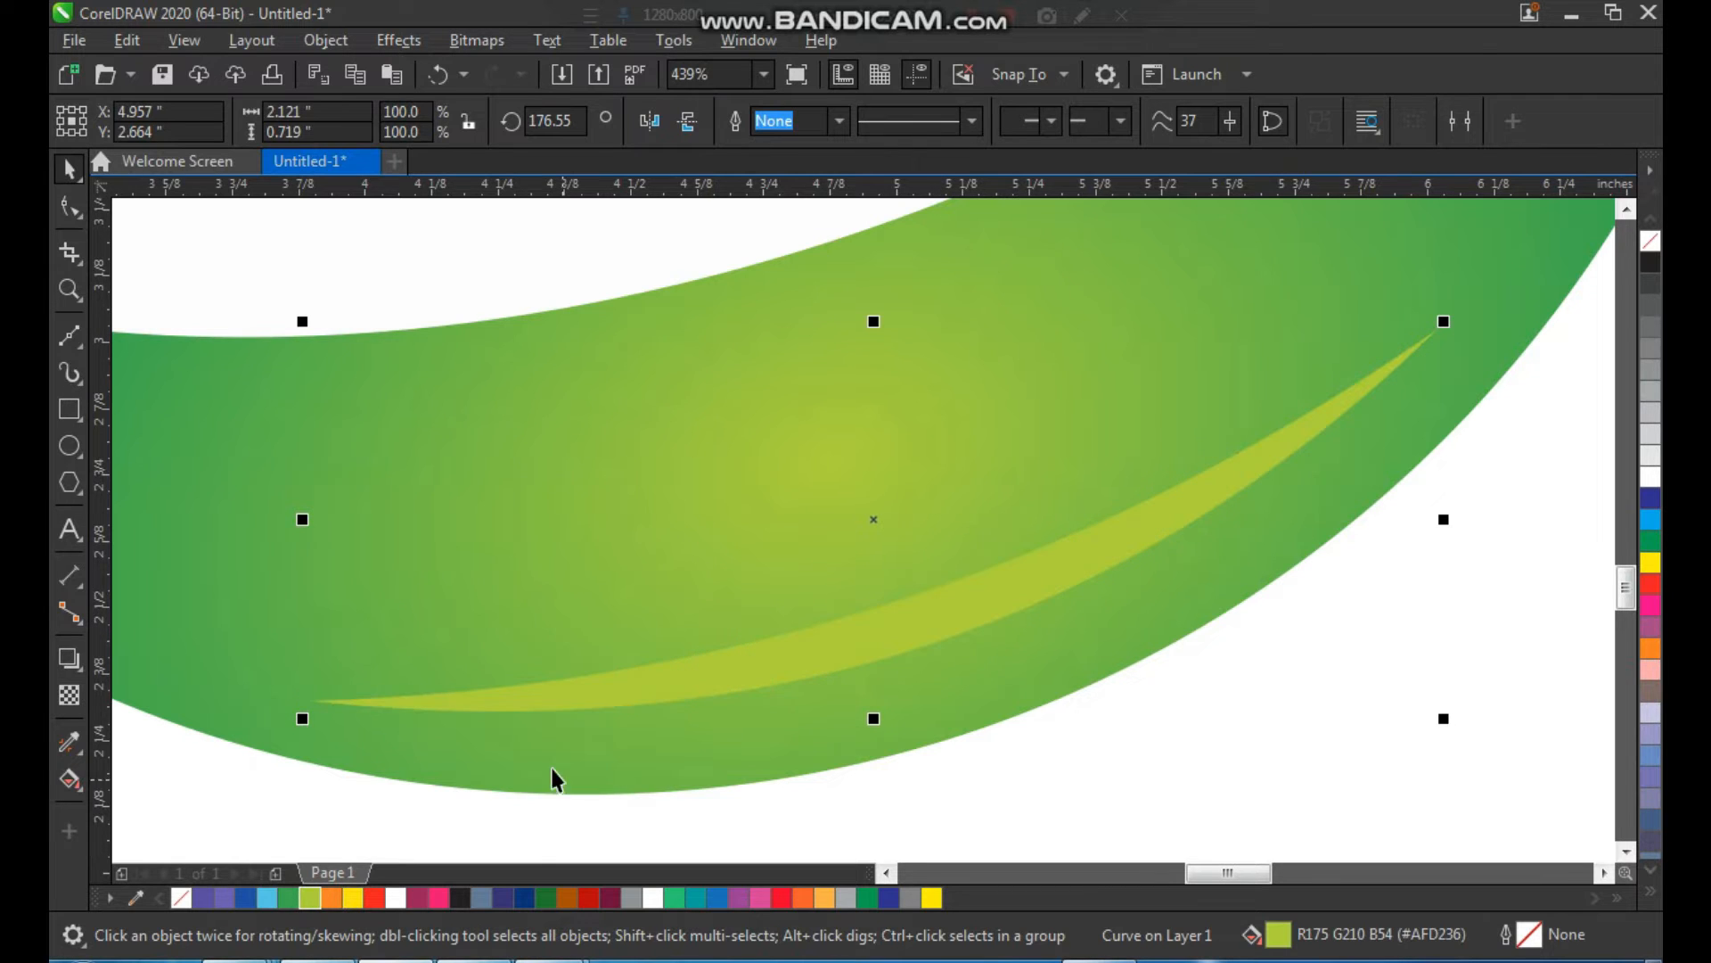
click(77, 784)
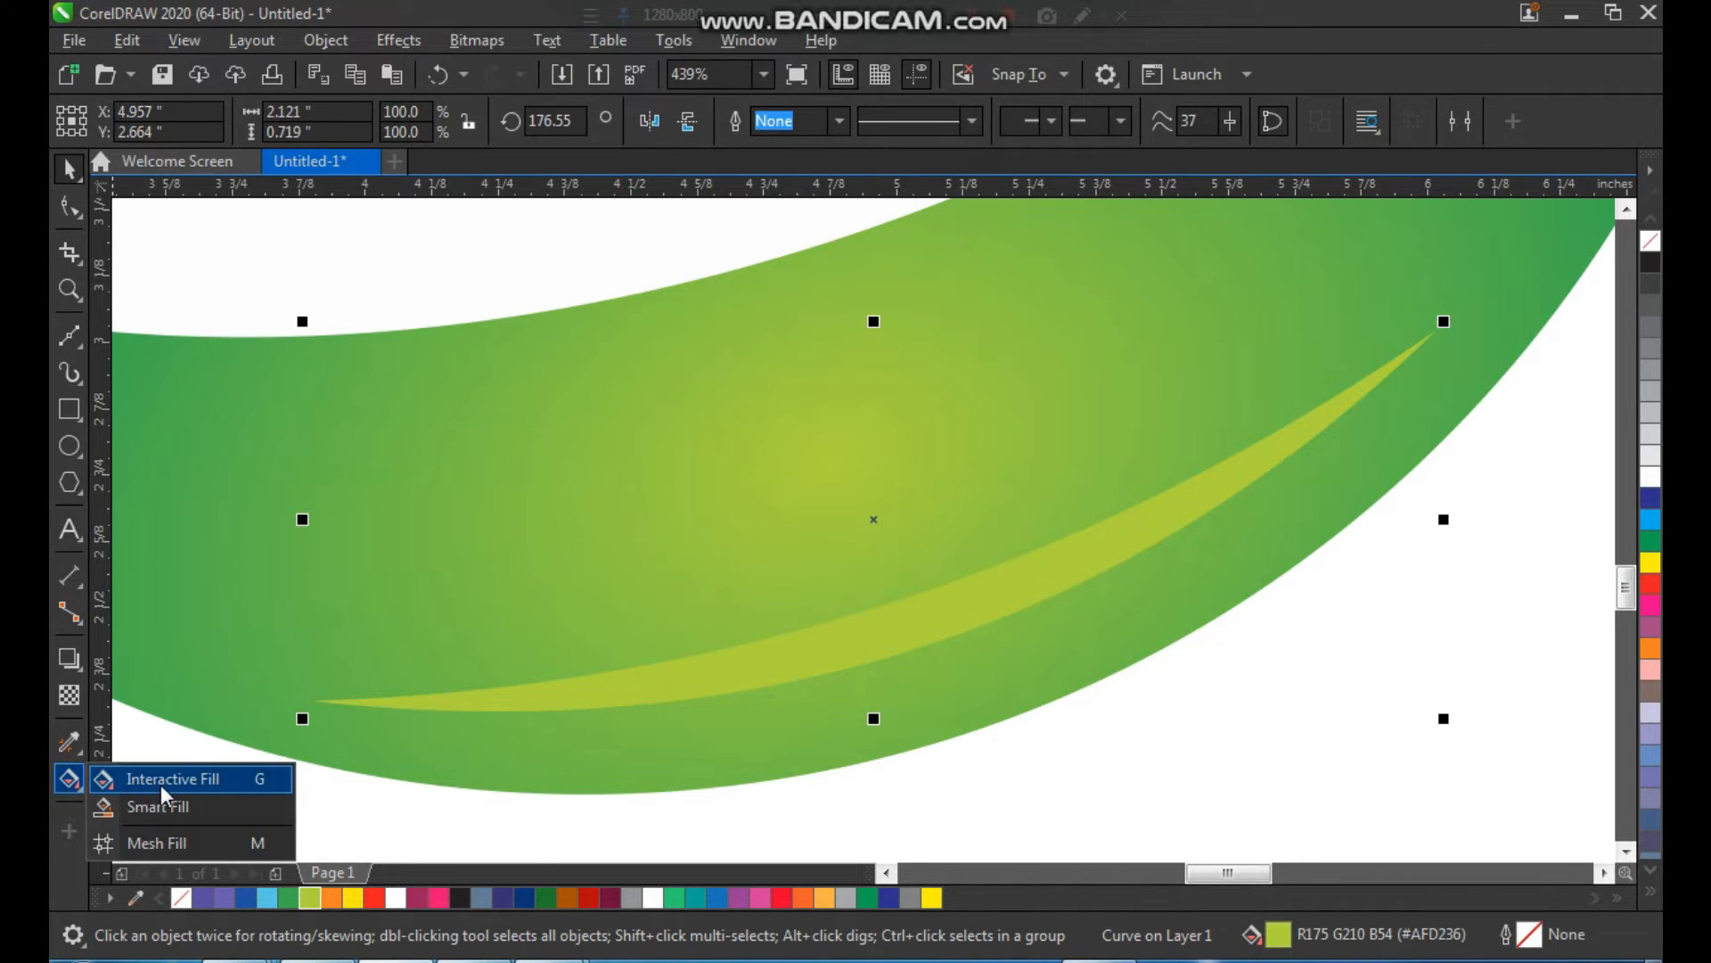
click(152, 775)
drag(873, 640, 1034, 588)
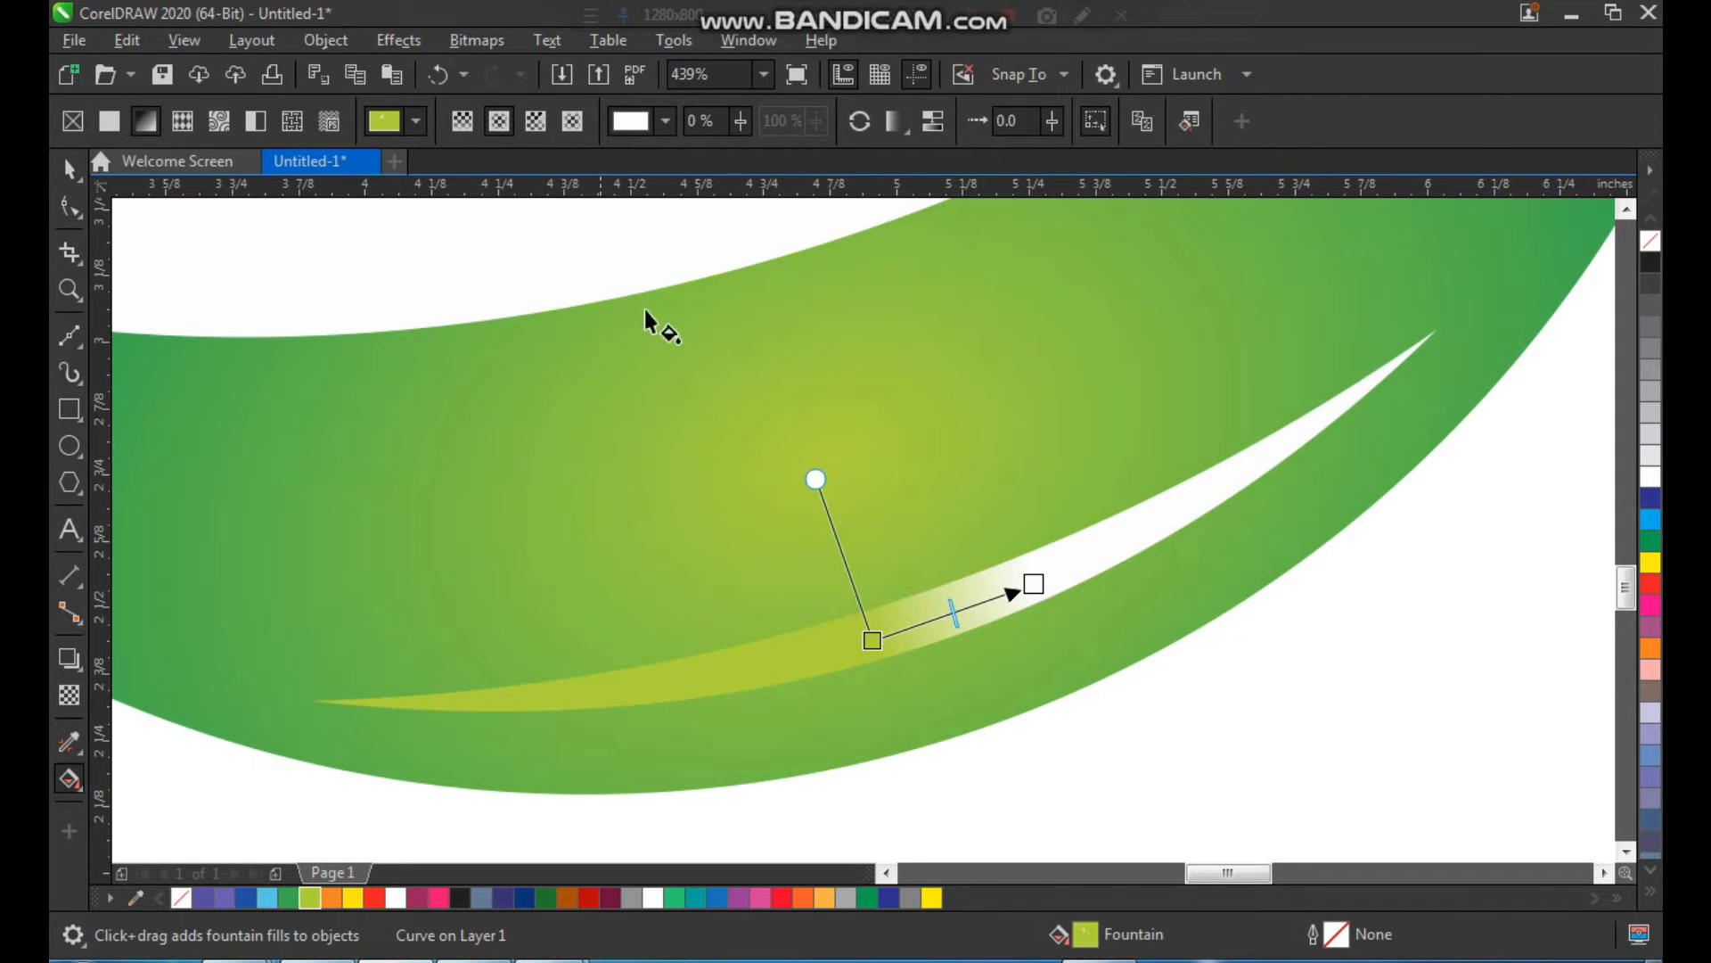
key(space)
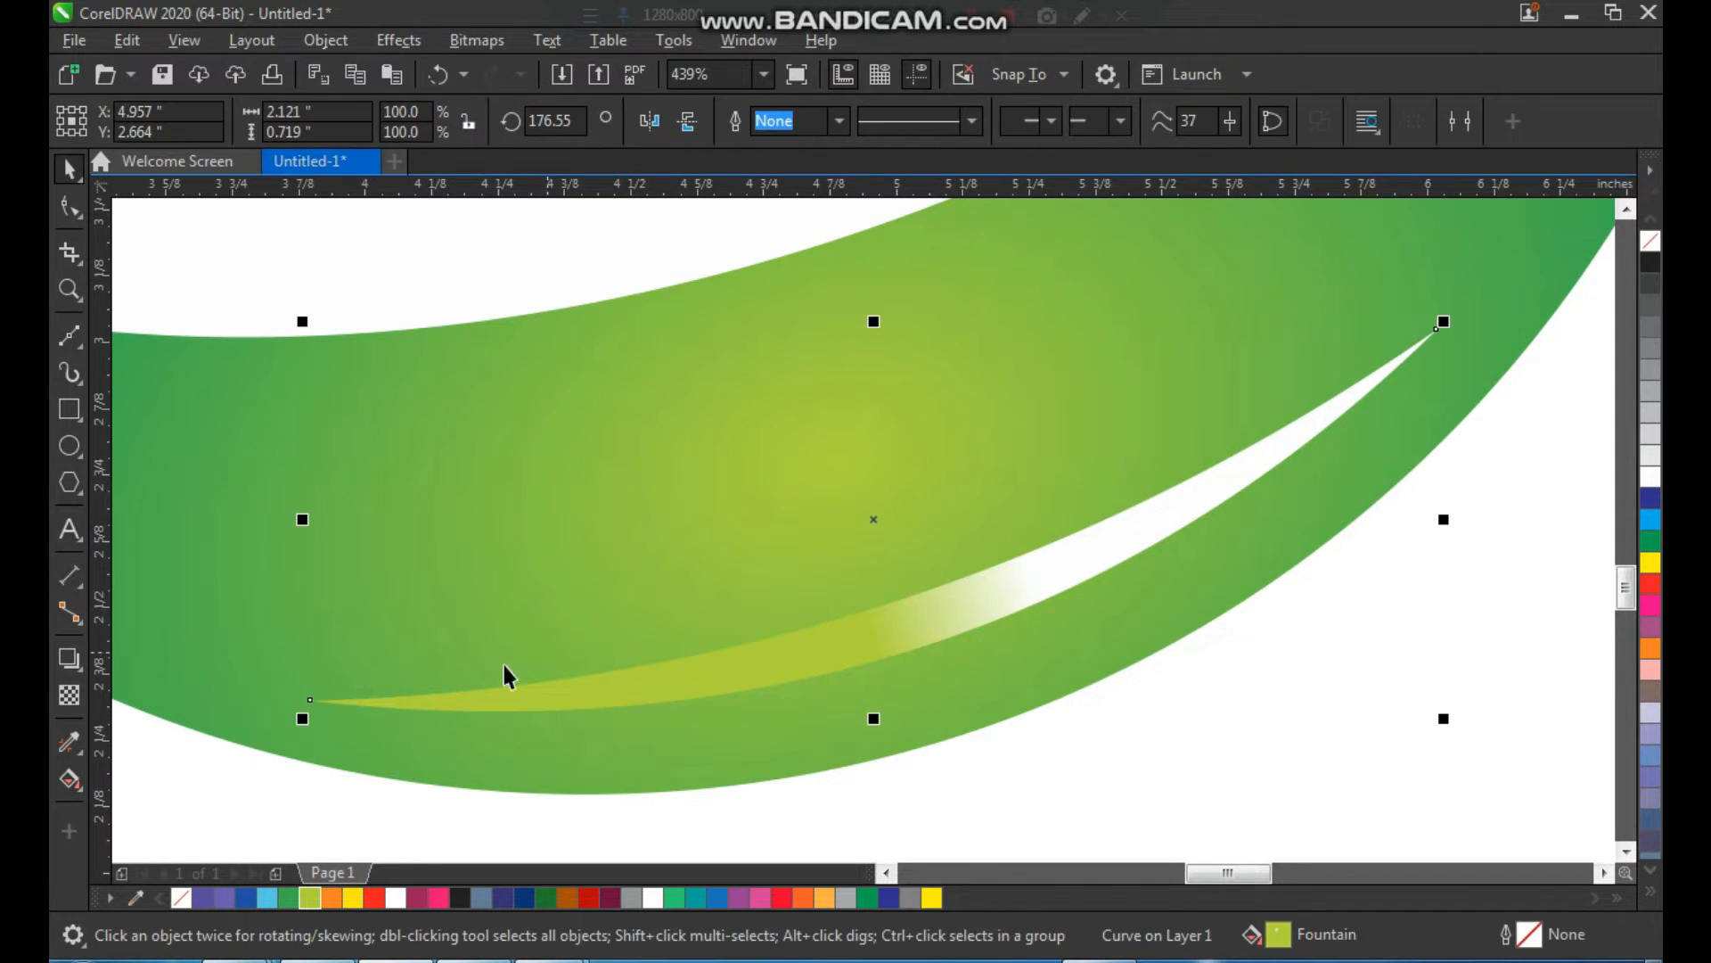
click(75, 779)
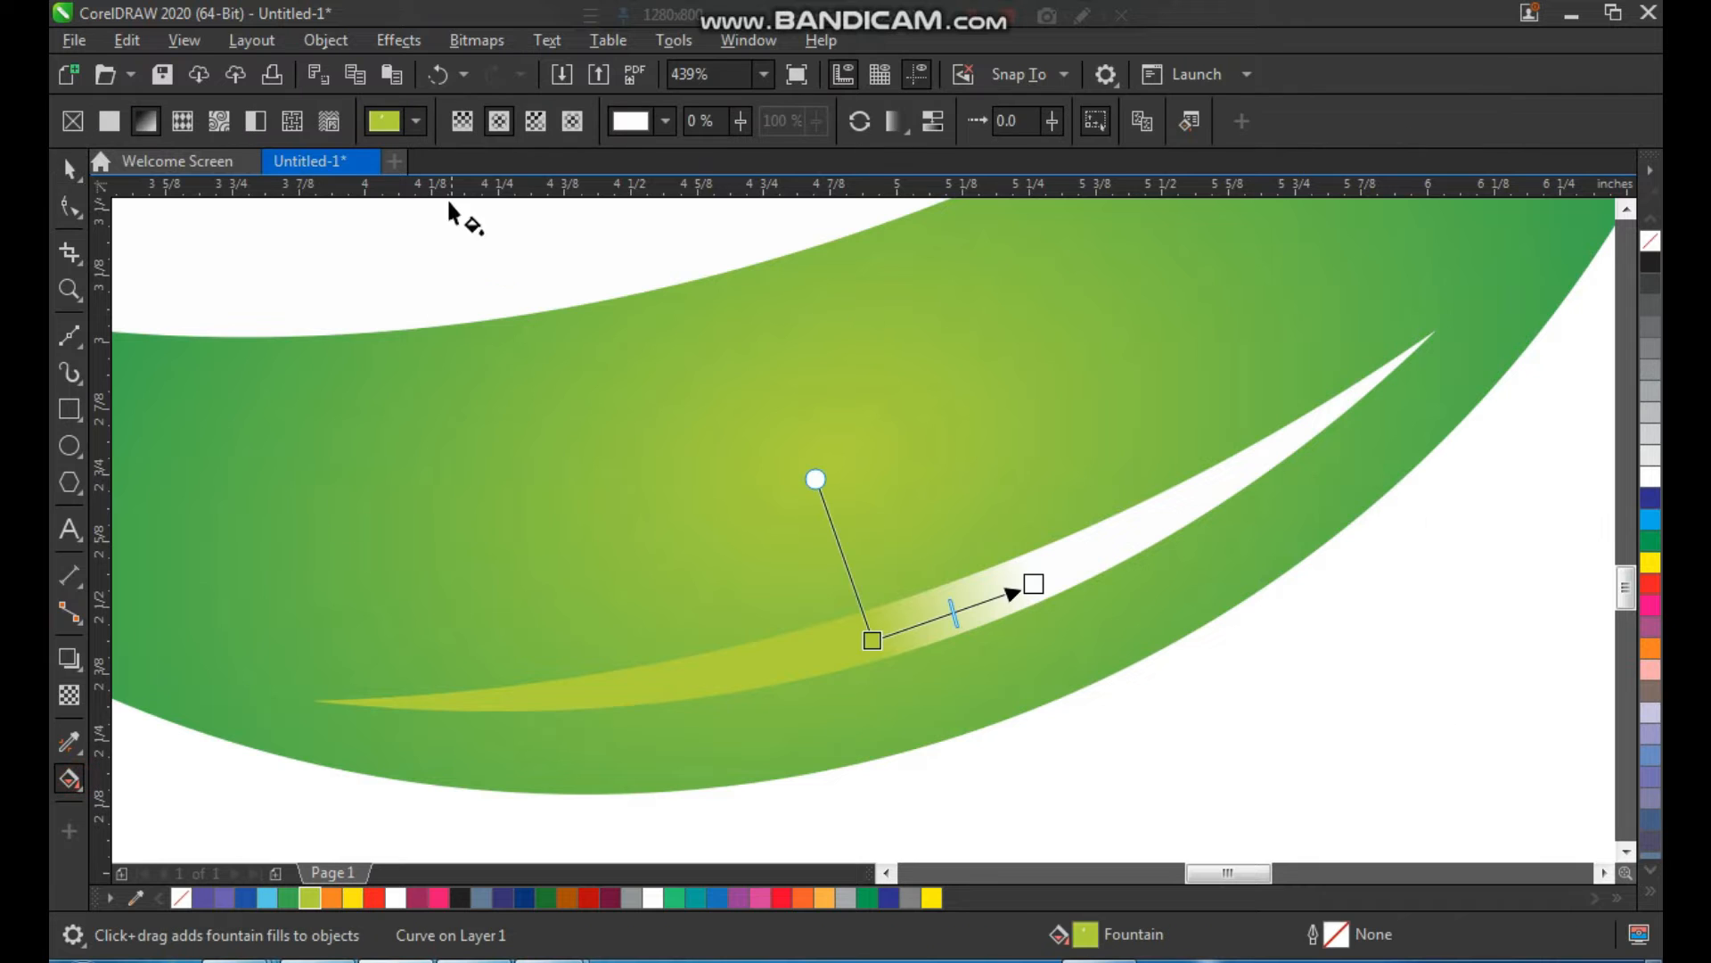
click(498, 121)
drag(1034, 583, 1195, 541)
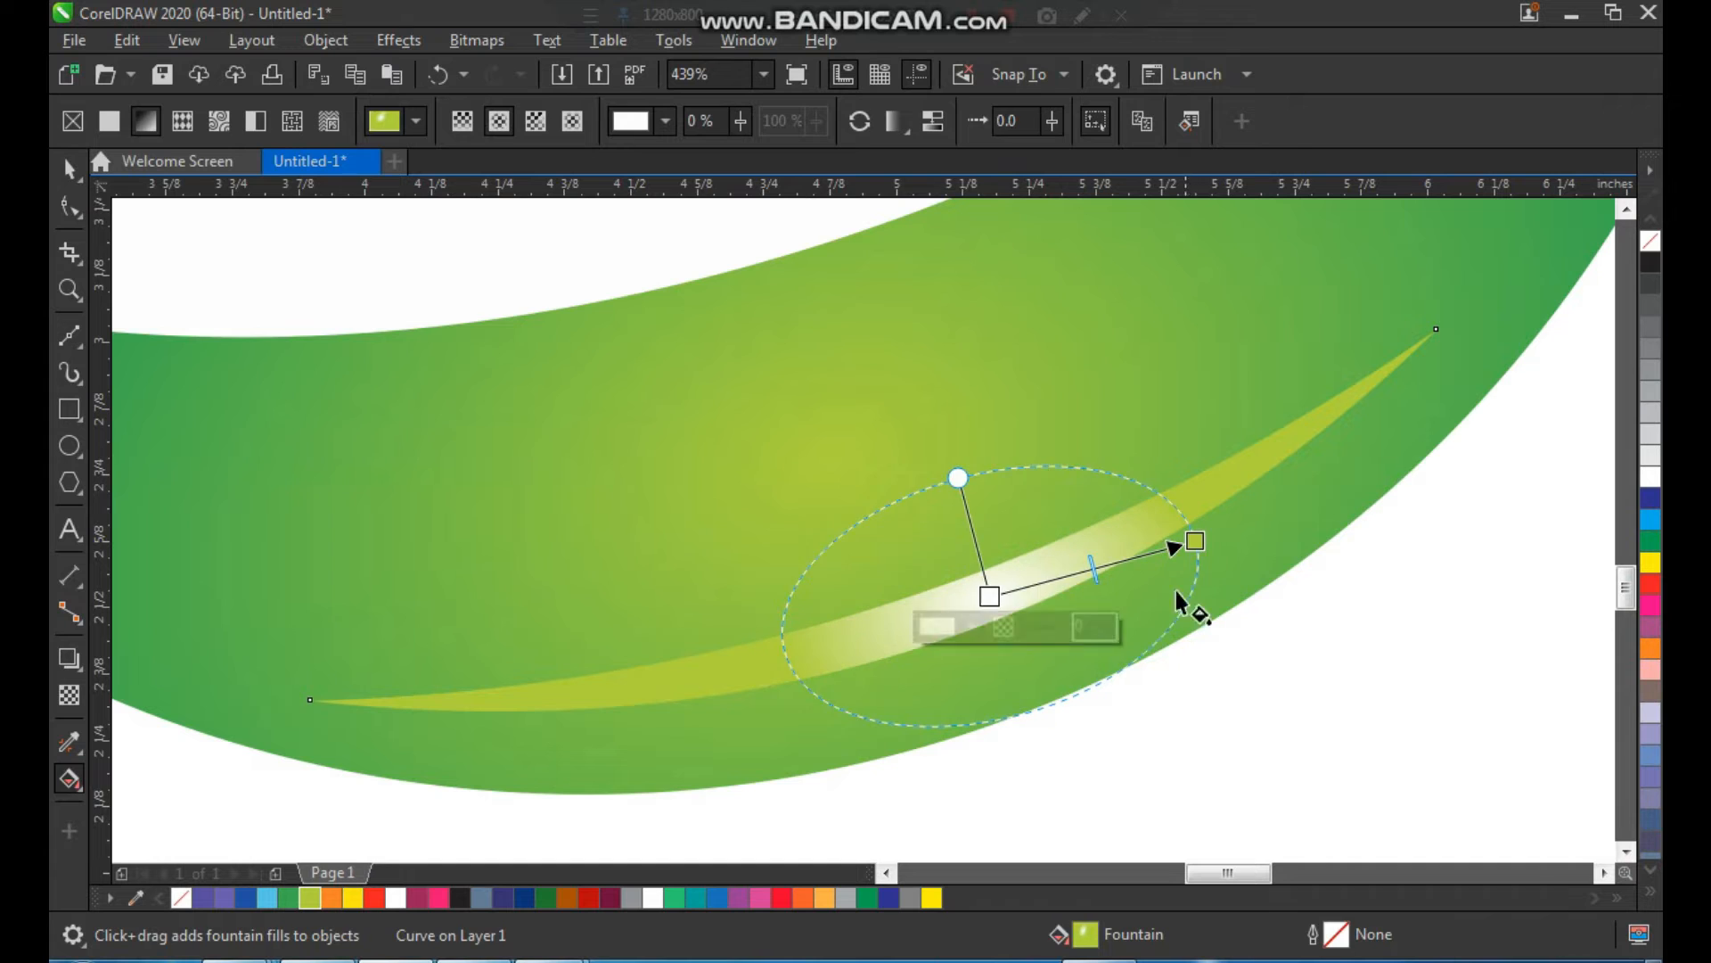
key(space)
Draw a 0.25-inch circle and move it onto the blue area just below the upper highlight.
scroll(535, 577, down, 3)
click(773, 652)
key(F2)
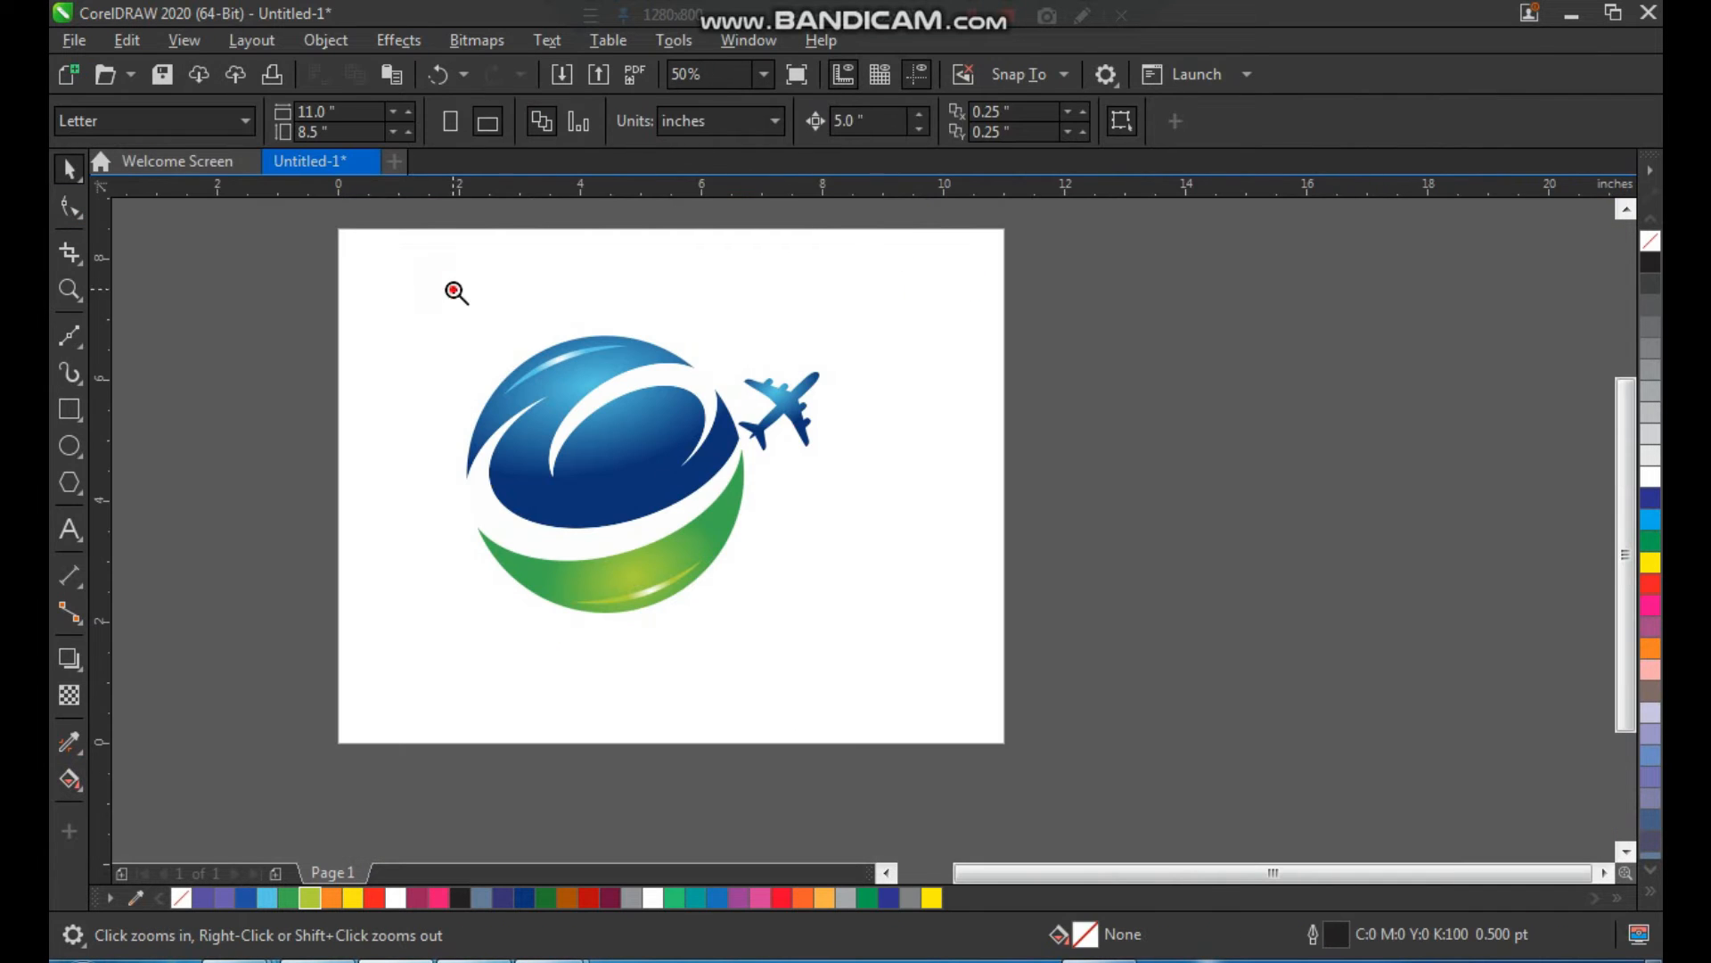
drag(454, 289, 894, 688)
drag(698, 342, 738, 380)
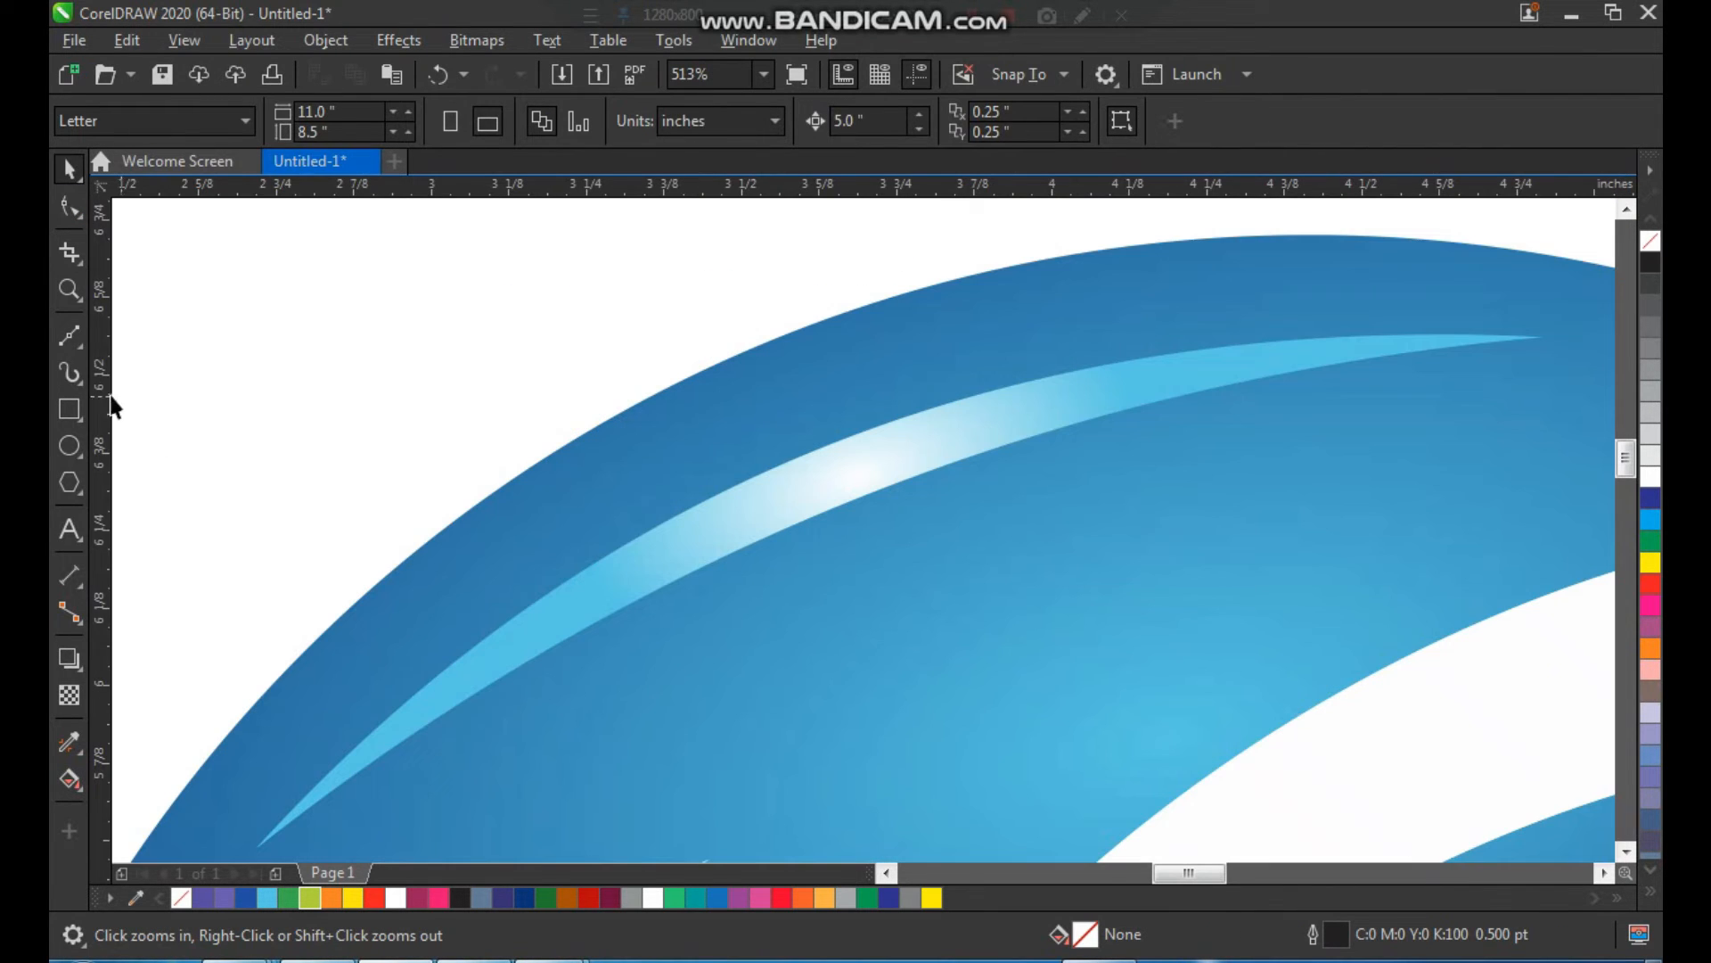
click(71, 444)
mouse_move(439, 291)
mouse_down()
mouse_move(481, 347)
mouse_move(590, 426)
mouse_up()
key(space)
drag(490, 331, 864, 622)
Fill the small circle with white and remove its outline.
key(F2)
drag(769, 538, 1163, 829)
click(1651, 477)
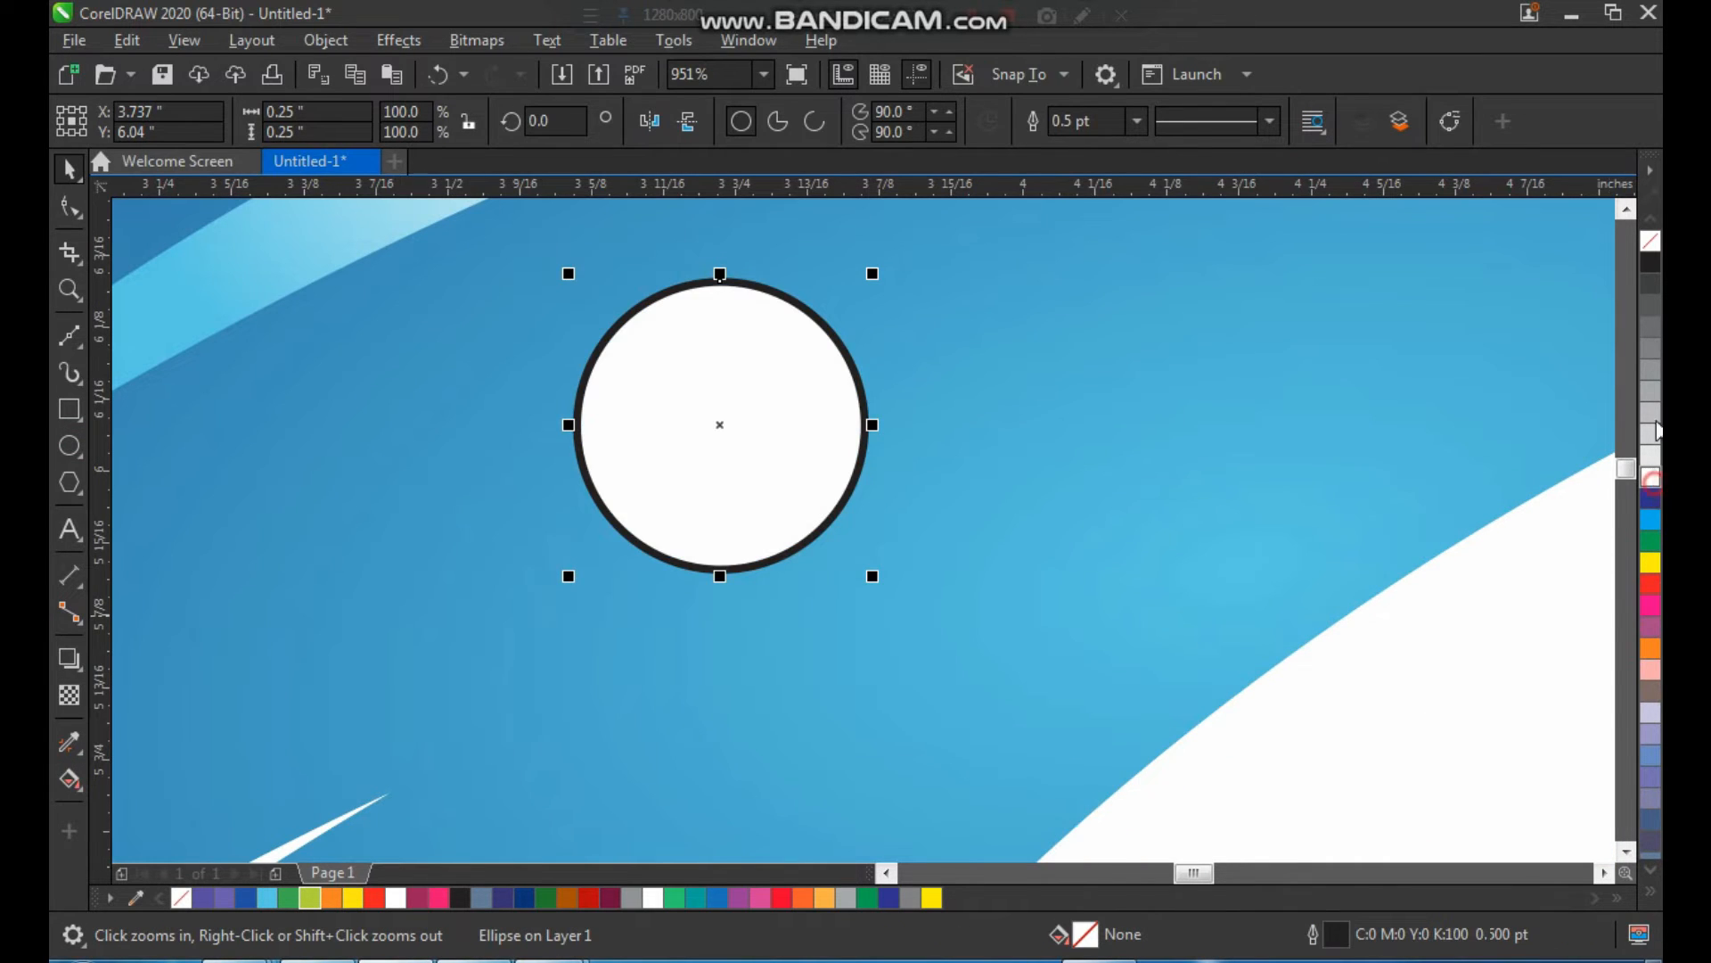
right_click(1655, 248)
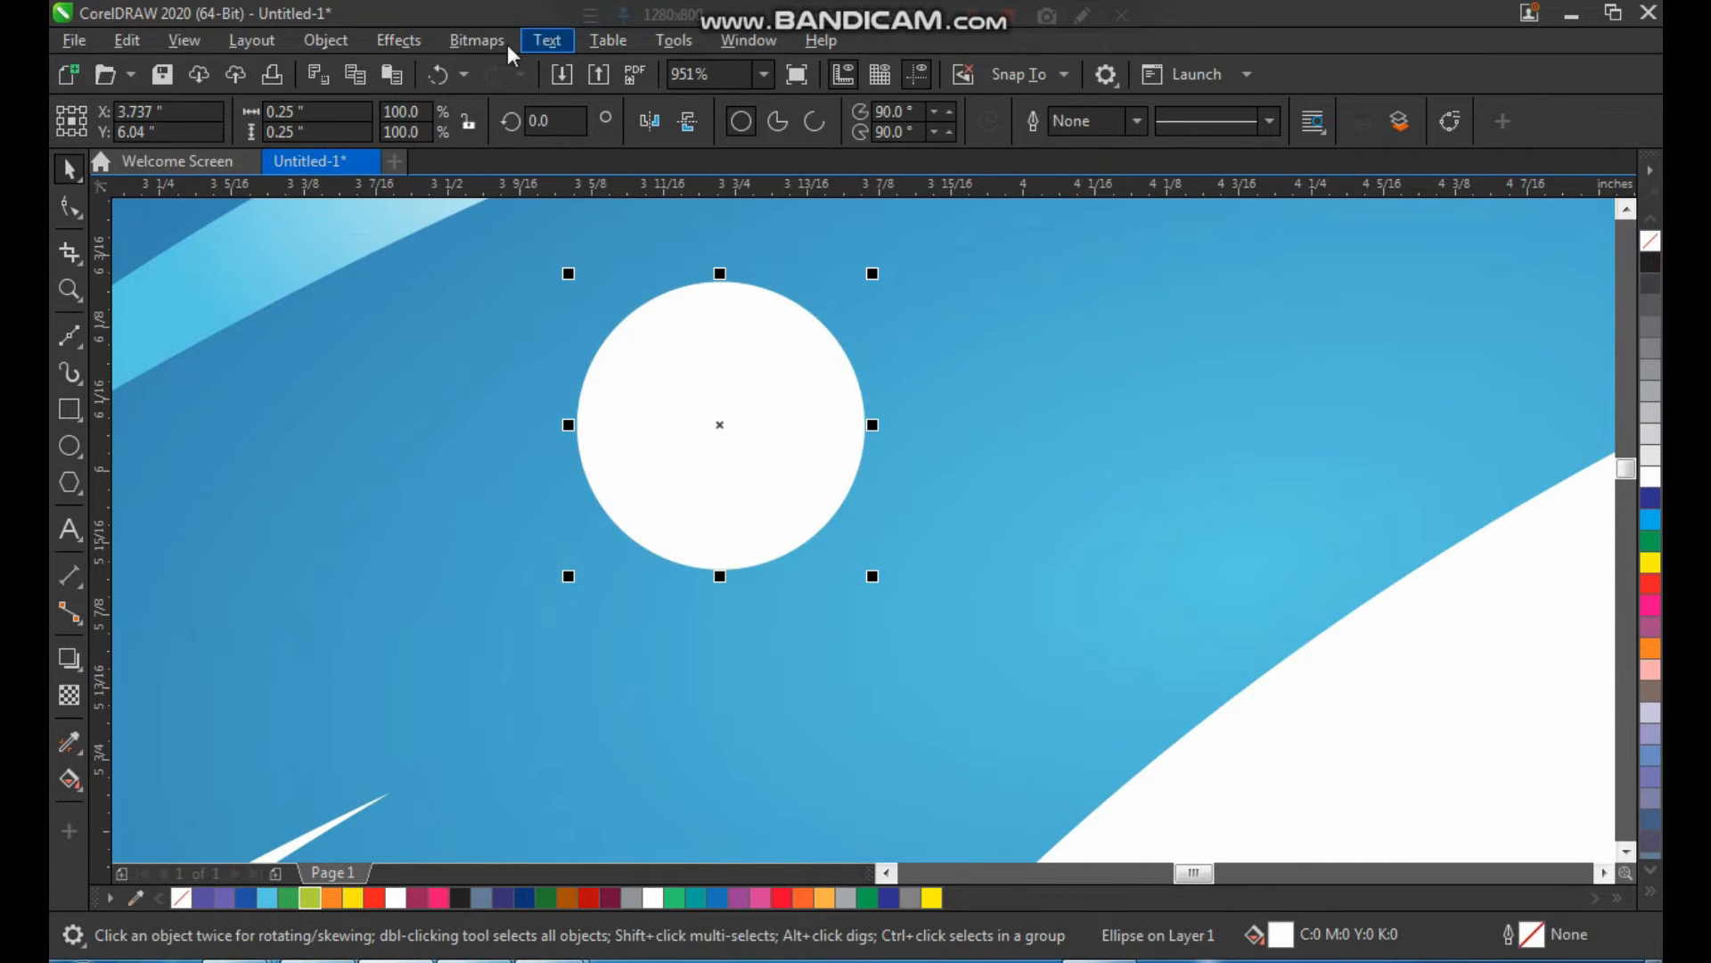
click(477, 40)
click(481, 71)
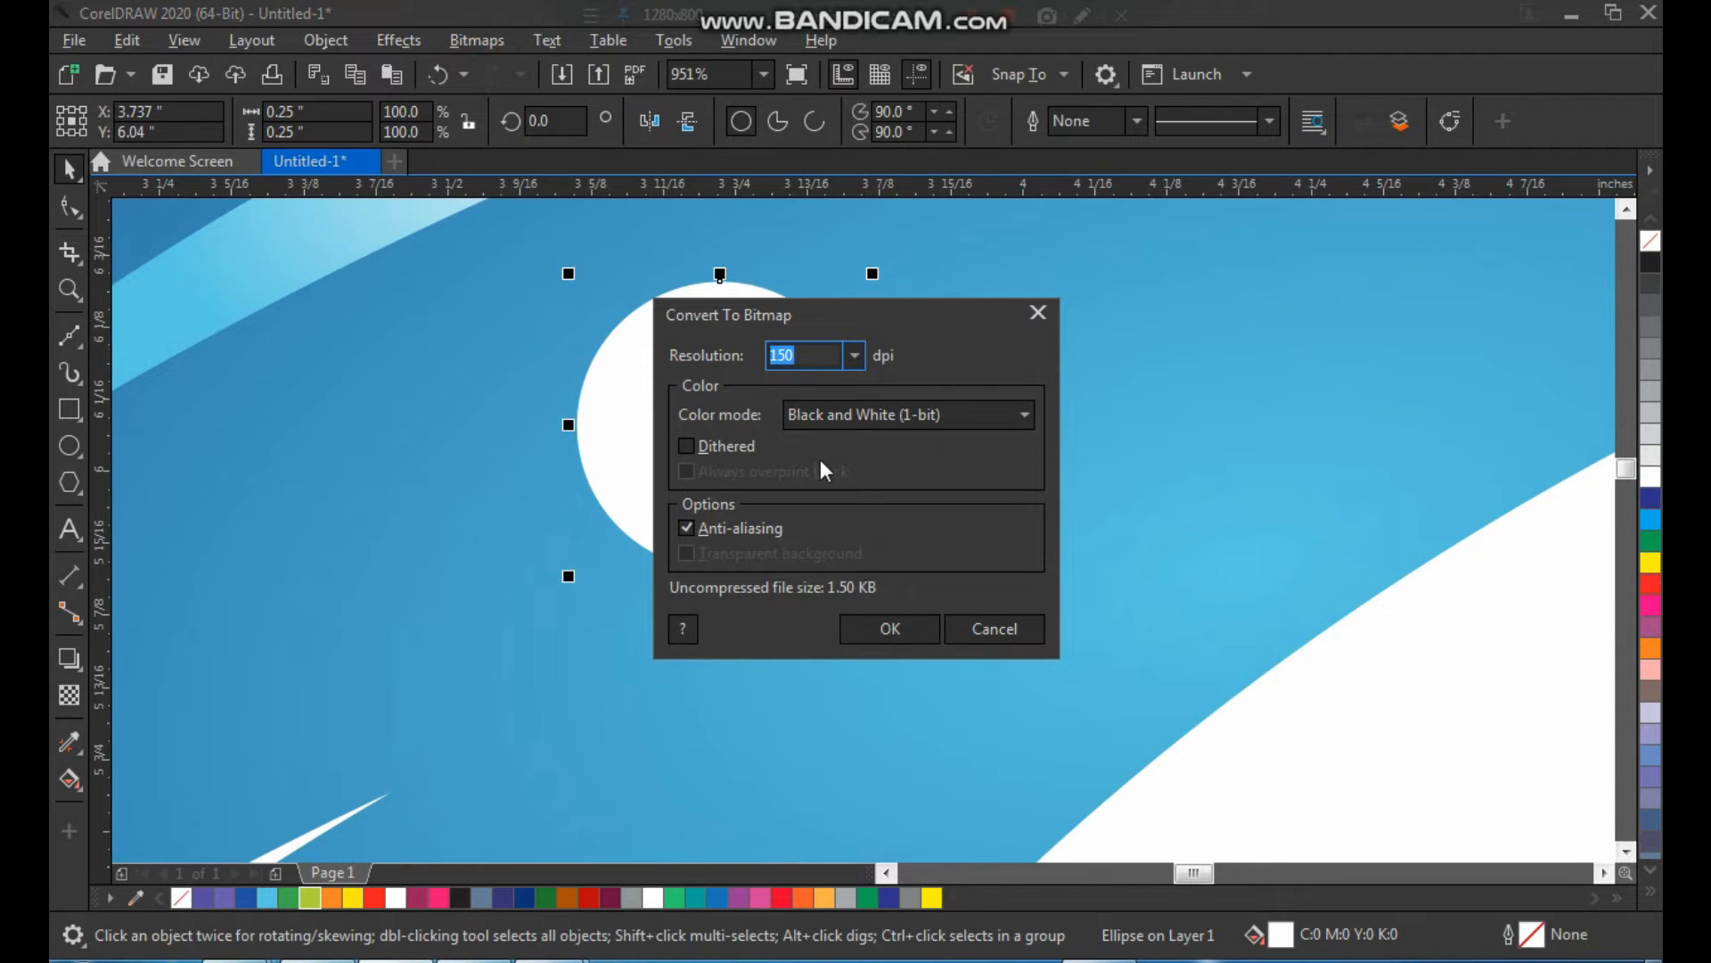
click(972, 626)
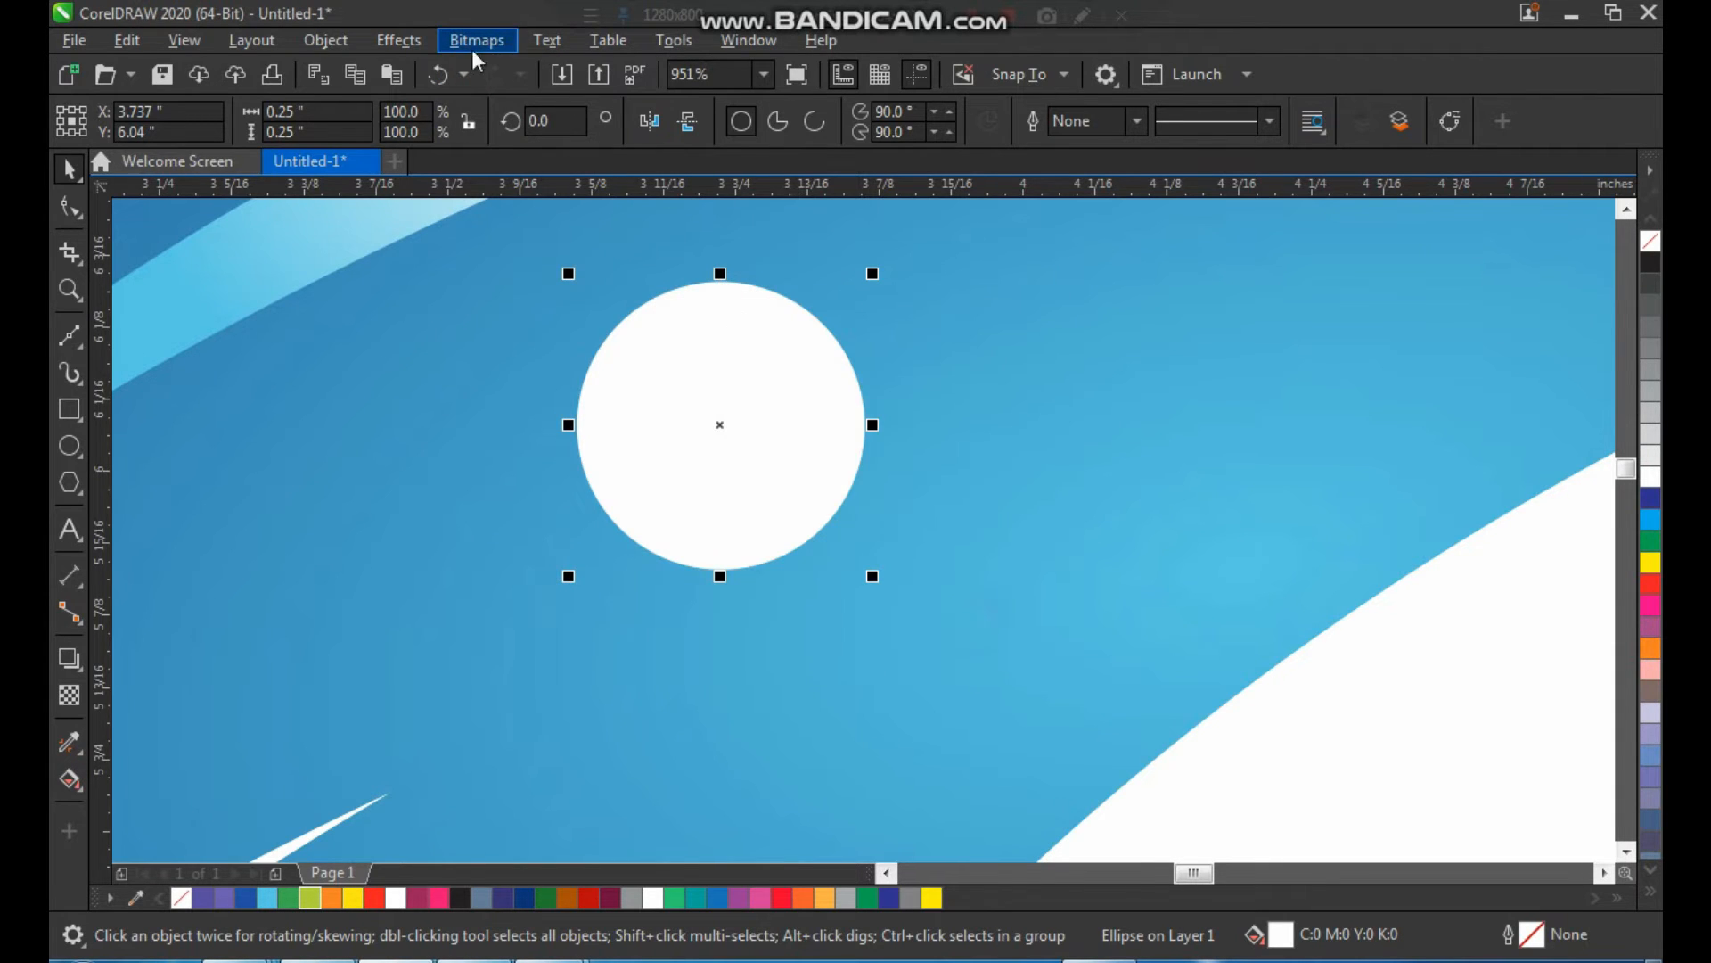
Apply a Gaussian Blur with a radius of 16.9 pixels to the white circle.
click(413, 35)
mouse_move(528, 194)
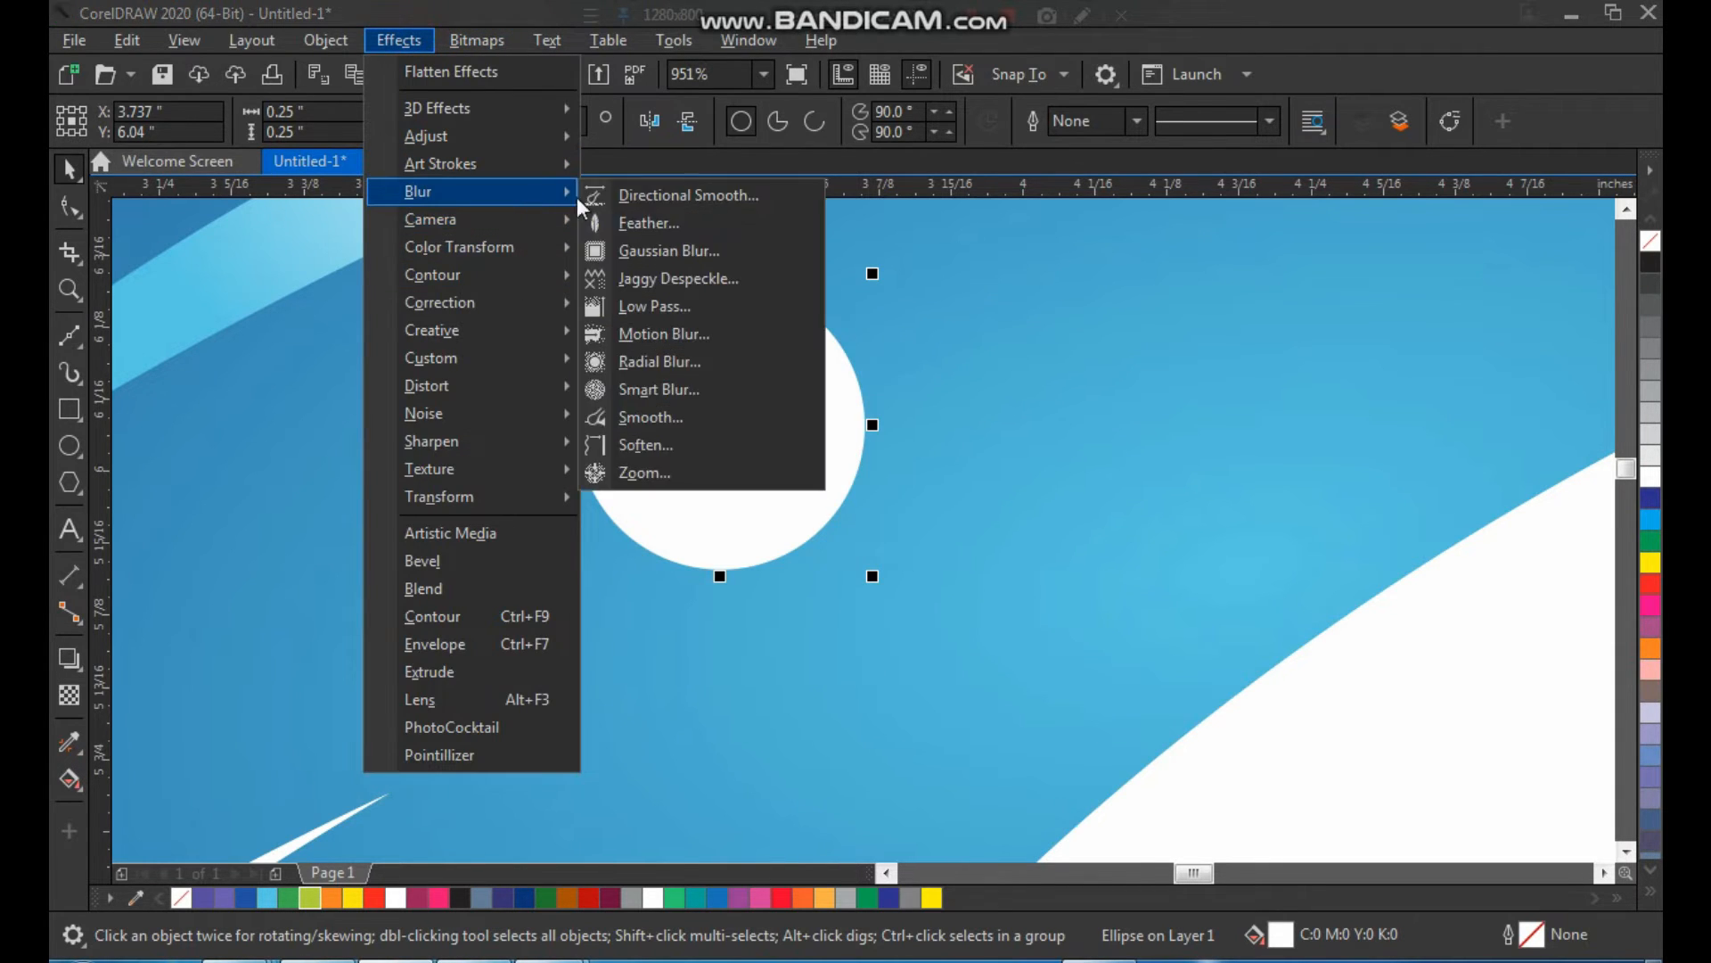
click(661, 250)
drag(844, 393, 1094, 508)
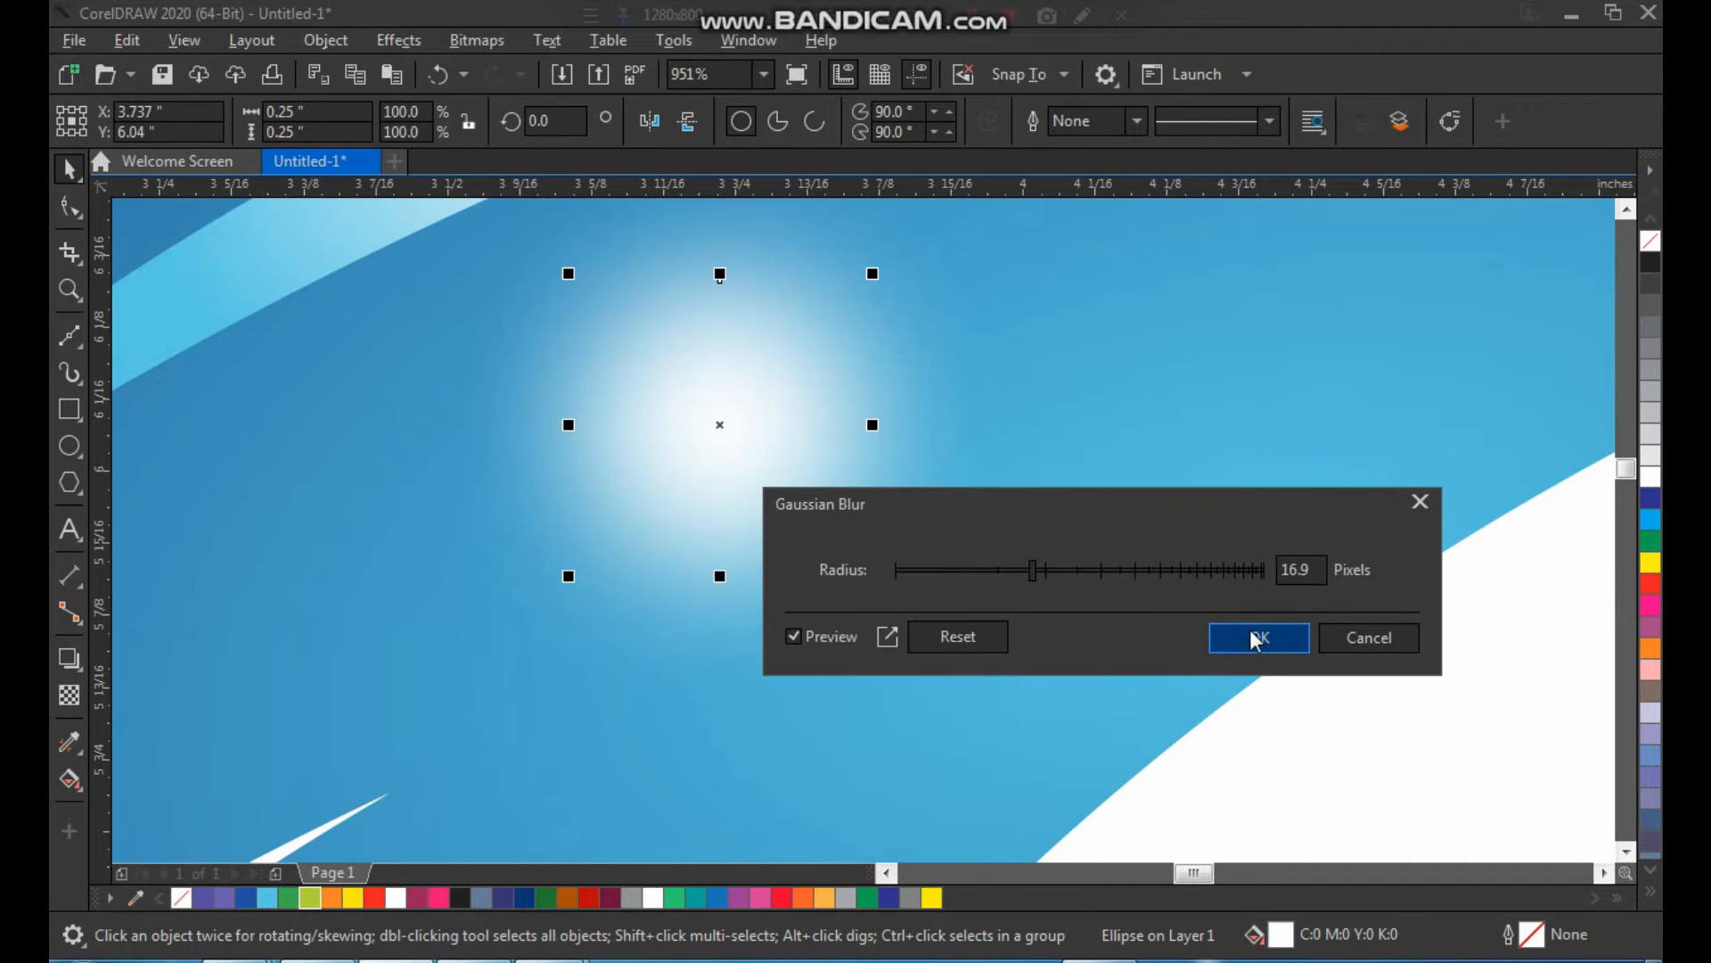
click(1256, 639)
Scale the blurred glow to about 143.8% (0.359 inches) and place it over the white middle of the blue highlight.
scroll(740, 601, down, 3)
drag(737, 570, 853, 492)
drag(715, 359, 718, 369)
drag(859, 498, 824, 486)
click(719, 432)
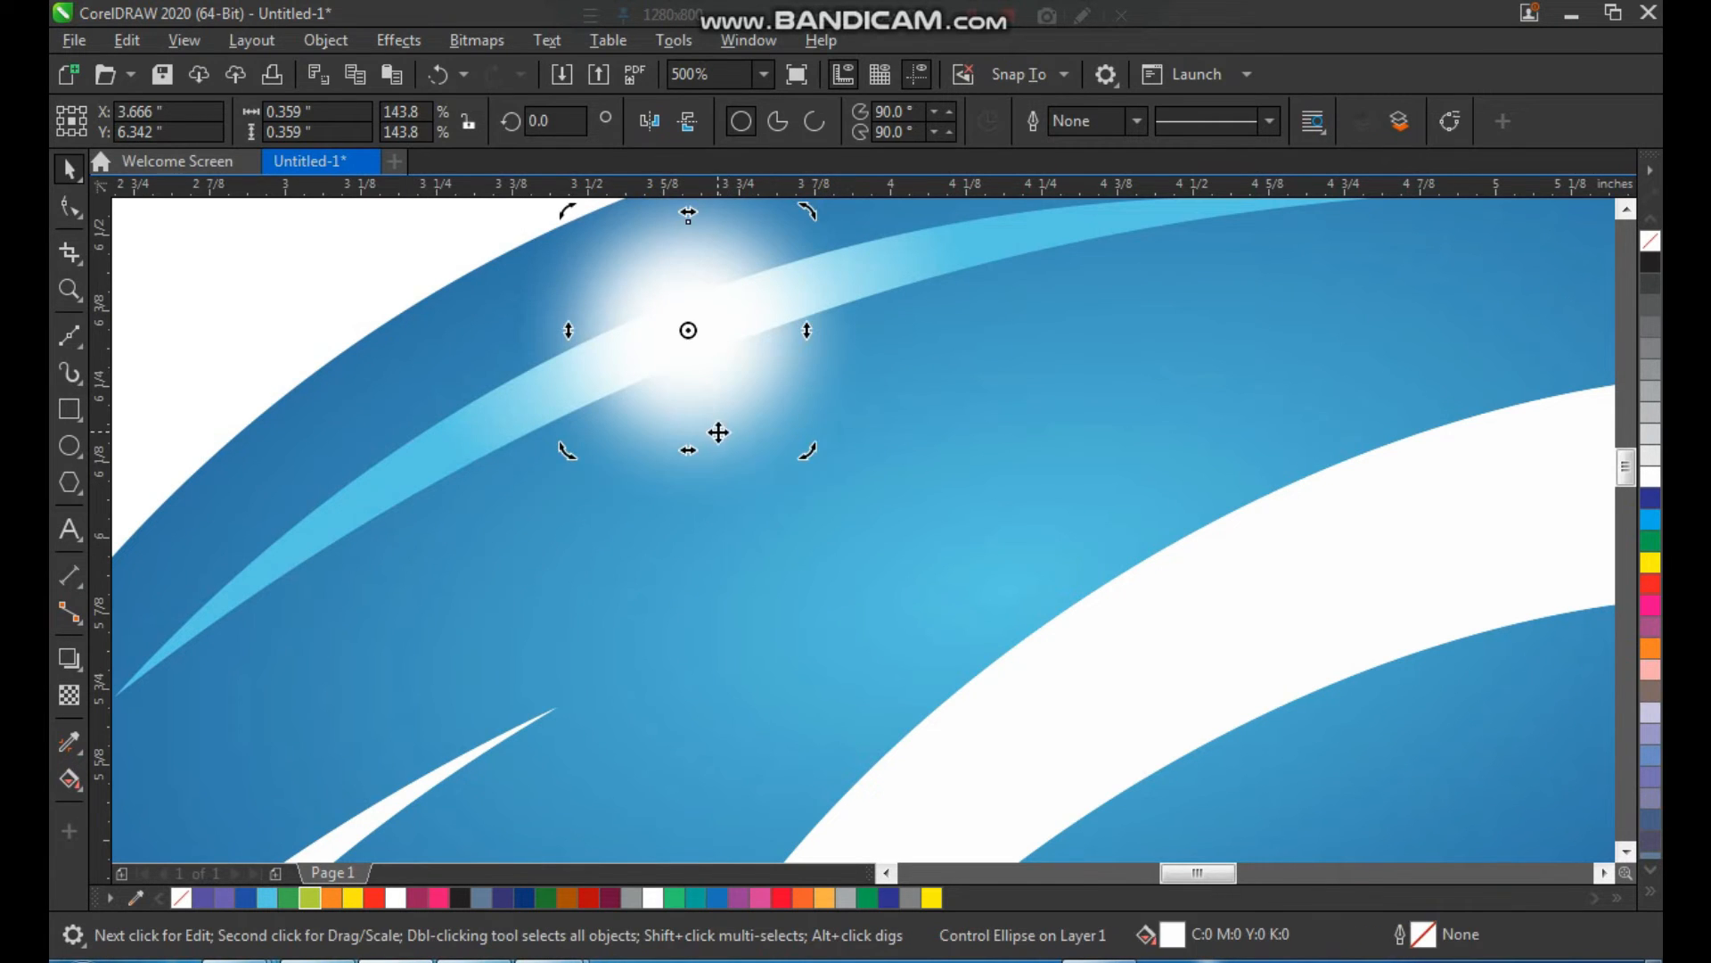
Duplicate the white glow and place the copy over the white middle of the green highlight.
scroll(719, 433, down, 2)
click(649, 324)
scroll(610, 364, down, 1)
key(F2)
drag(543, 310, 1008, 747)
drag(678, 313, 885, 719)
right_click(885, 719)
key(F2)
drag(802, 657, 929, 837)
drag(973, 407, 844, 500)
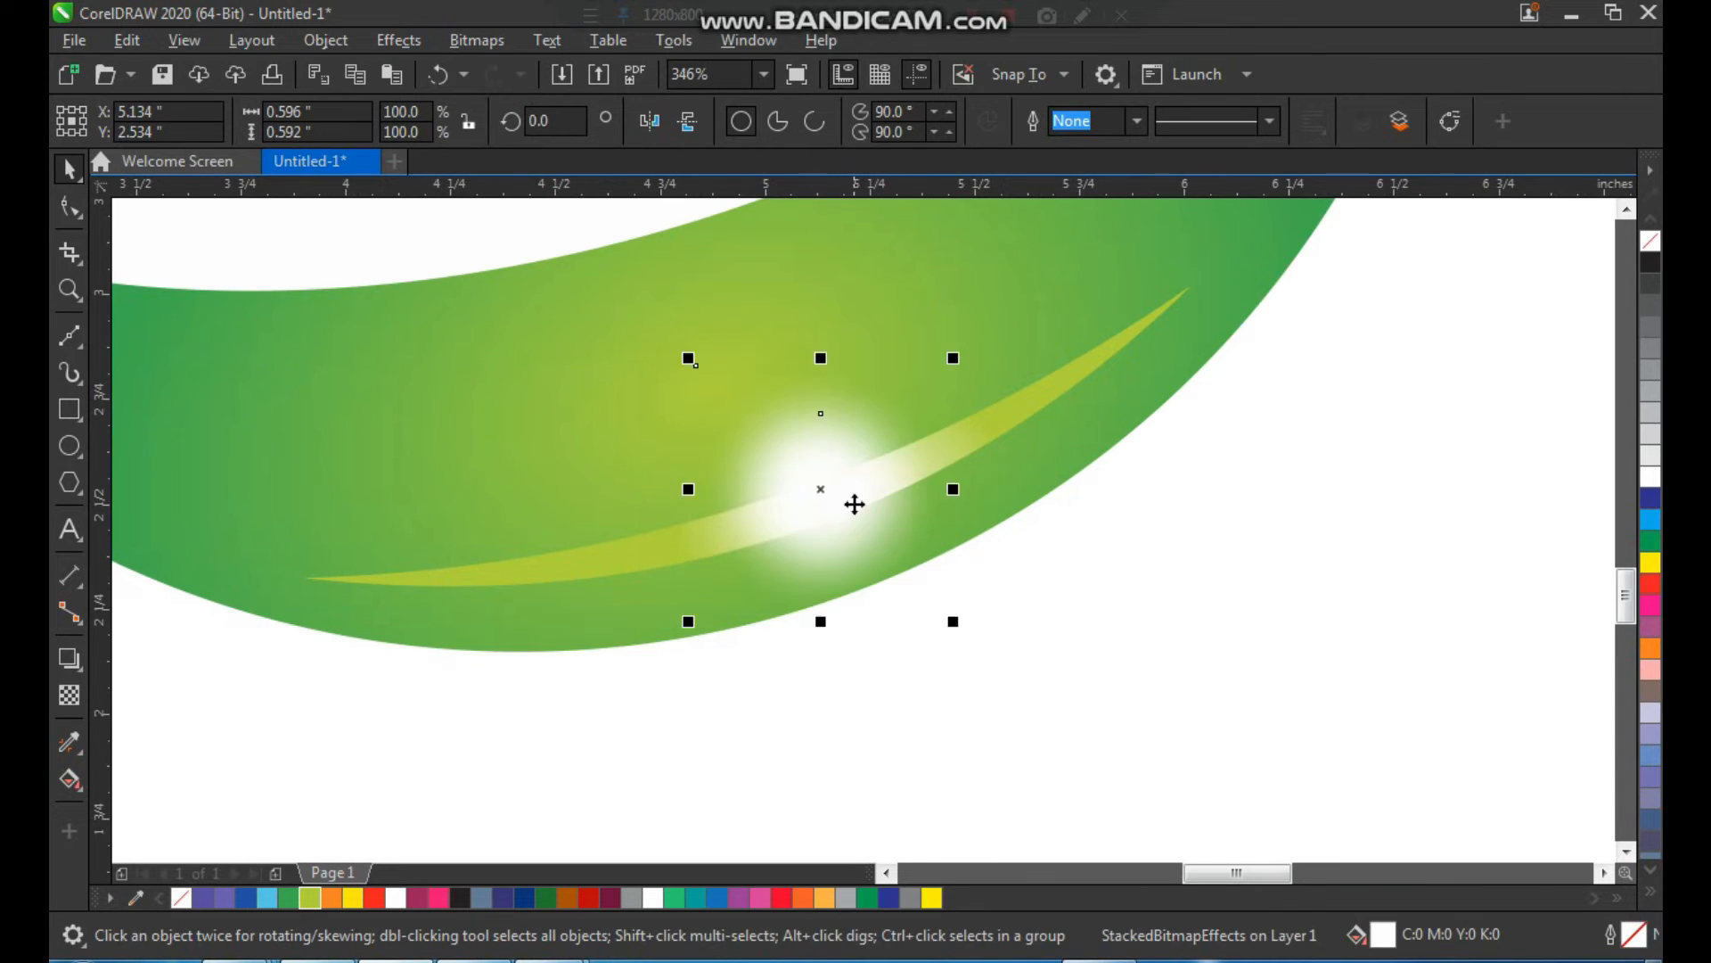
click(998, 737)
Examine the whole logo with its globe, airplane, highlights and glows.
scroll(829, 679, down, 2)
click(1043, 651)
key(F2)
drag(500, 204, 1168, 753)
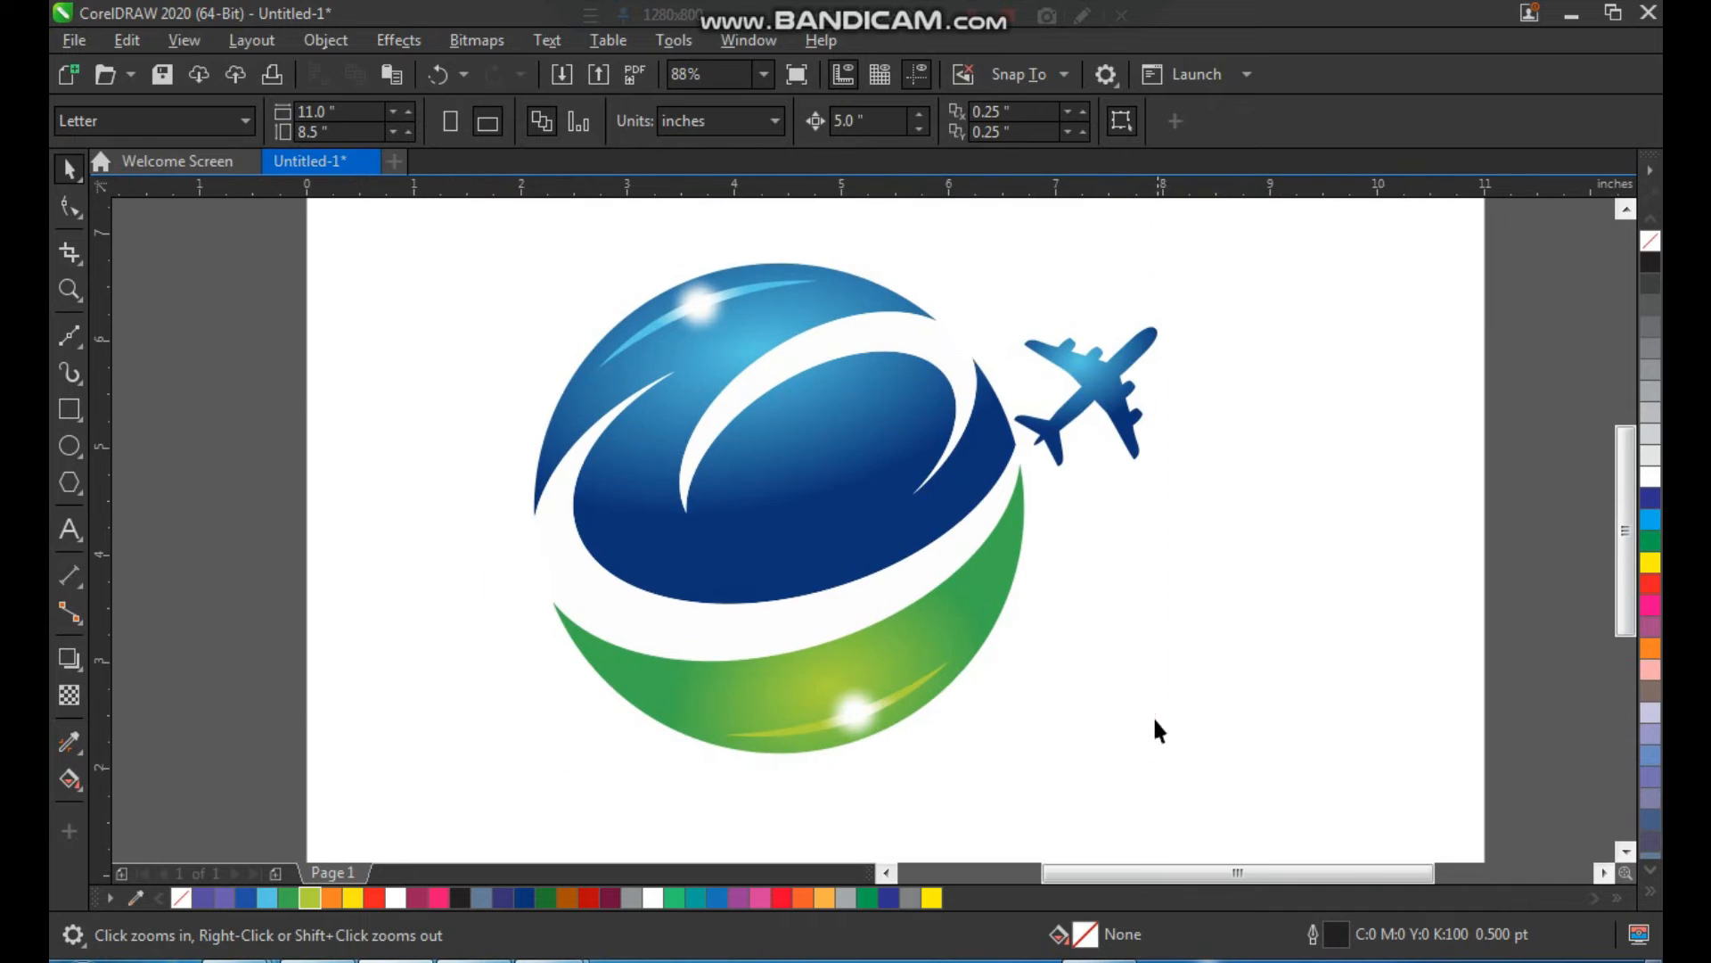
click(1154, 720)
scroll(950, 665, down, 2)
key(F2)
drag(650, 393, 1244, 851)
Fill the large white crescent band between the blue and green parts of the globe with solid light blue (#59C8E6).
click(1155, 622)
key(F2)
drag(517, 236, 1079, 631)
click(805, 321)
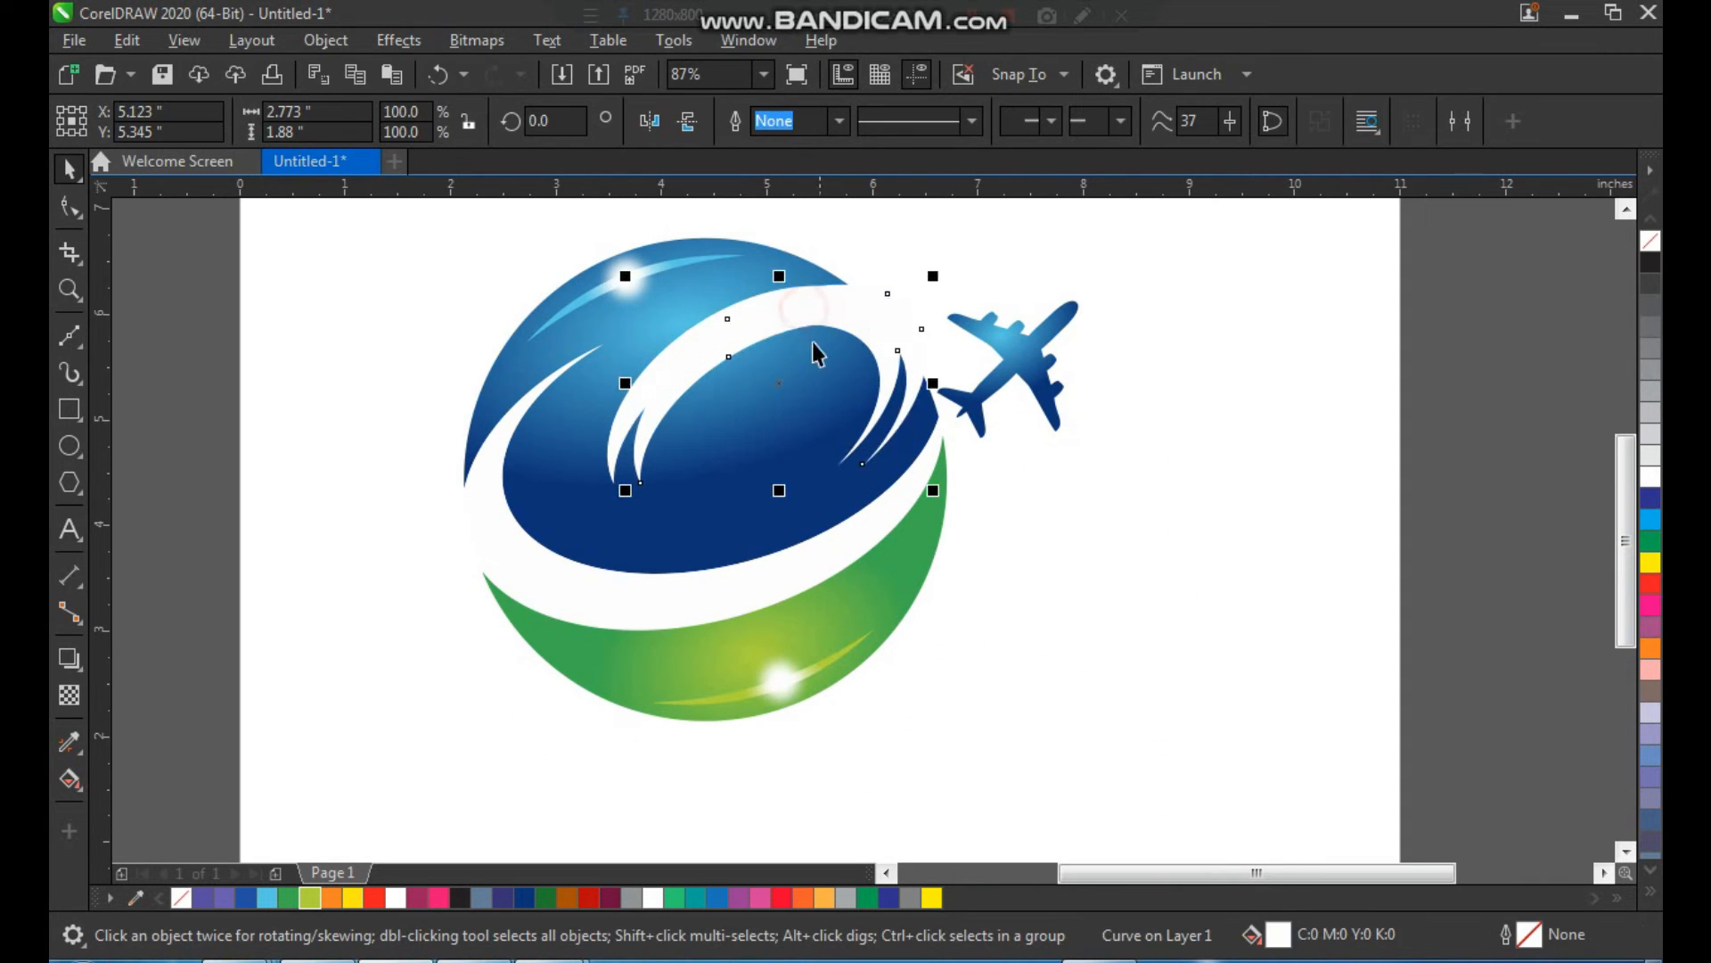
click(739, 593)
key(F2)
drag(363, 286, 1070, 704)
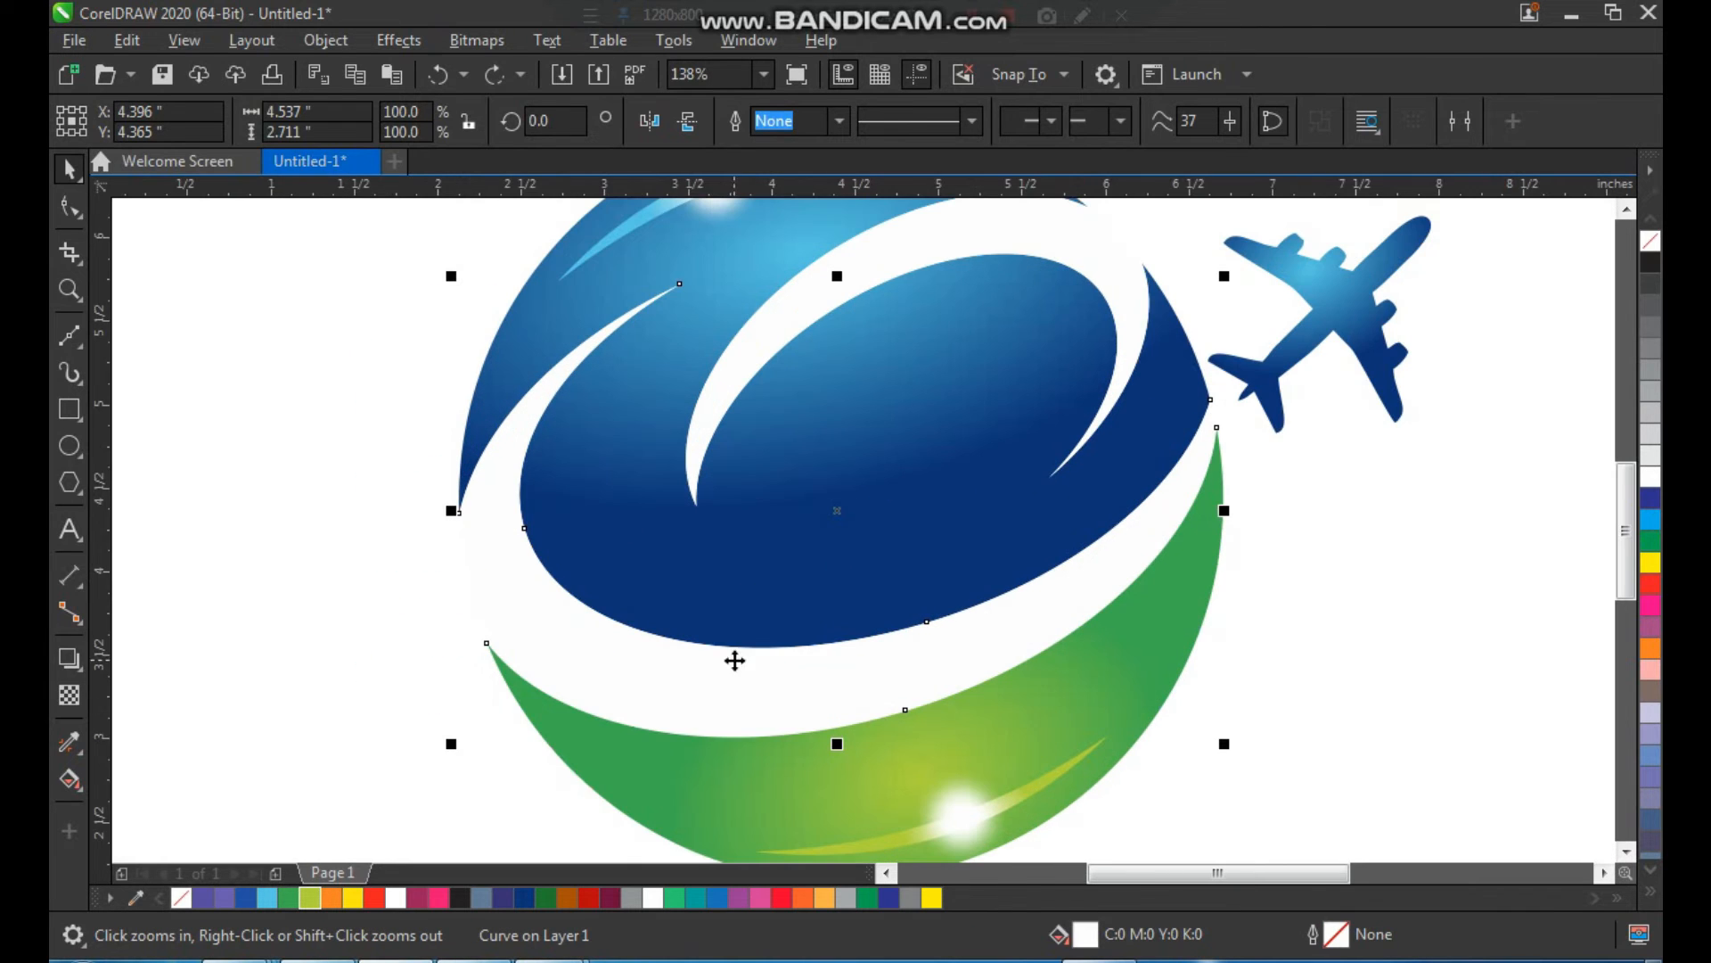
click(268, 898)
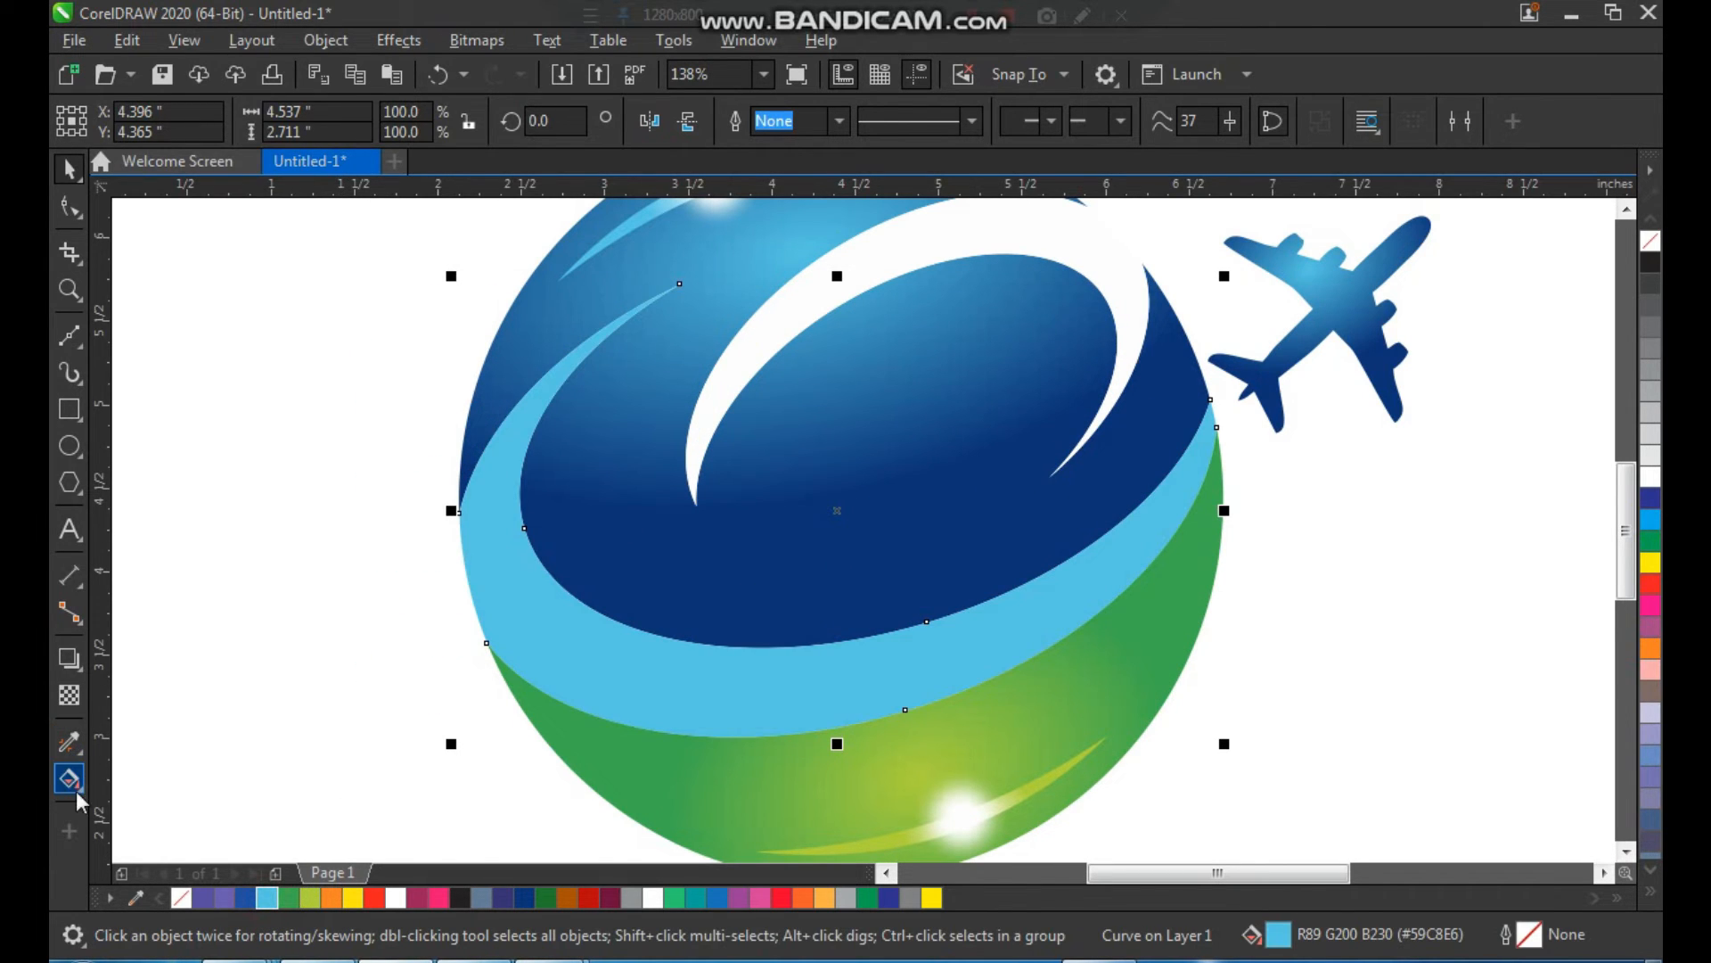
Apply a linear light blue to white gradient across the large crescent band, extending its blue start well beyond the globe's lower-left edge.
click(151, 781)
drag(510, 628, 1155, 571)
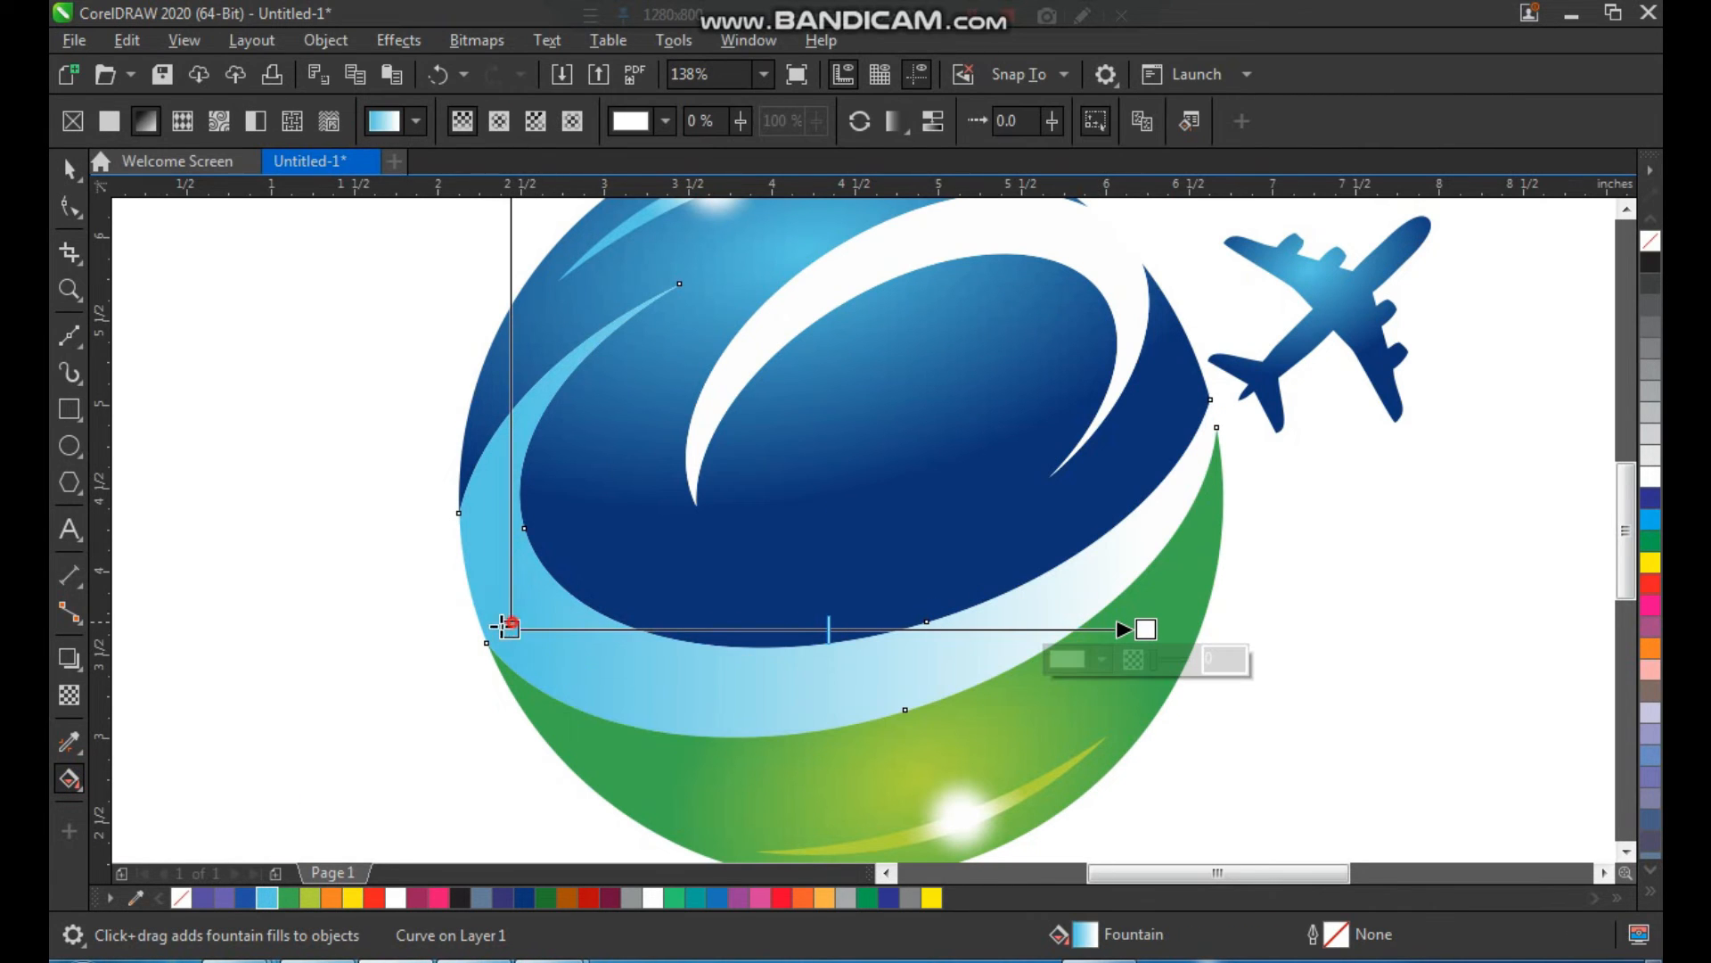
drag(506, 628, 369, 711)
drag(1145, 629, 1203, 426)
drag(370, 713, 163, 742)
drag(1205, 428, 1043, 522)
key(space)
click(310, 401)
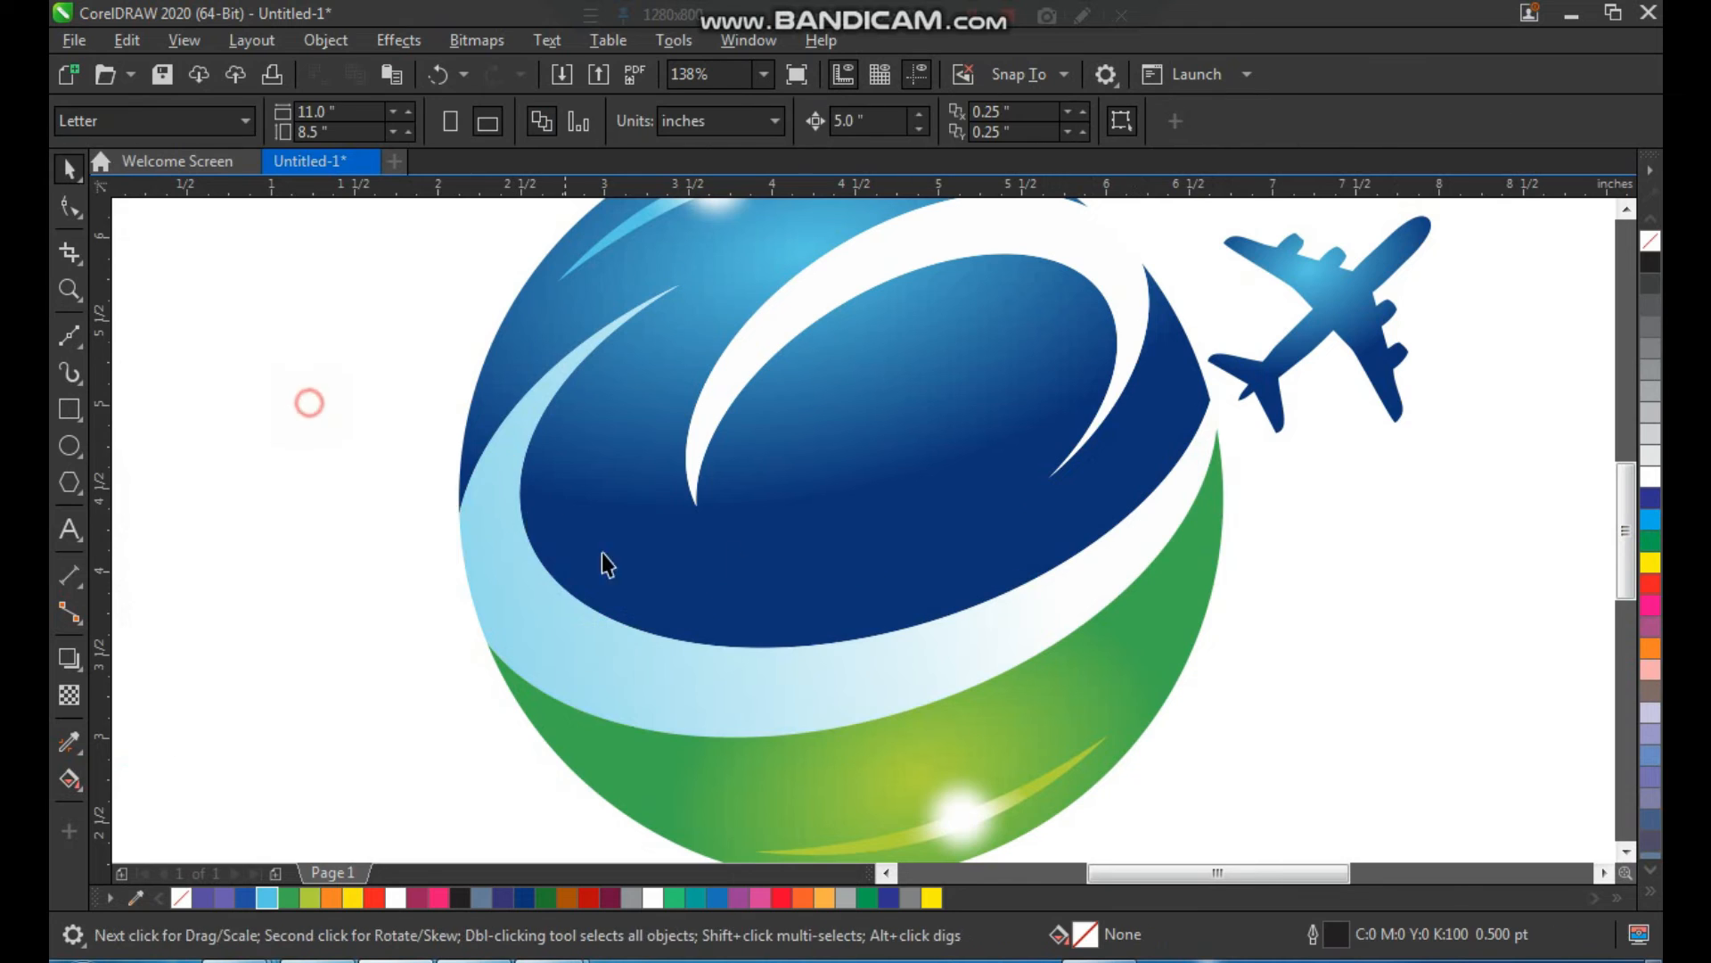
Fill the smaller white crescent in the upper blue area of the globe with solid yellow-green (#AFD236).
scroll(642, 554, down, 2)
key(F2)
drag(504, 300, 1025, 701)
click(949, 349)
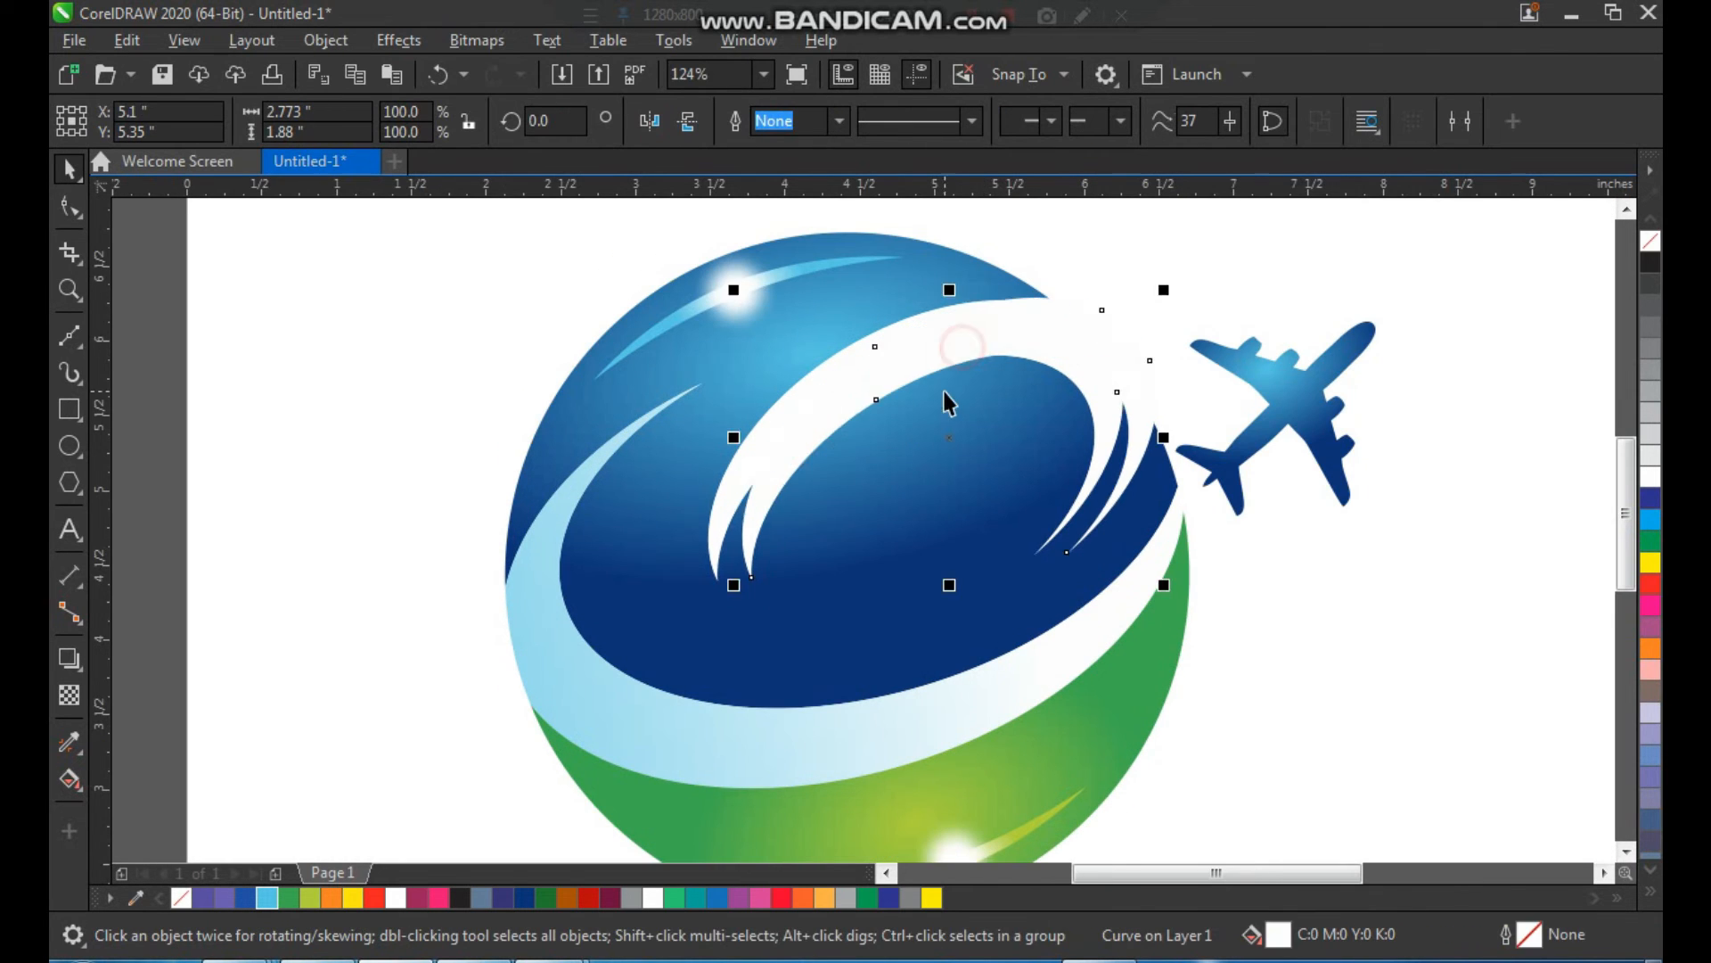
scroll(741, 446, down, 2)
key(F2)
drag(643, 332, 1078, 670)
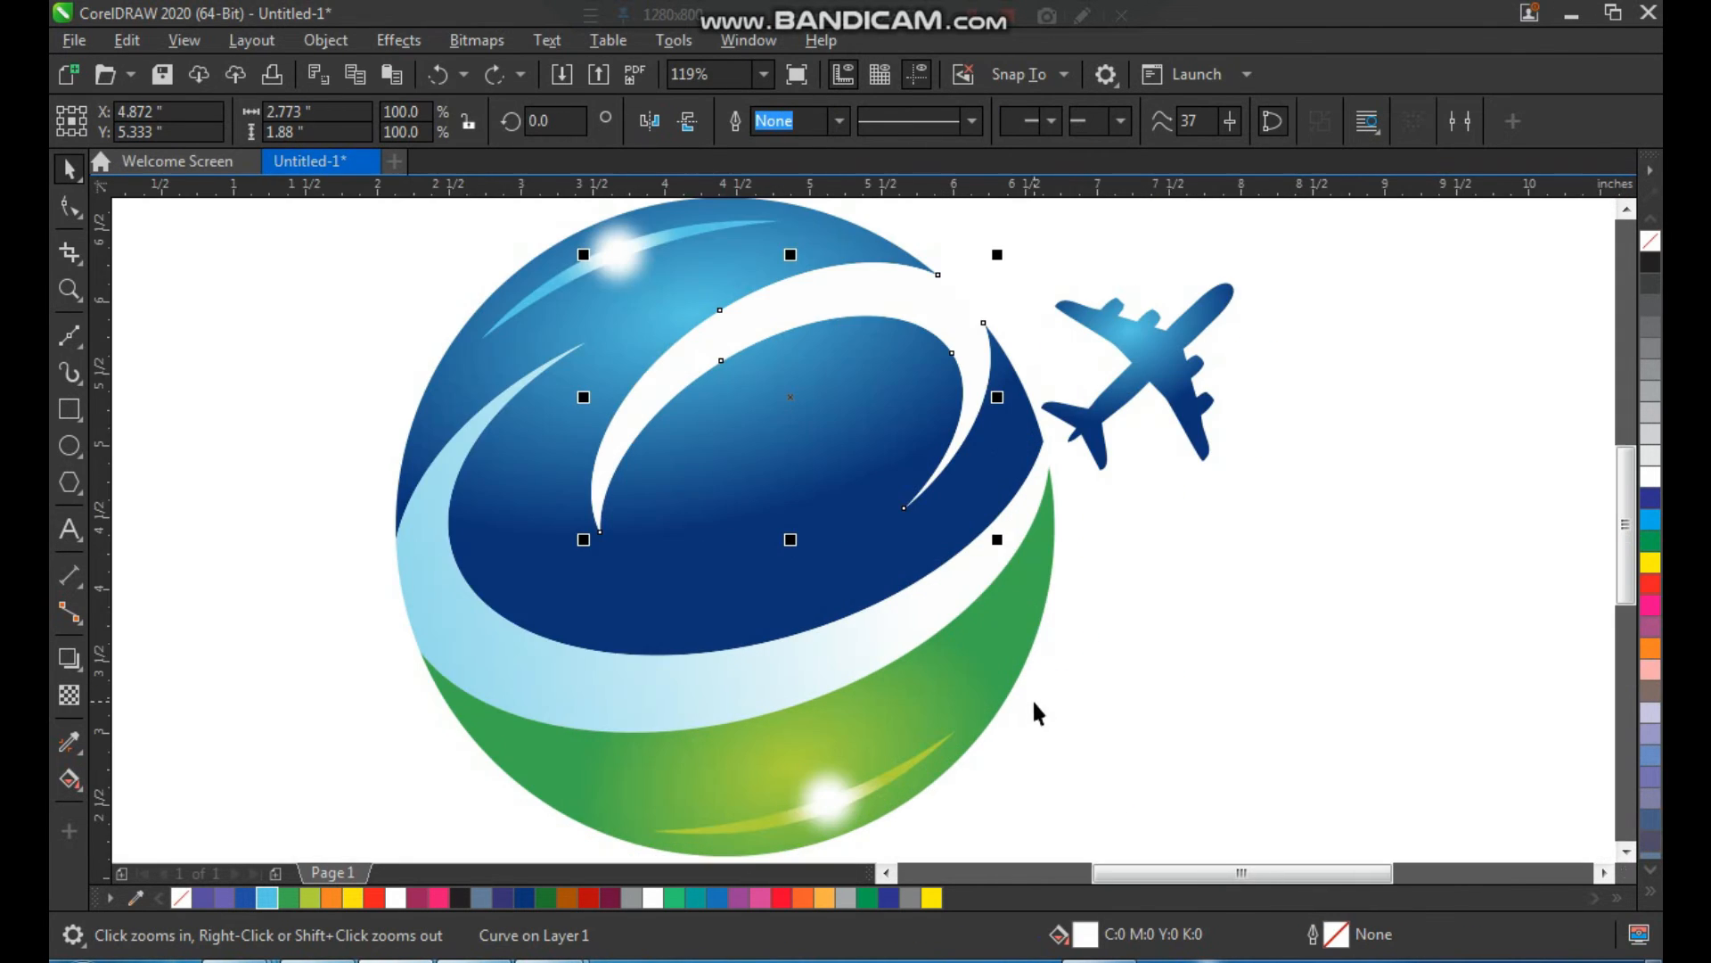
click(1043, 691)
click(778, 319)
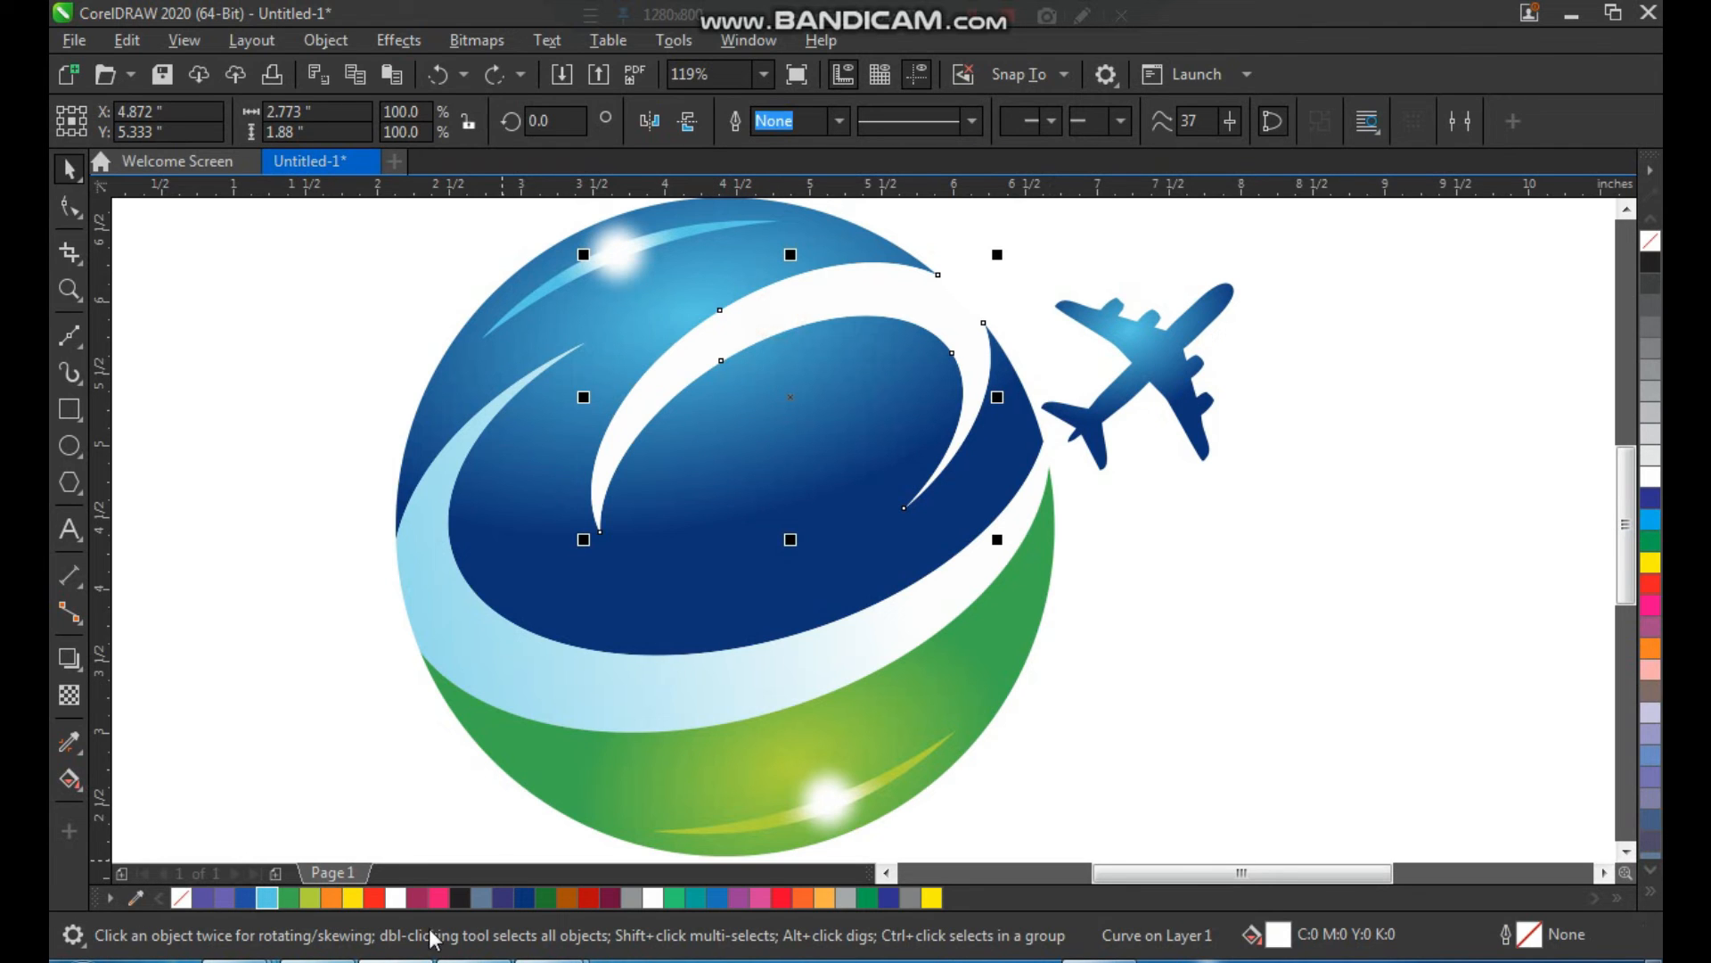
click(309, 898)
Apply a linear gradient to the smaller crescent, running from yellow-green near the airplane to white at its lower-left end.
key(F2)
drag(975, 363, 544, 557)
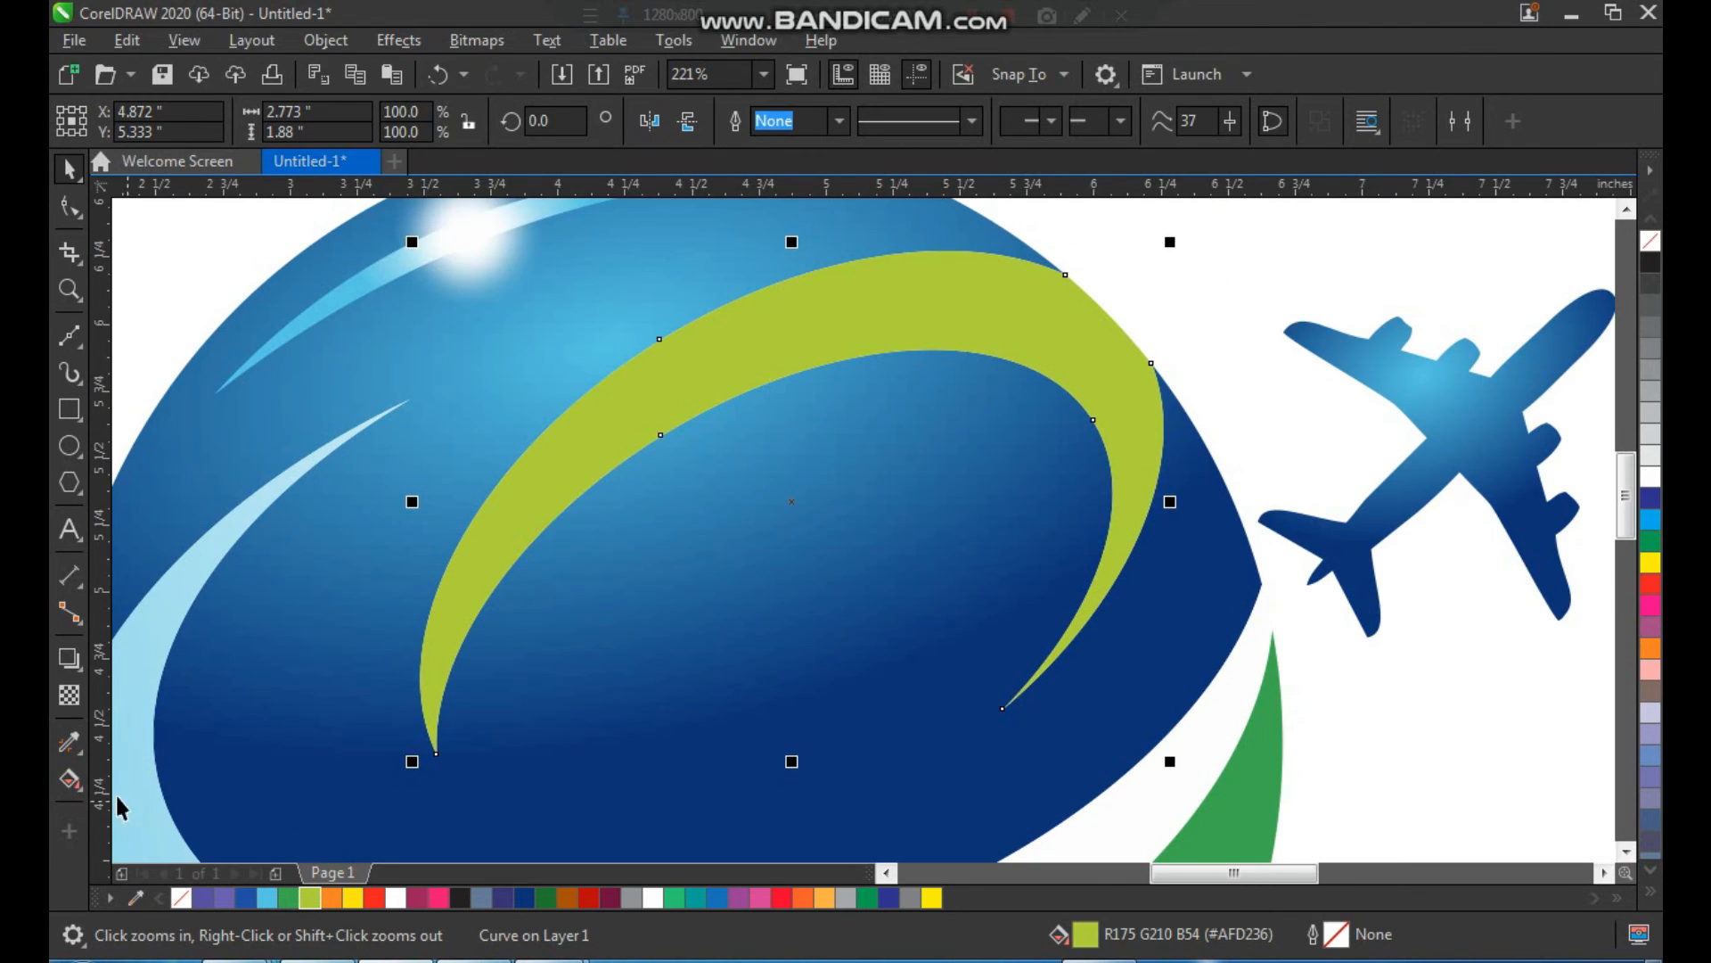
click(67, 784)
click(169, 777)
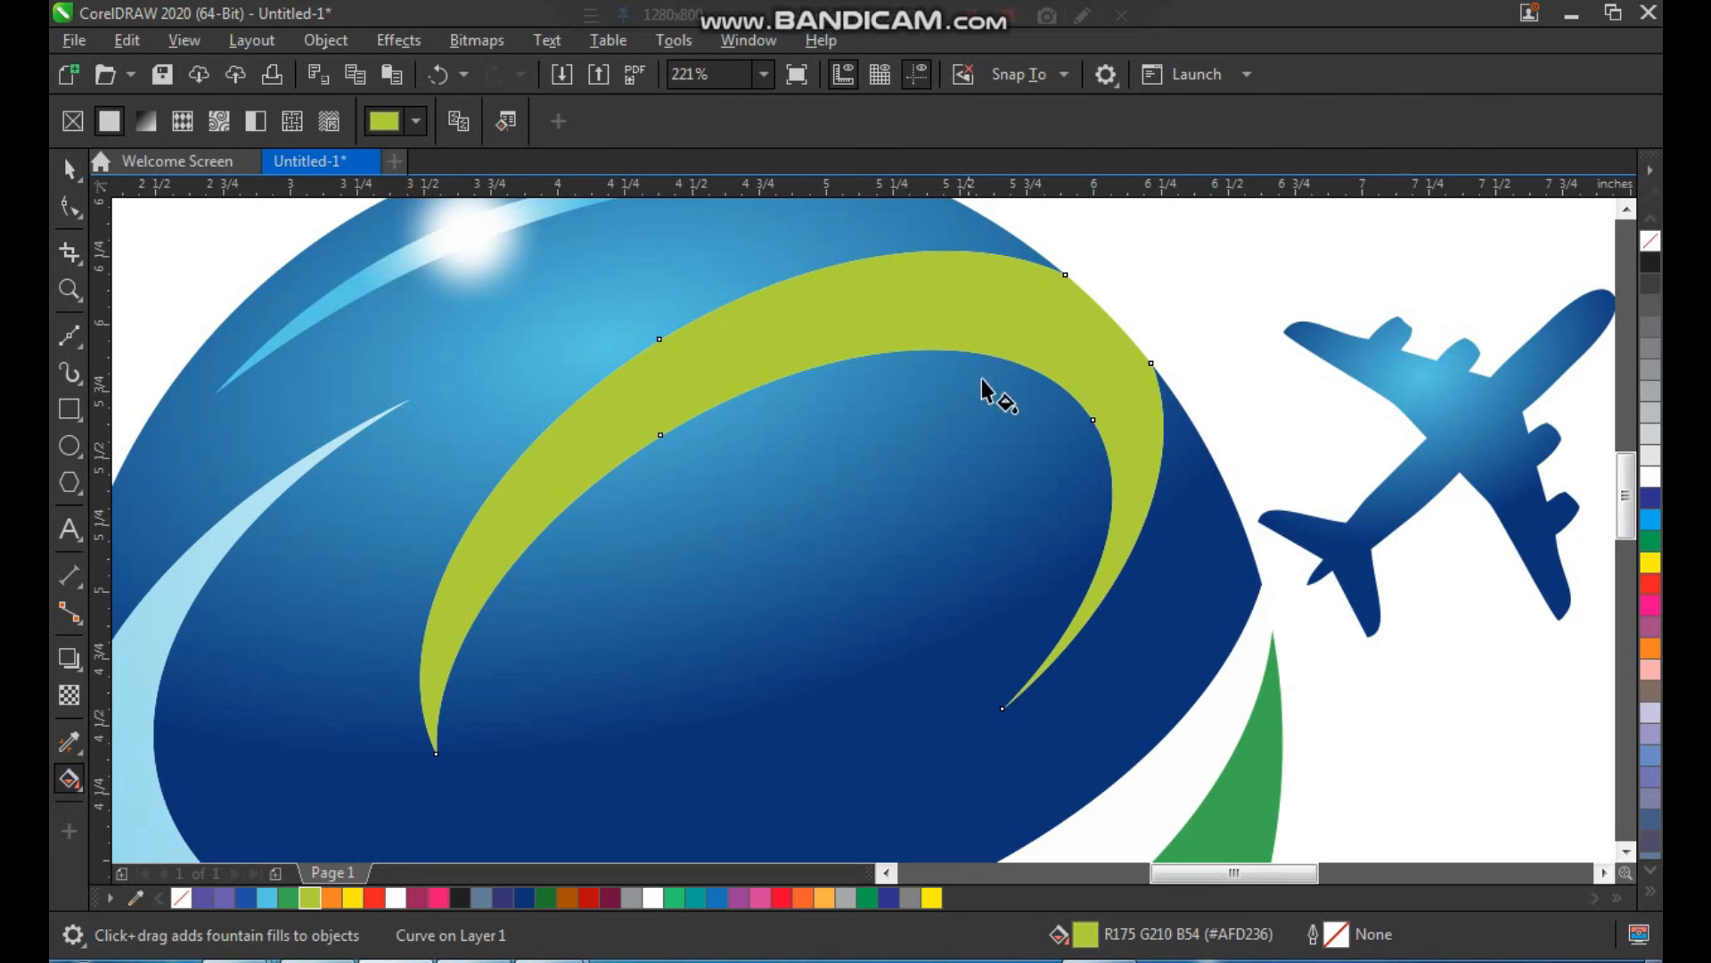
drag(1036, 325, 524, 609)
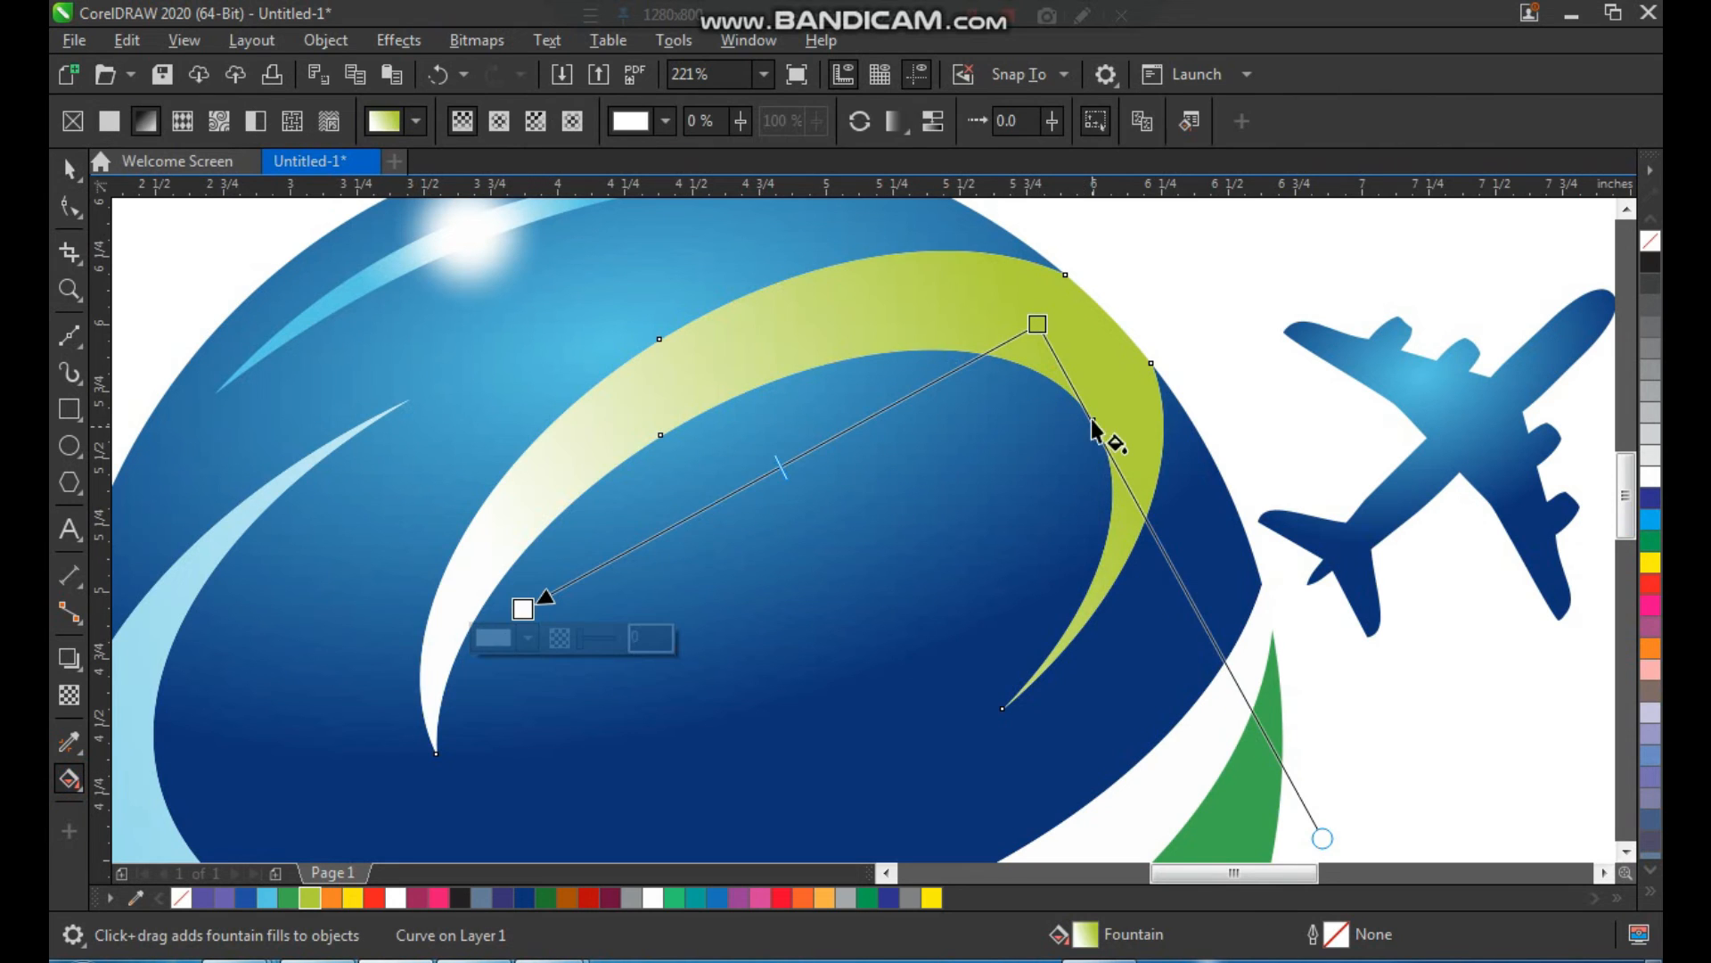
drag(1040, 317, 1176, 240)
key(ctrl+z)
scroll(835, 482, down, 2)
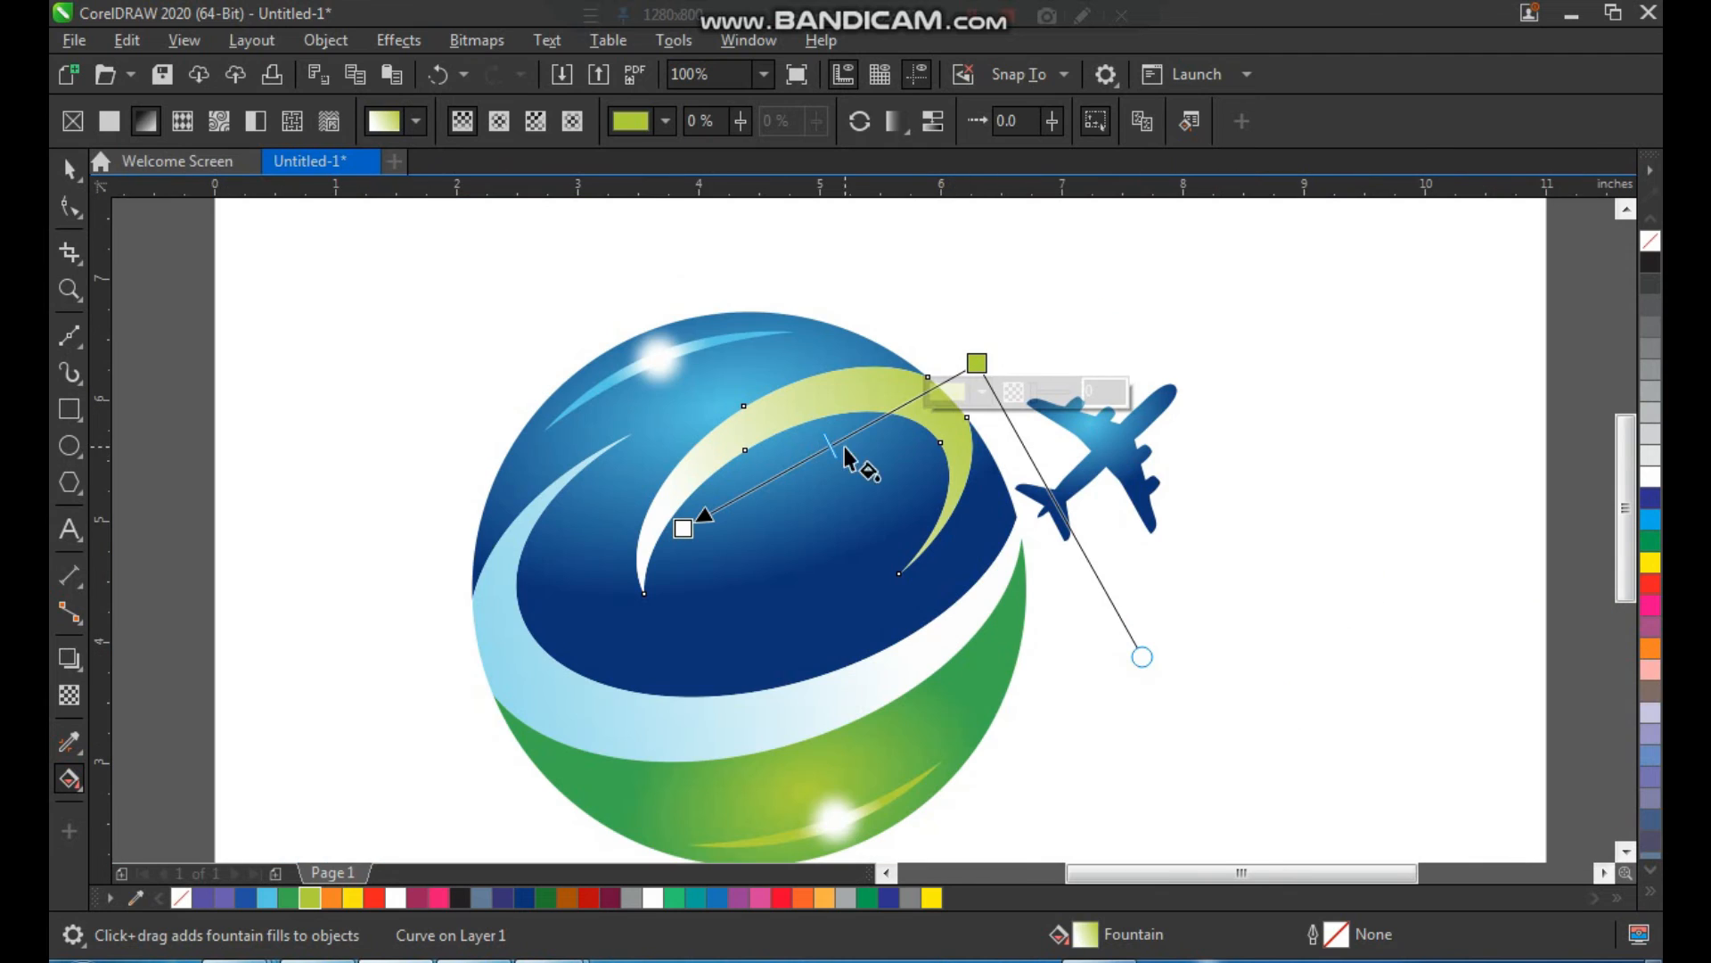
key(space)
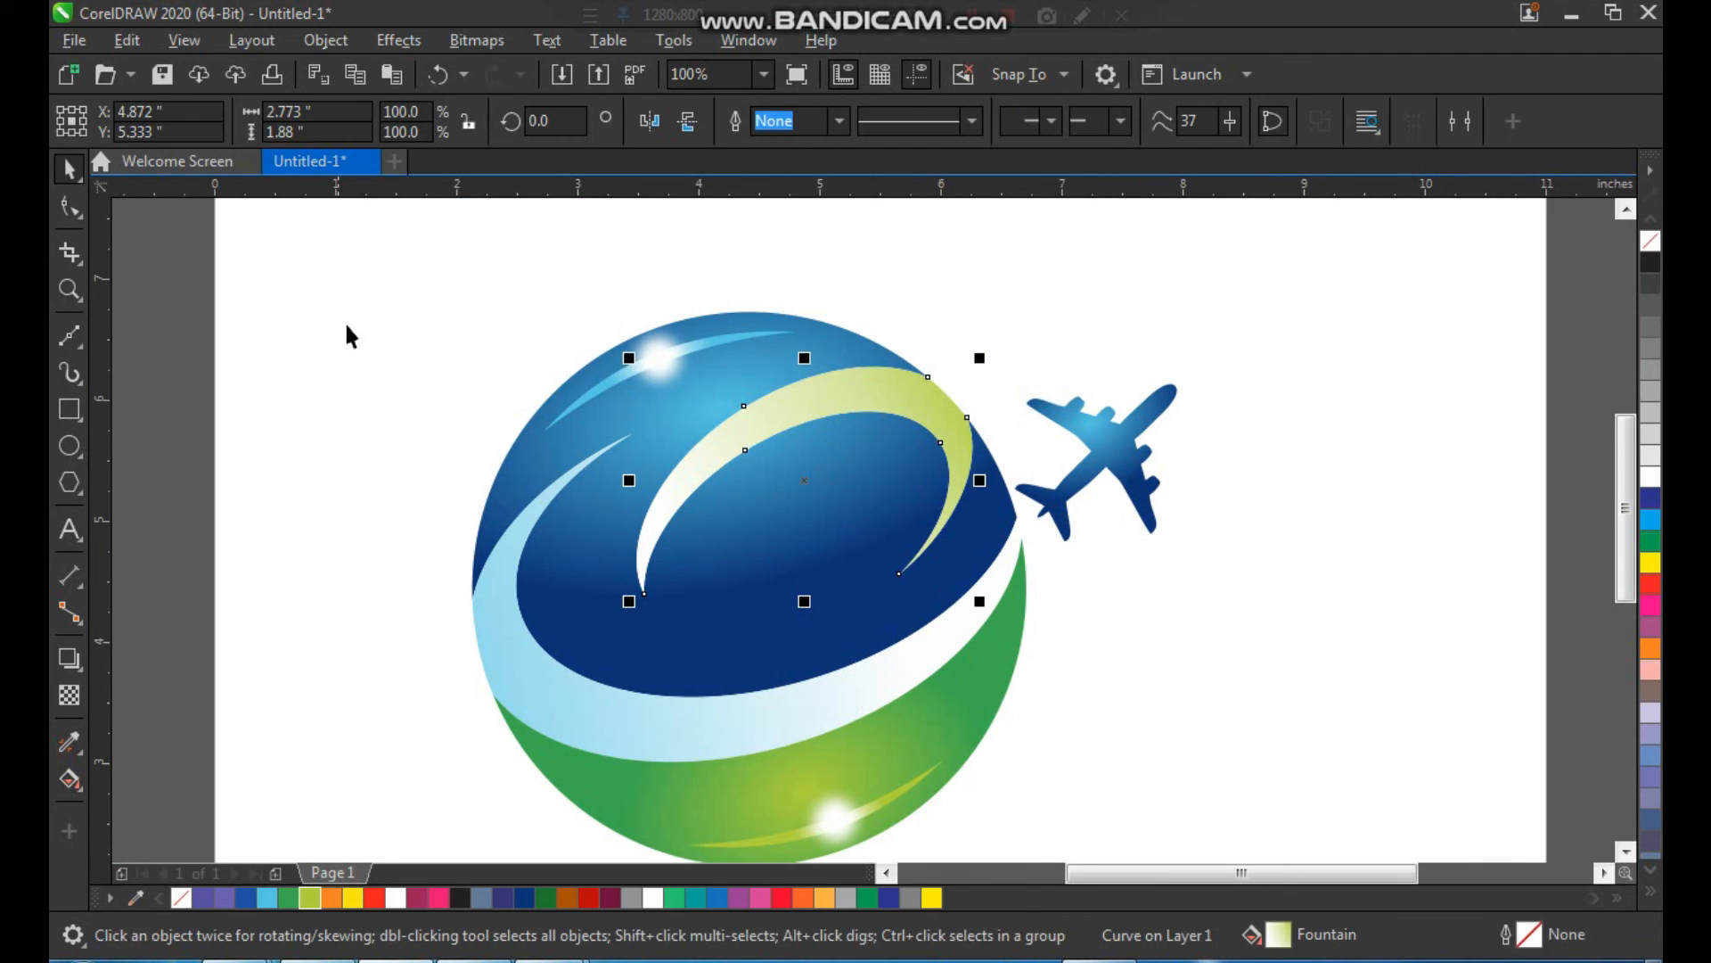
click(434, 314)
Add the artistic text "TRAVEL LOGO" below the globe.
key(z)
right_click(583, 393)
drag(478, 298, 1001, 753)
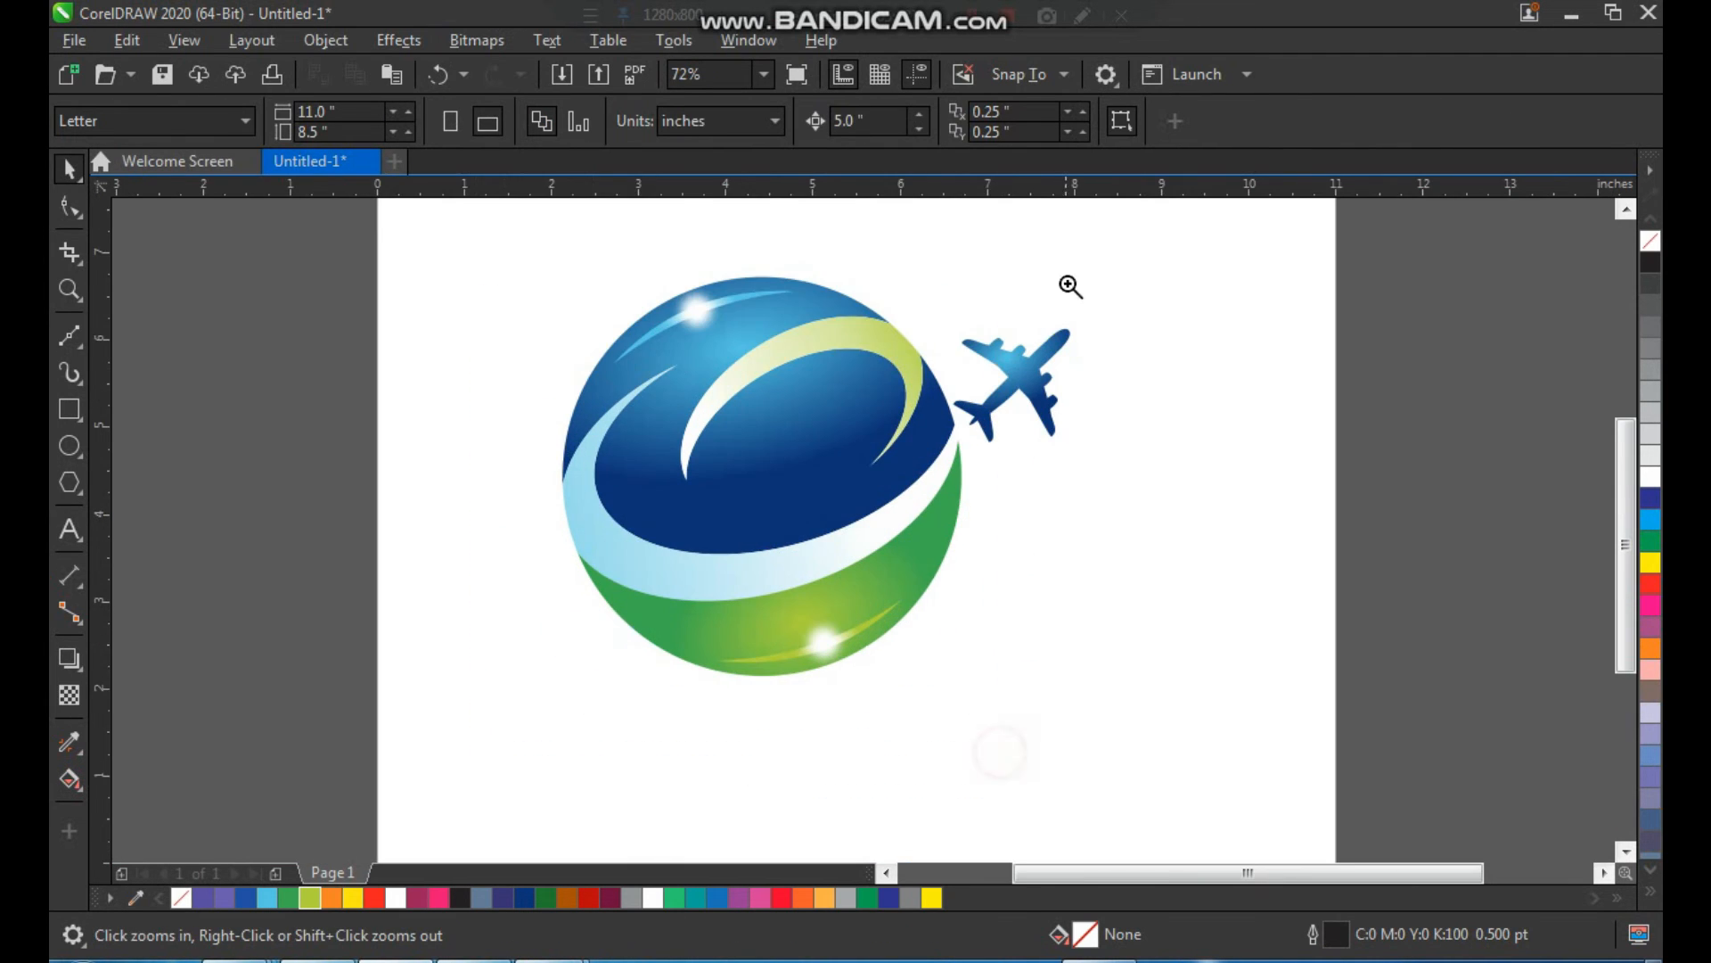
drag(1128, 237, 532, 775)
right_click(660, 420)
drag(520, 289, 1066, 740)
key(F8)
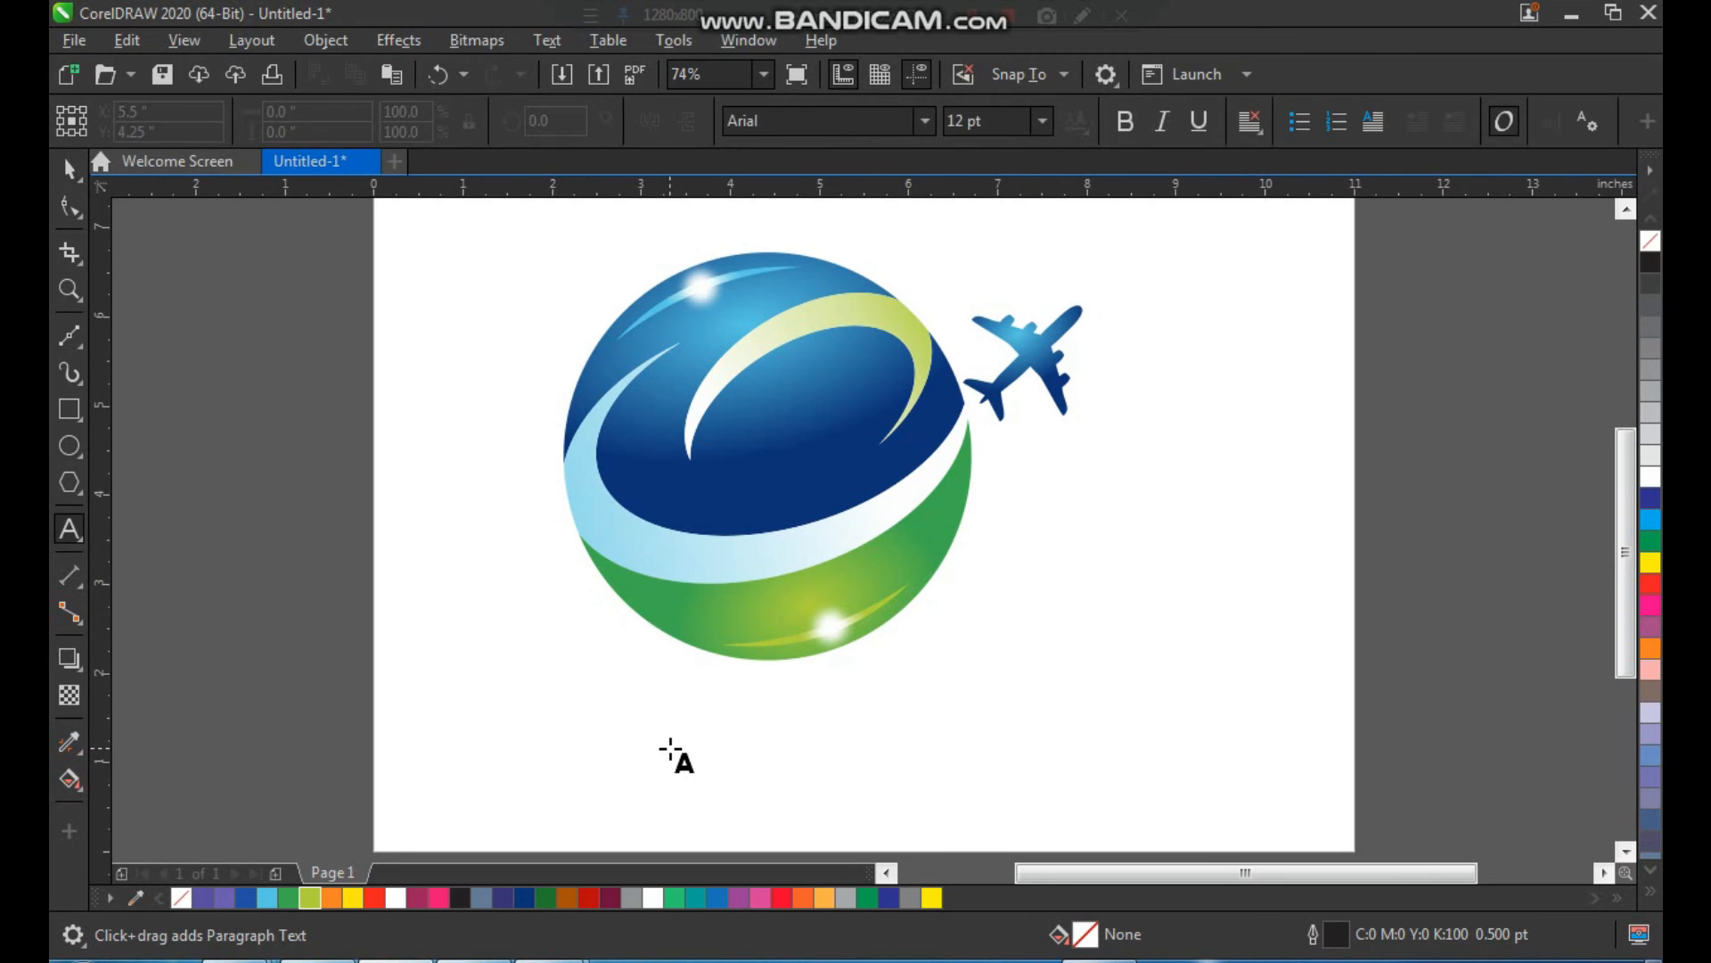
click(670, 747)
text(TRAVEL)
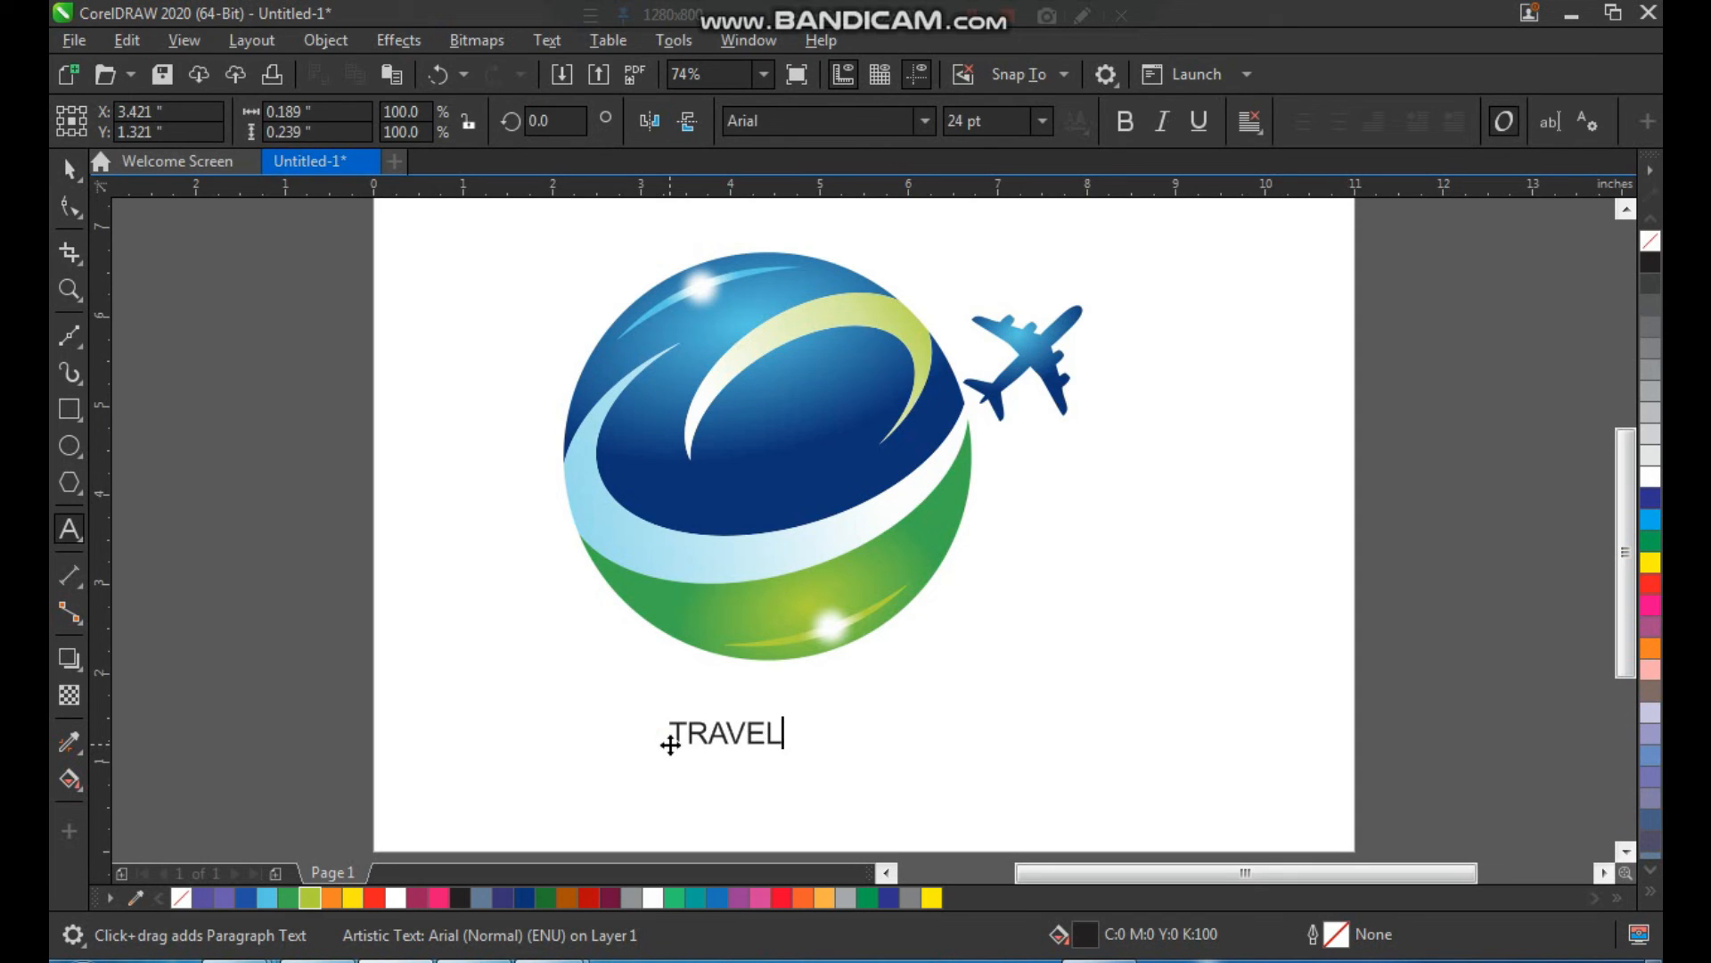
text( LOGO)
key(ctrl+space)
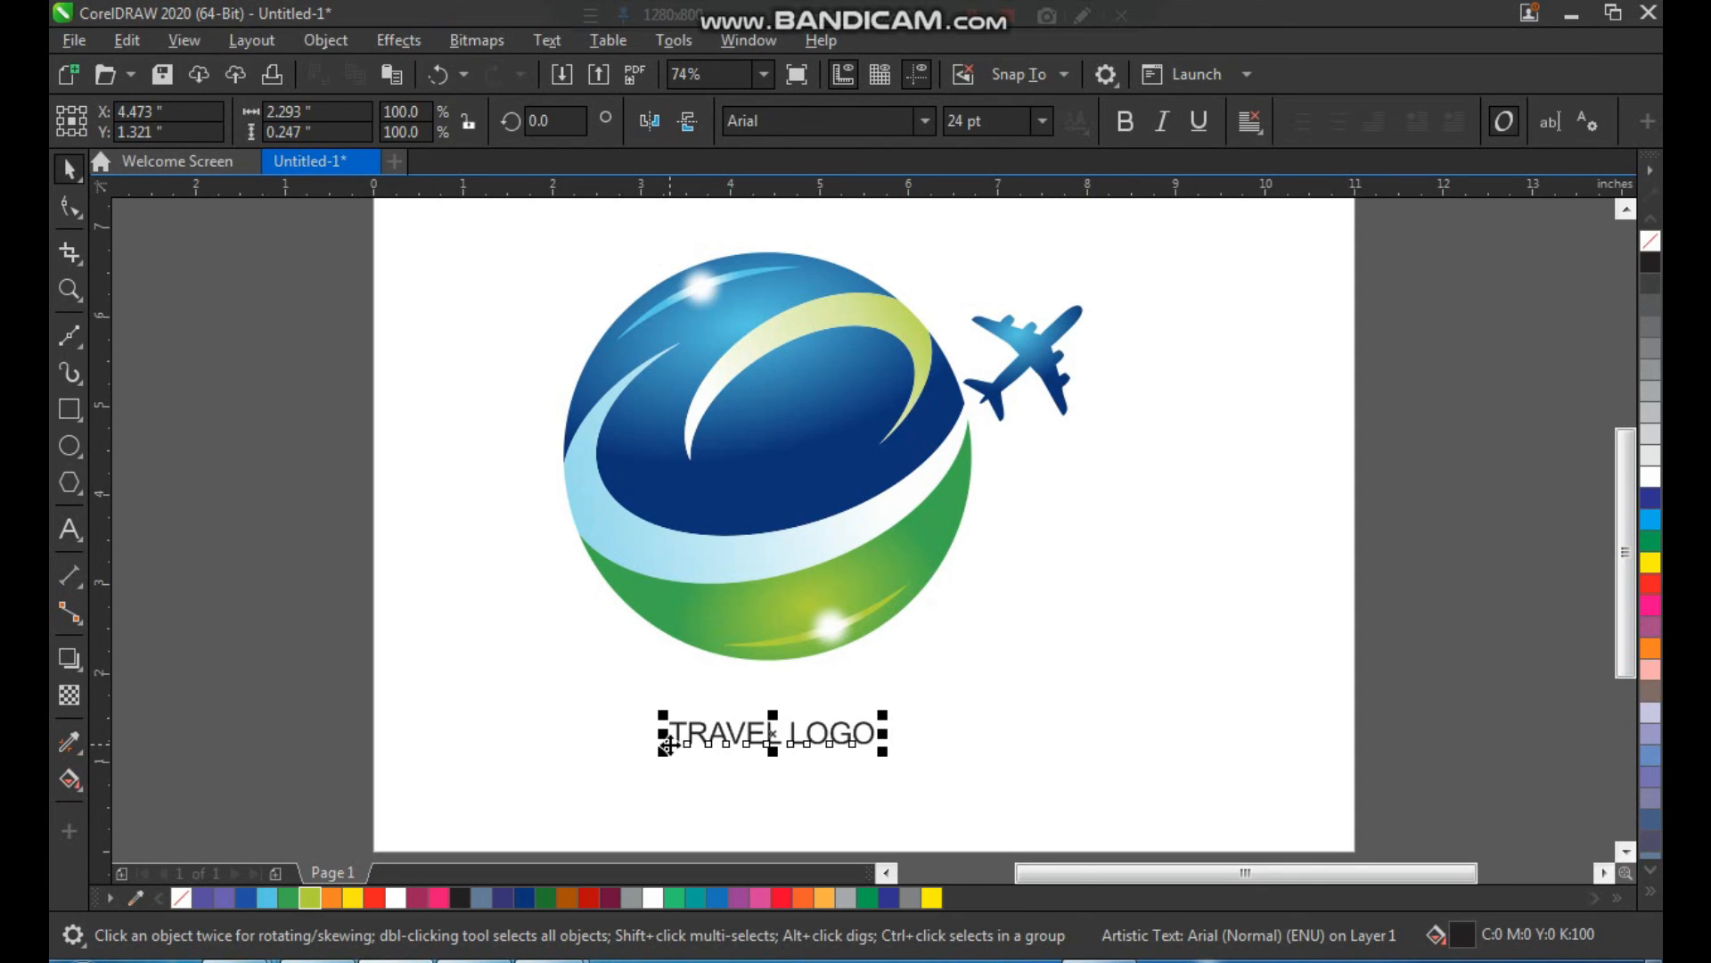
Set the title's font to ContextBlackSSi and enlarge it to about 5.5 inches wide (54.481 pt) directly under the globe.
click(920, 120)
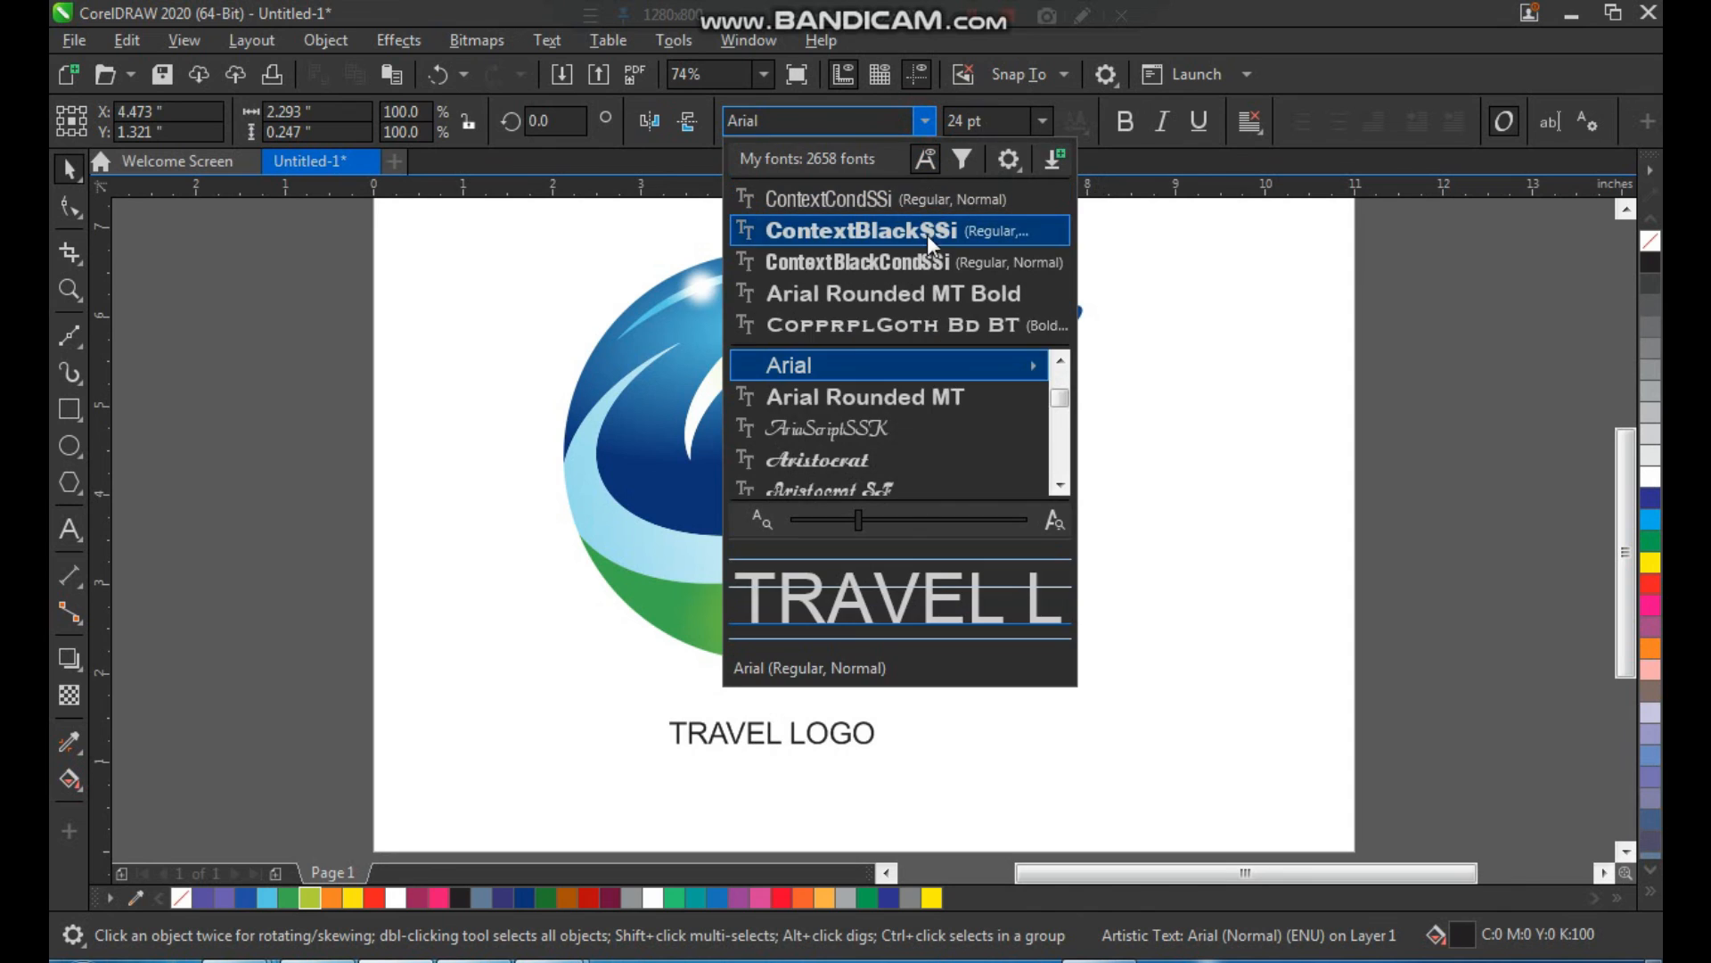
click(926, 237)
drag(895, 749, 1048, 734)
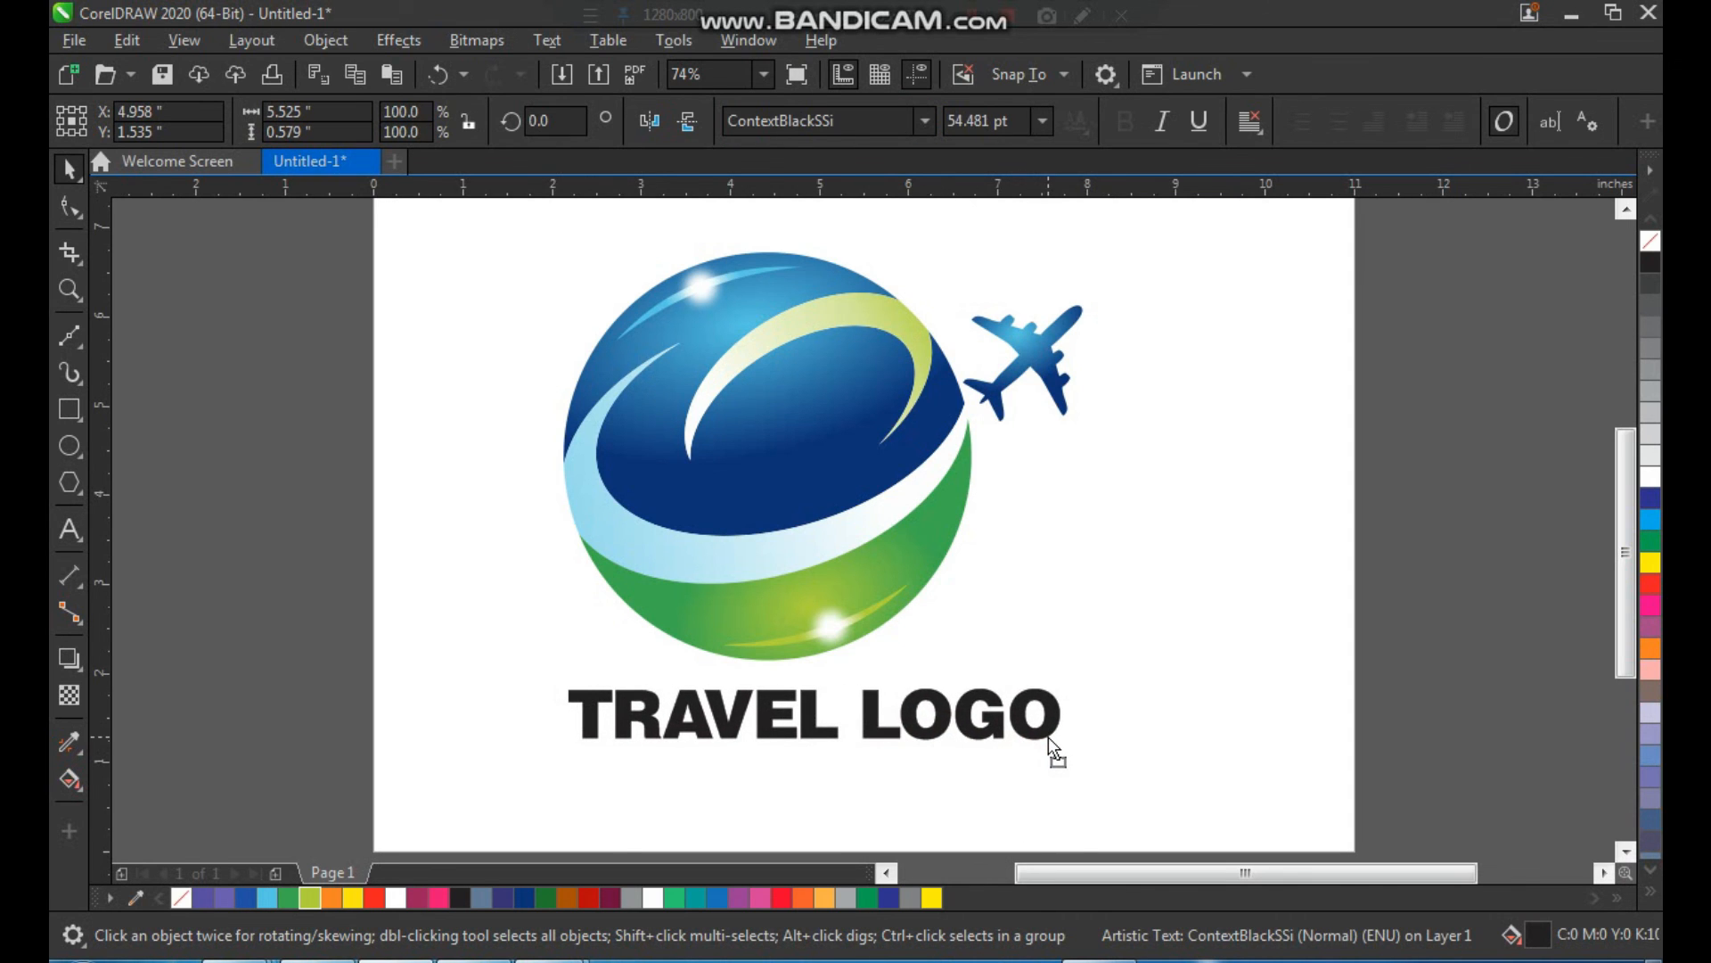
click(1109, 731)
Place a reduced 28.549 pt copy of the title beneath it and replace its wording with "your tagline here".
key(F3)
key(F2)
drag(664, 338, 1108, 713)
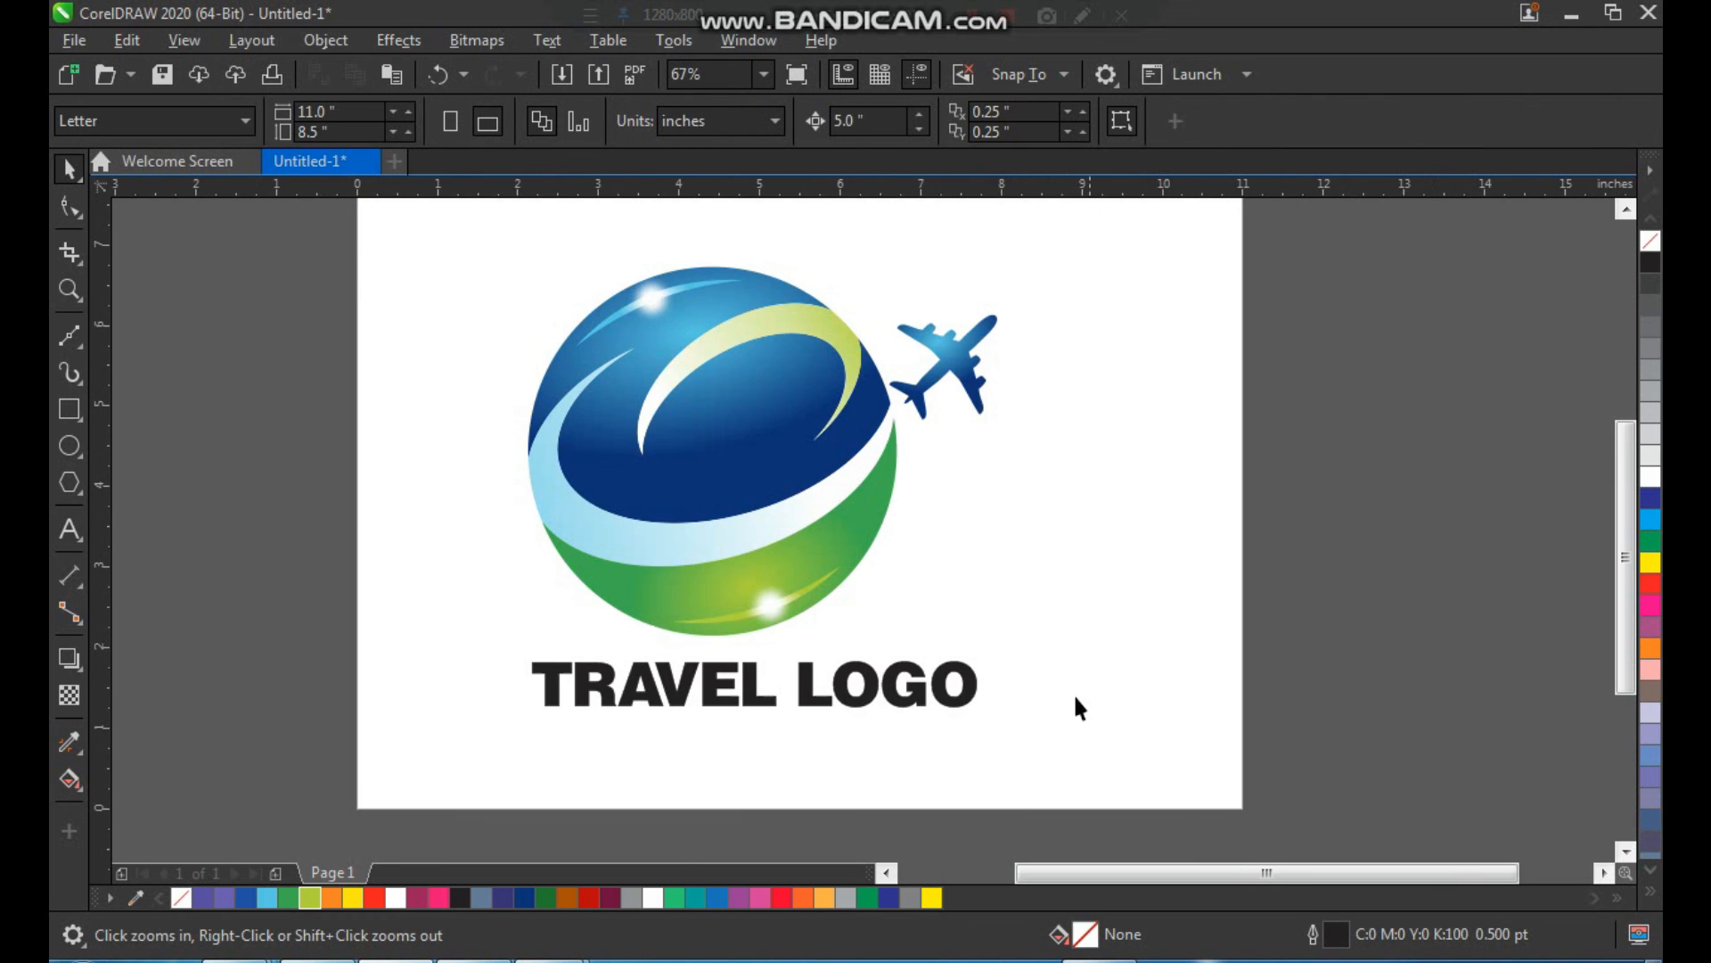
key(F2)
drag(1113, 243, 457, 847)
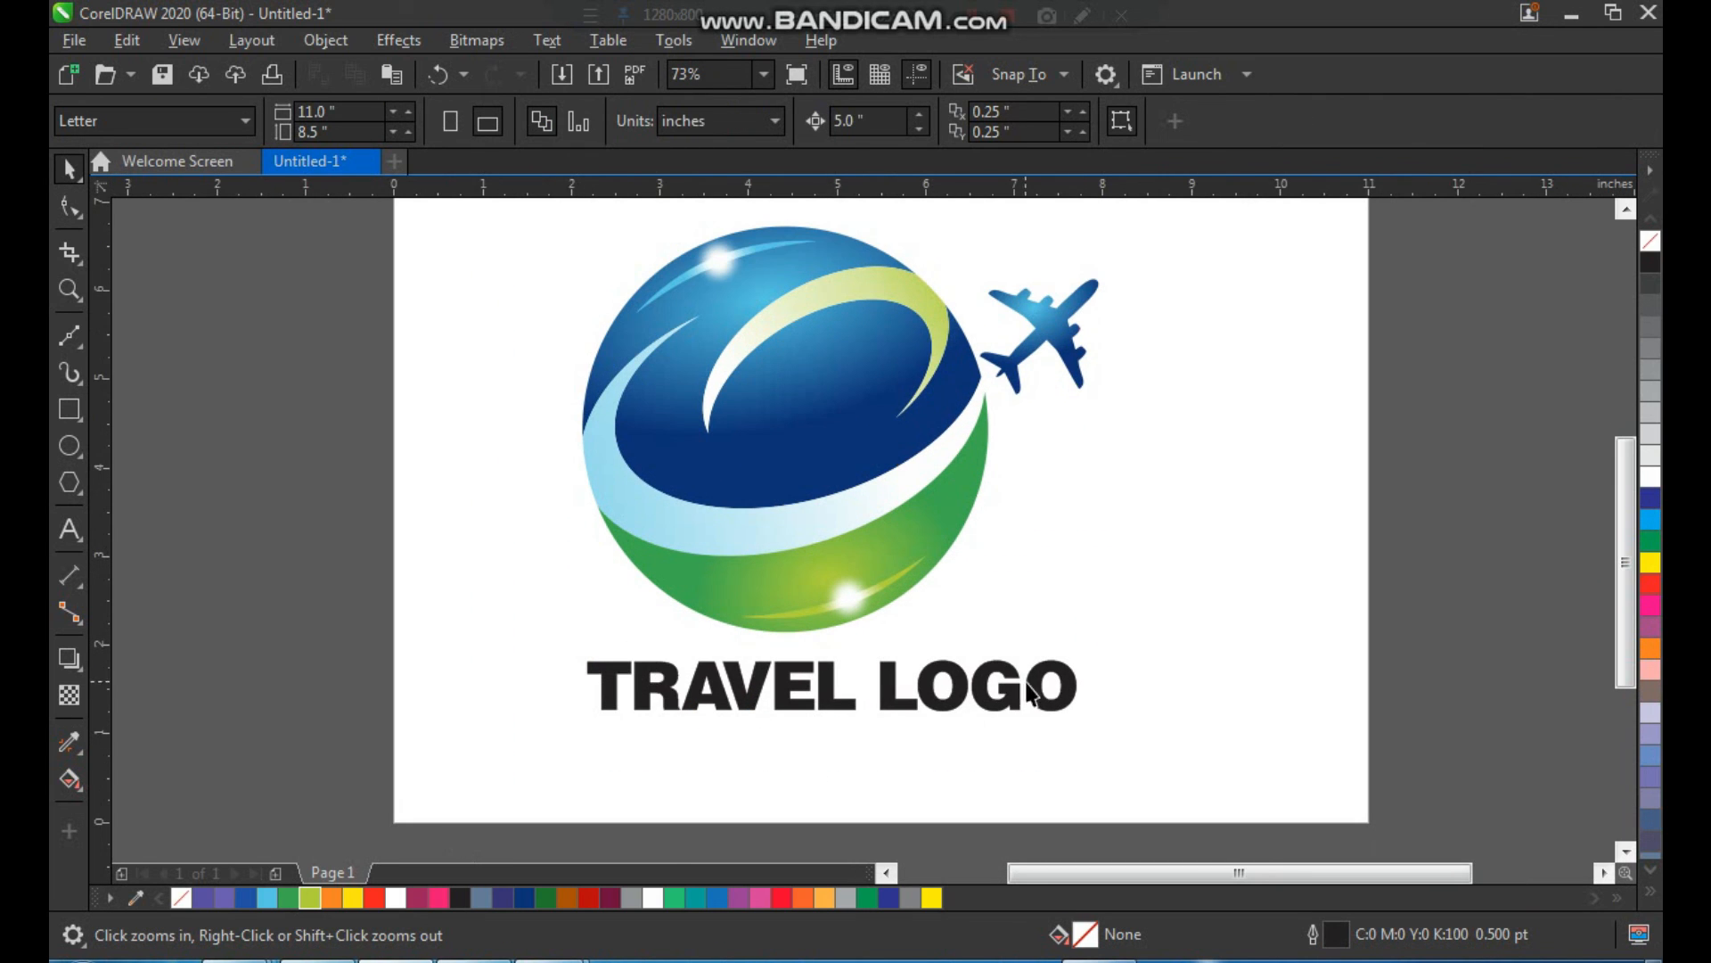
drag(1012, 704, 850, 816)
right_click(1013, 757)
key(F8)
key(ctrl+a)
text(your tag)
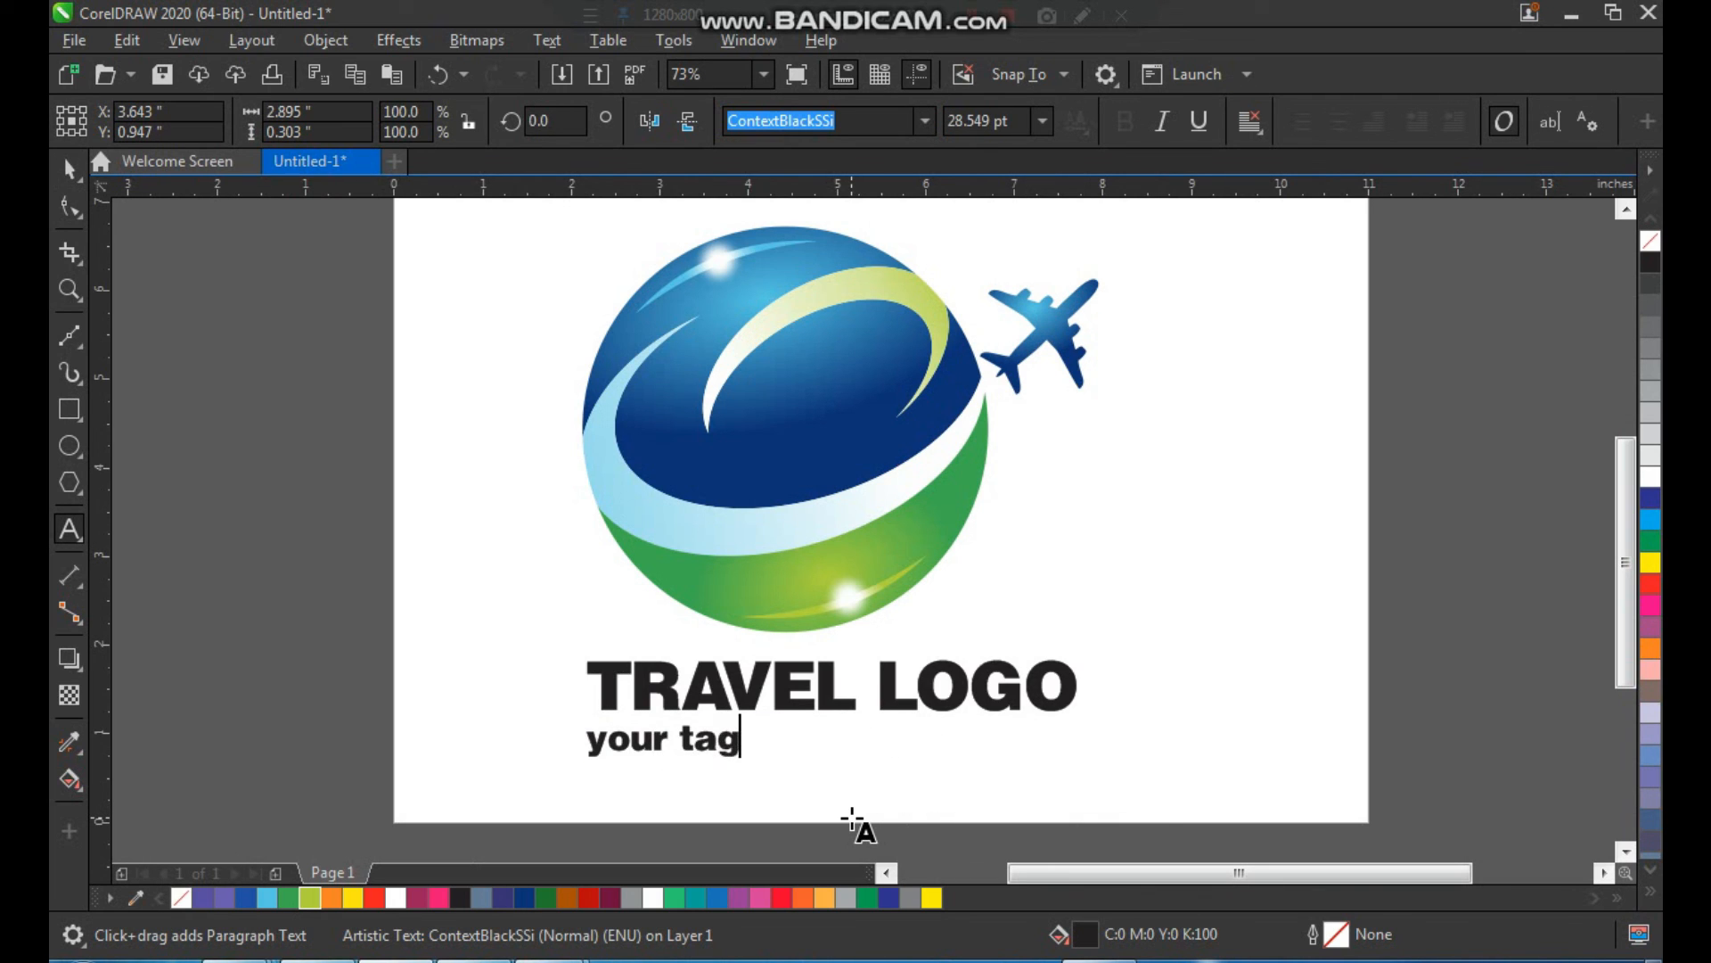
text(line here)
key(ctrl+space)
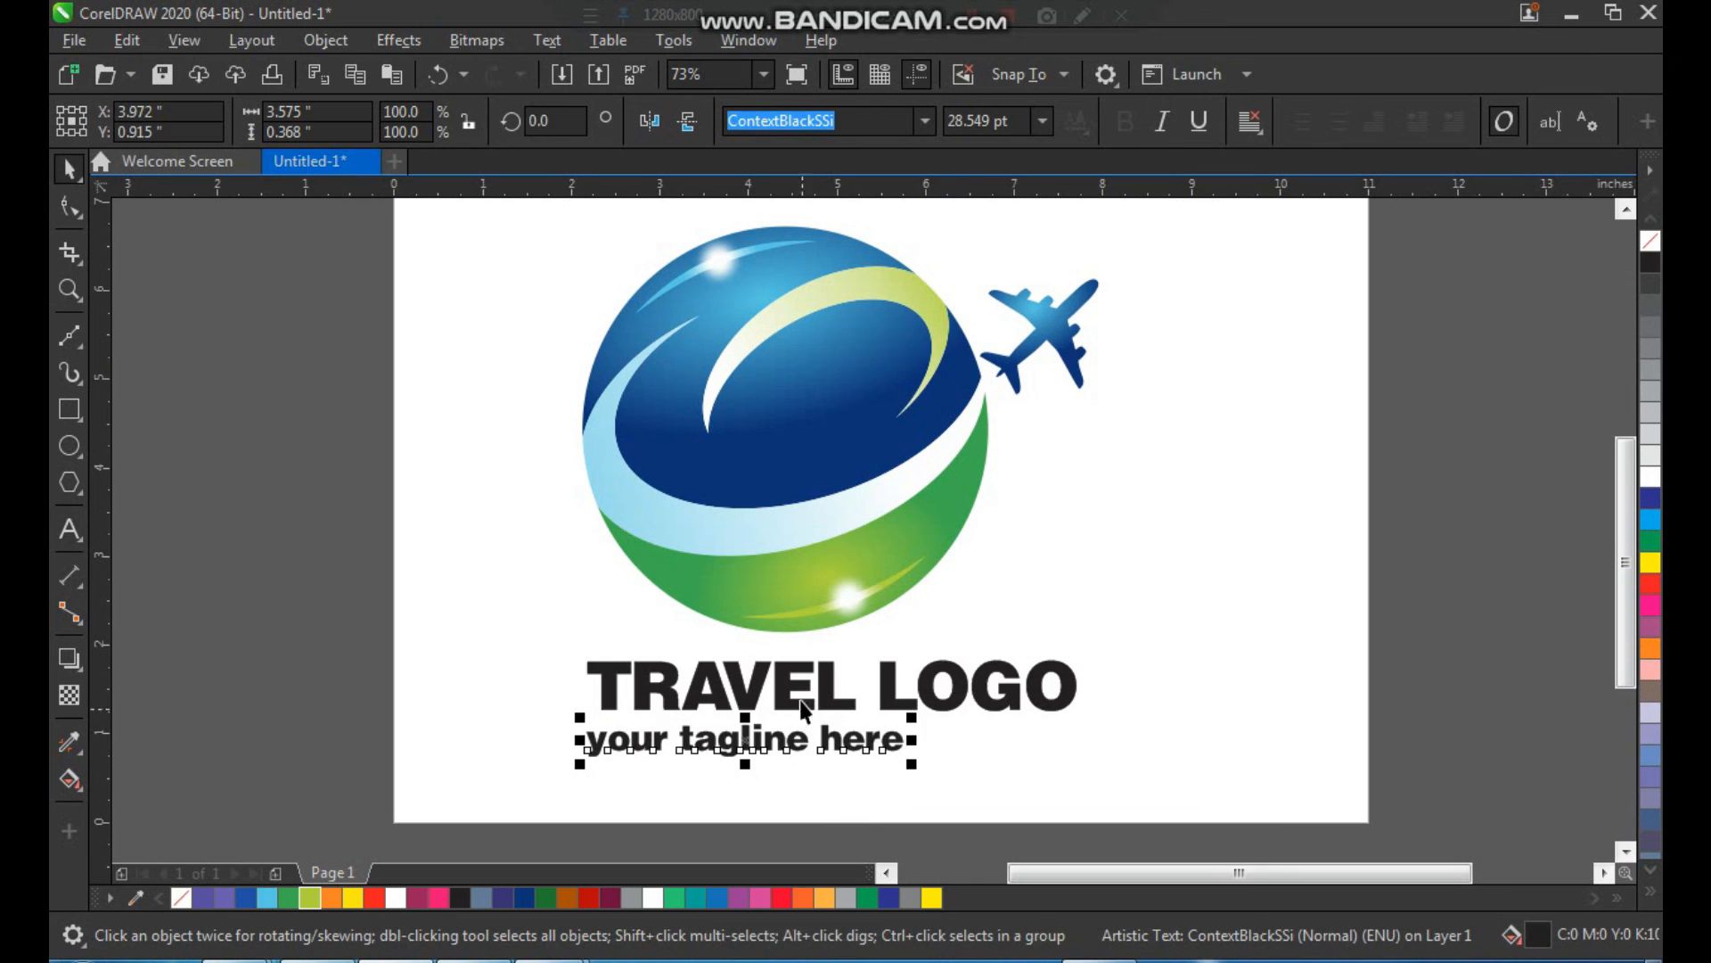
Change the case of the tagline text to UPPERCASE.
click(549, 40)
click(714, 565)
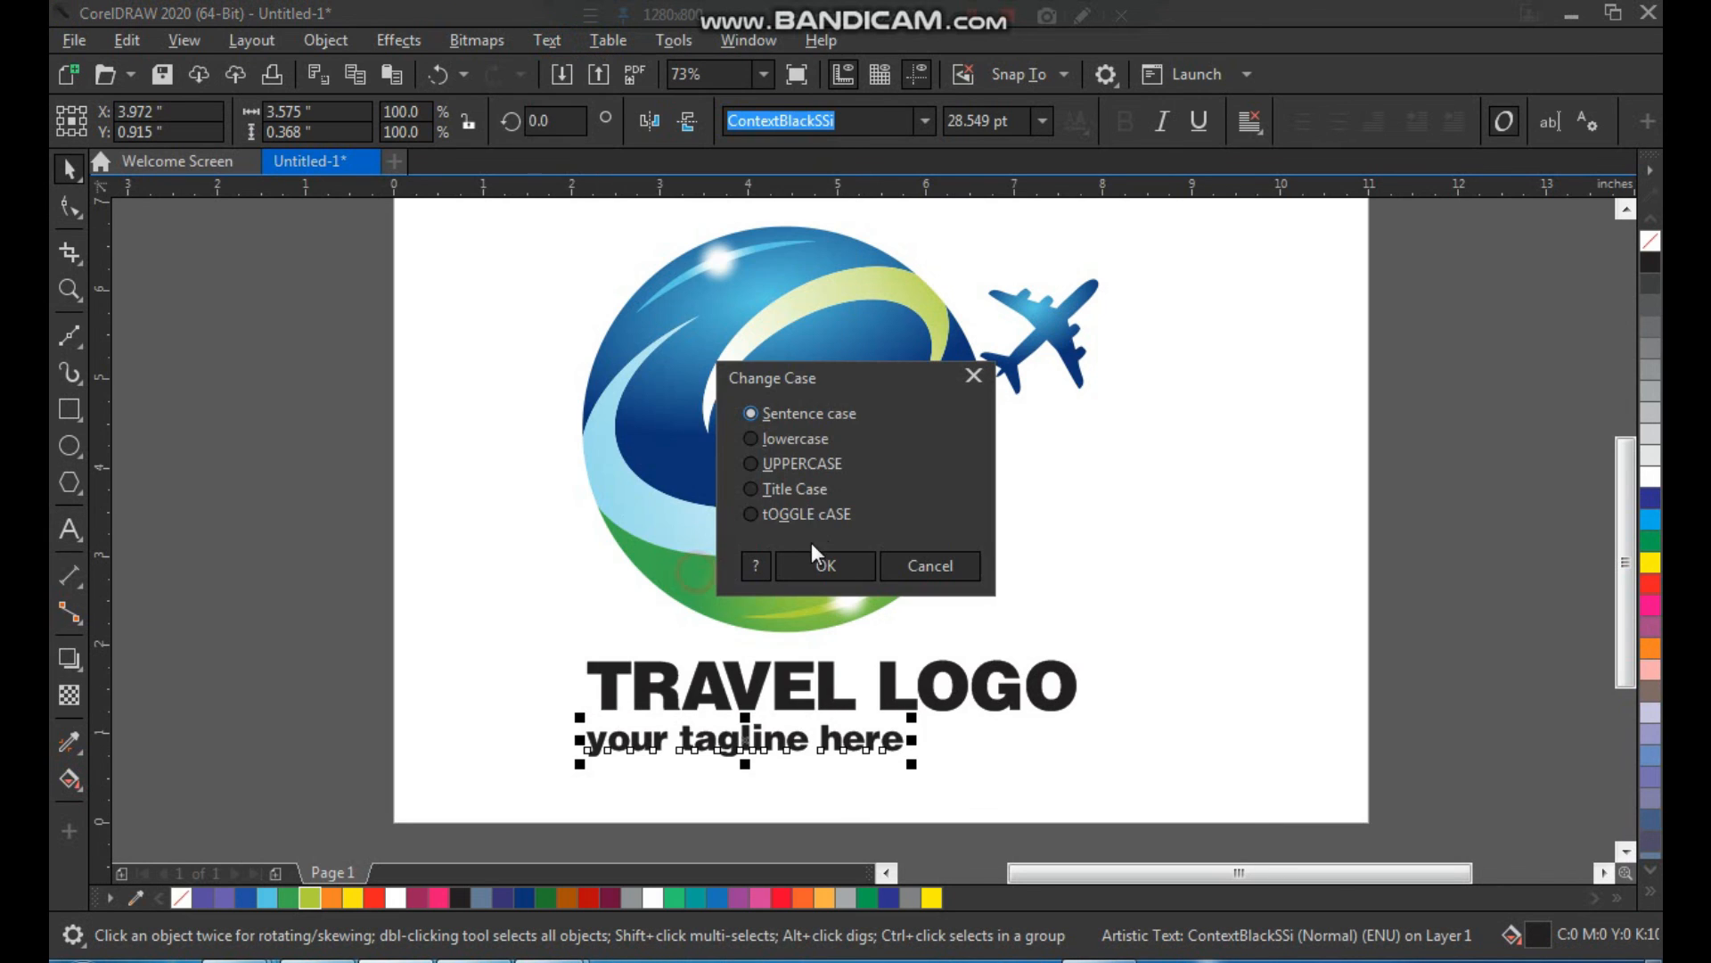
click(838, 575)
Widen the tagline's letter spacing to nearly the width of the TRAVEL LOGO title and centre the two texts on each other.
drag(985, 759, 1076, 785)
key(F10)
key(space)
shift+click(1069, 692)
key(c)
click(1179, 699)
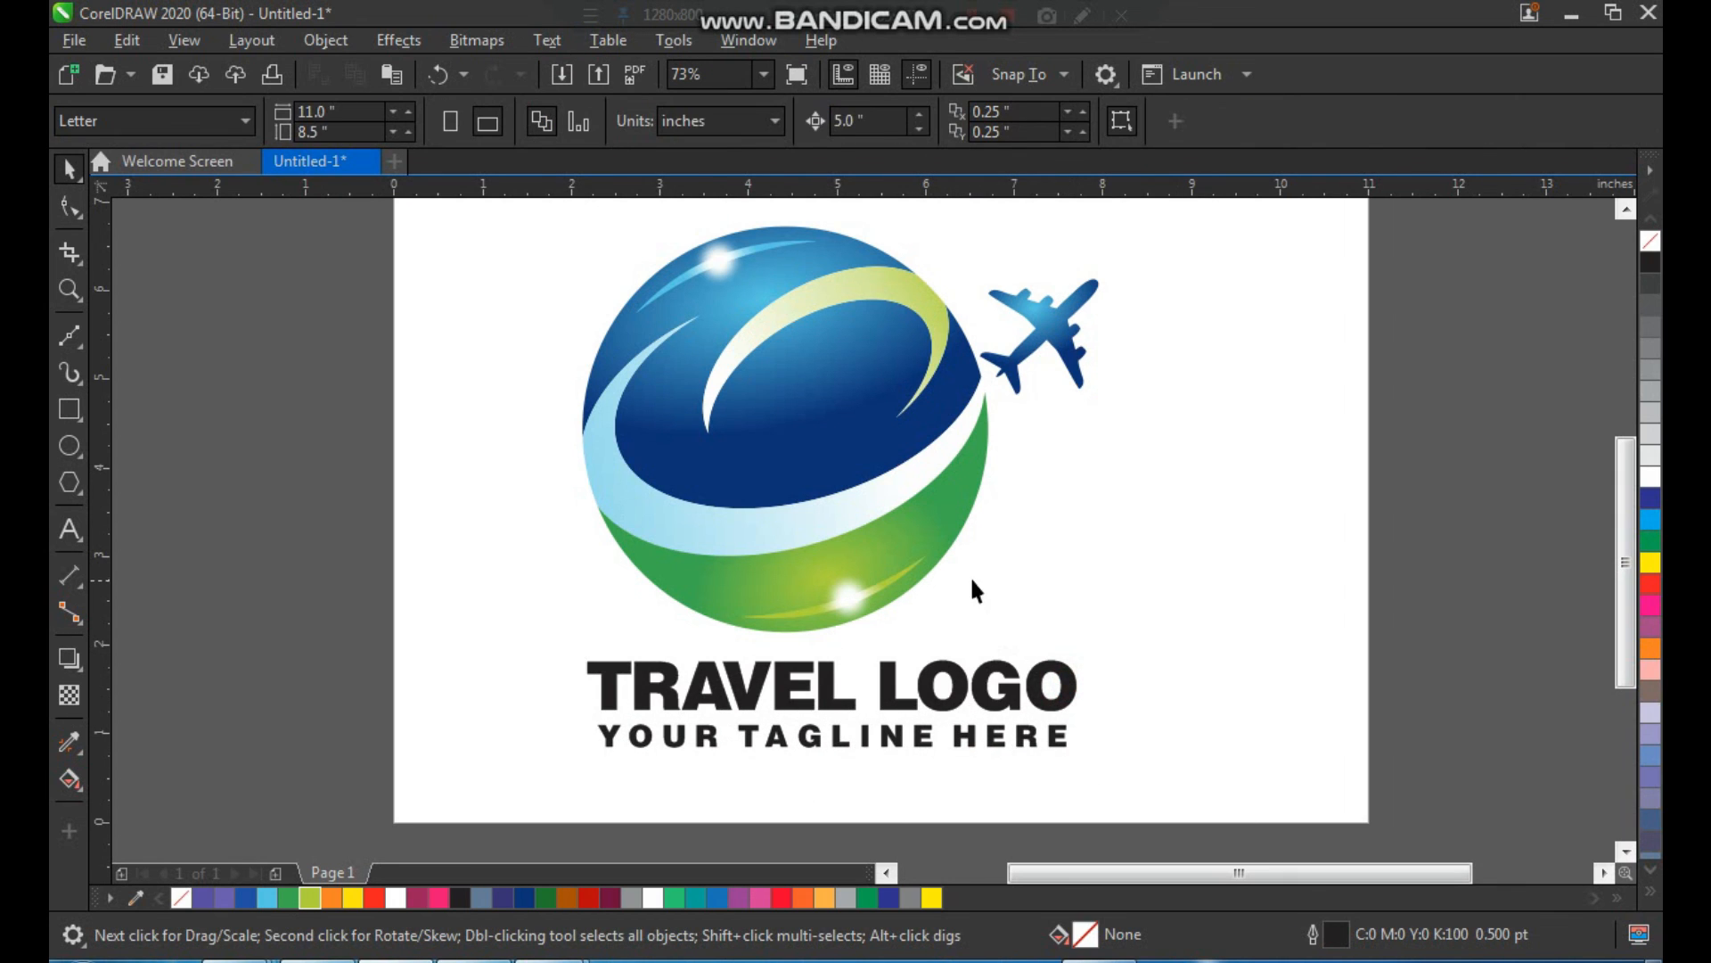